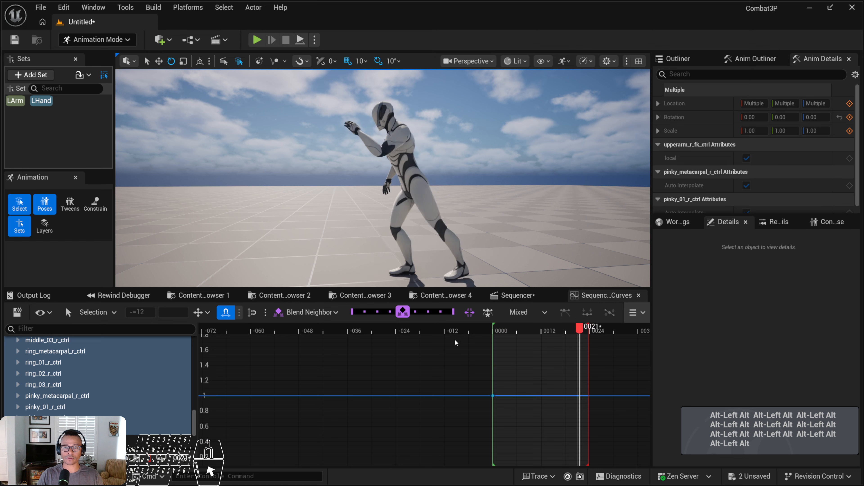
Step: Stop the playback and search the Editor Preferences for "mirror" to review the Rig Animation mirror shortcuts
key(alt+v)
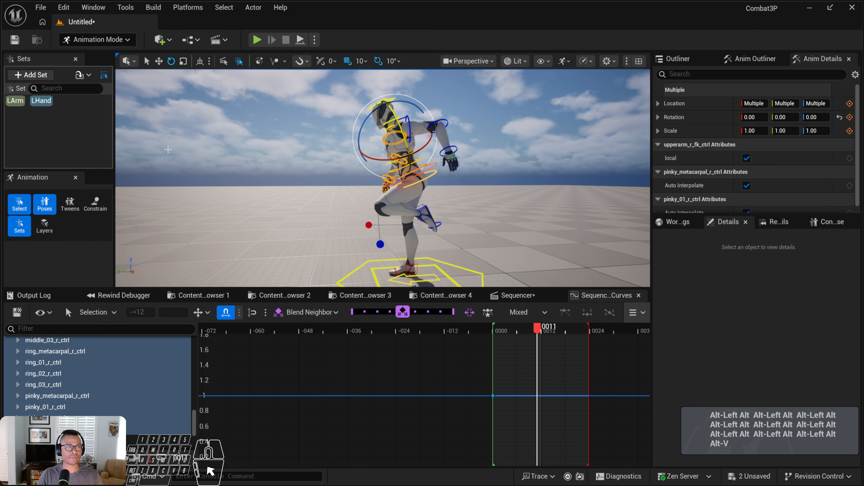
click(63, 8)
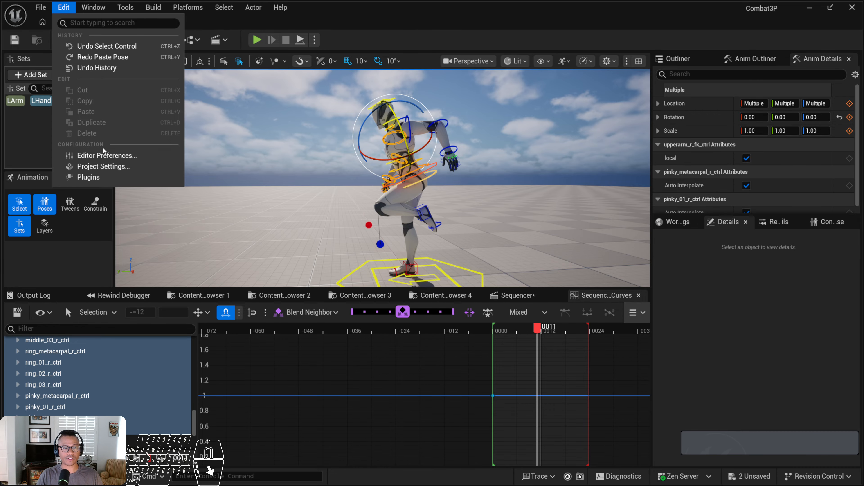
click(106, 156)
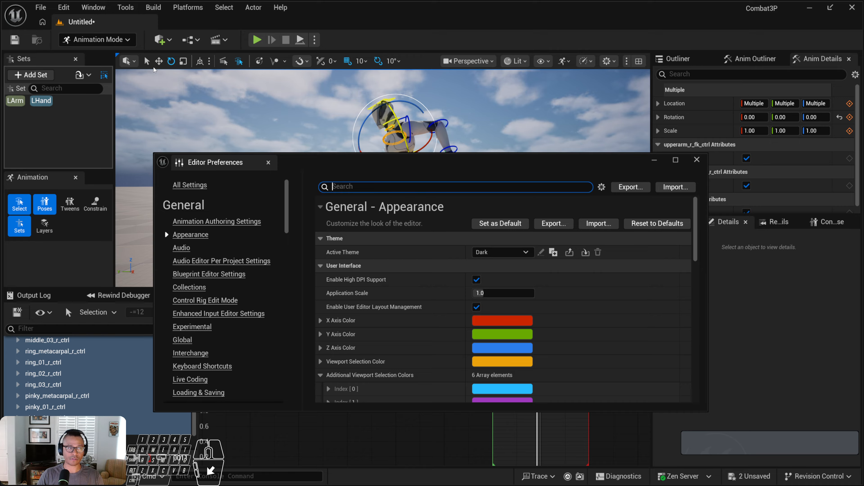
click(342, 184)
text(mirror)
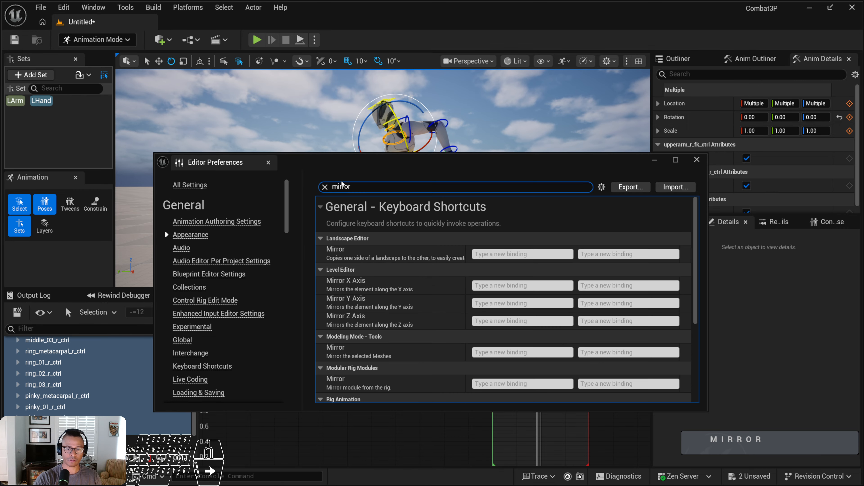
drag(694, 232, 694, 299)
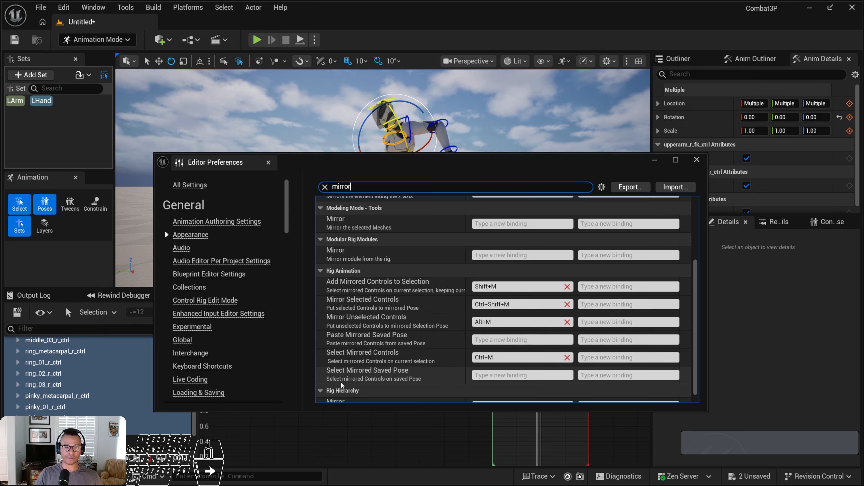
drag(497, 161, 450, 251)
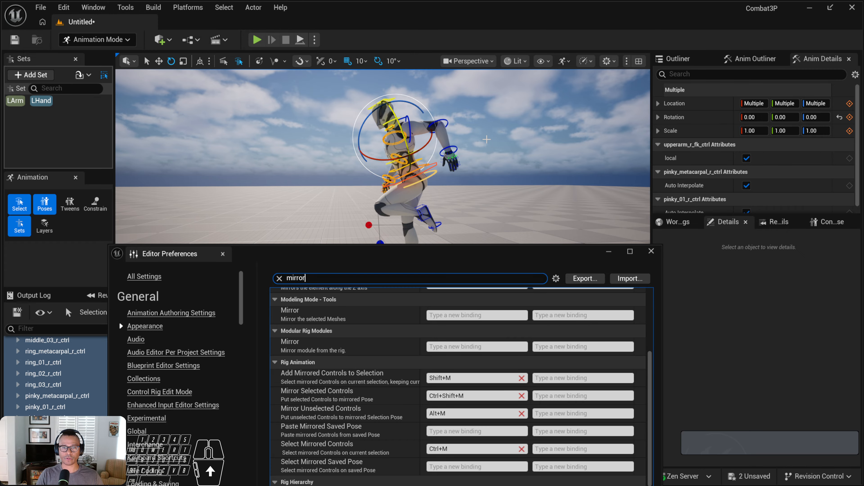
Step: Select the character's left upper arm control and add its mirrored control to the selection
alt+drag(433, 180, 483, 172)
click(484, 172)
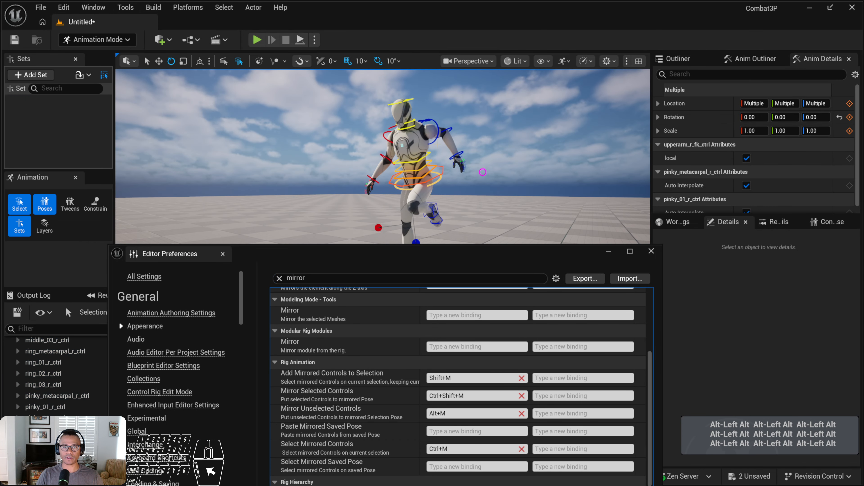
click(432, 123)
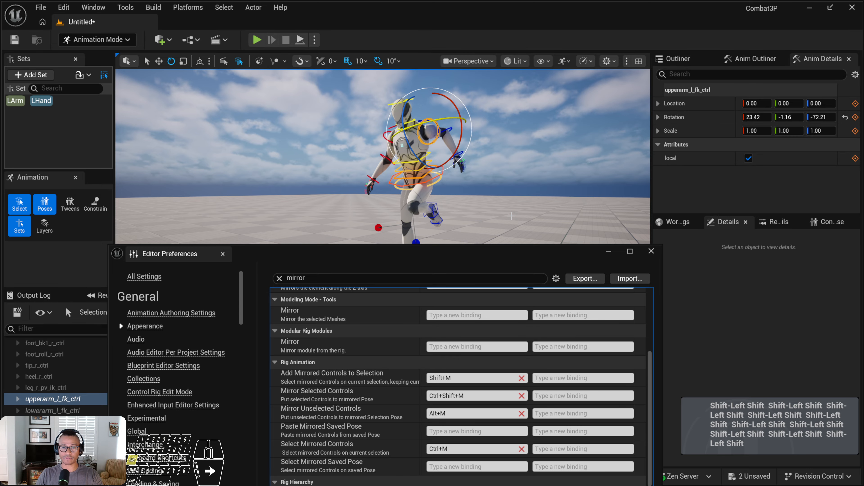
key(shift+m)
alt+drag(511, 216, 519, 212)
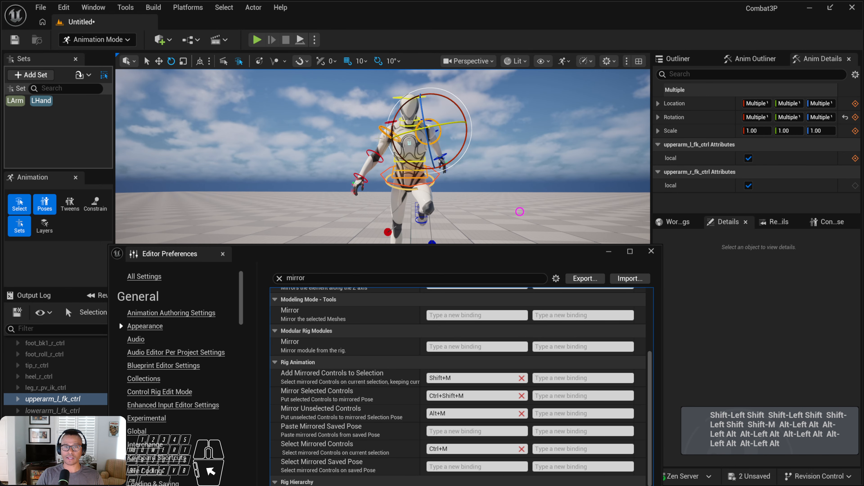
Step: Try rotating both upper arm controls together, undo the rotation and clear the selection
drag(456, 158, 439, 164)
key(ctrl+z)
key(ctrl+z)
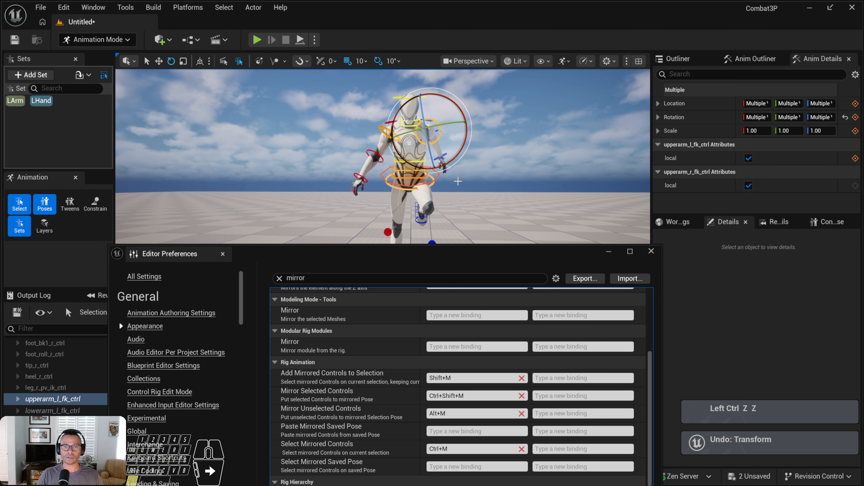
click(497, 167)
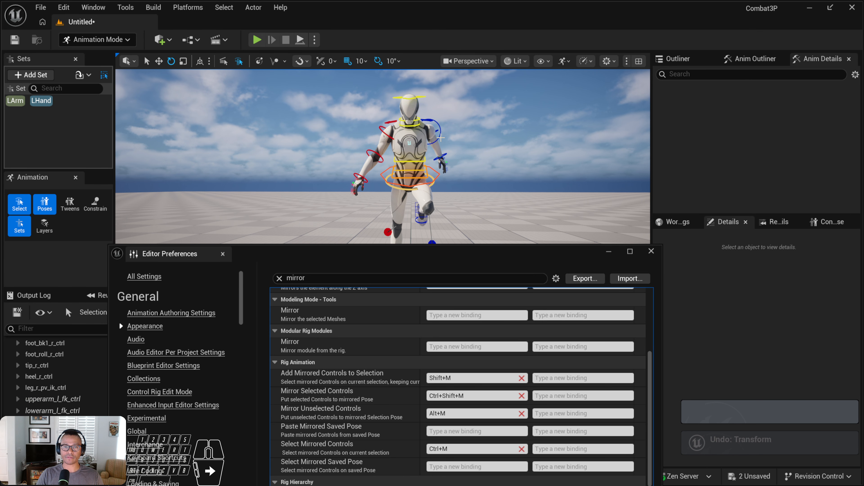
Step: Select the left arm's upper arm, lower arm and hand FK controls, with the Move tool active
click(444, 146)
alt+drag(444, 145, 399, 143)
key(w)
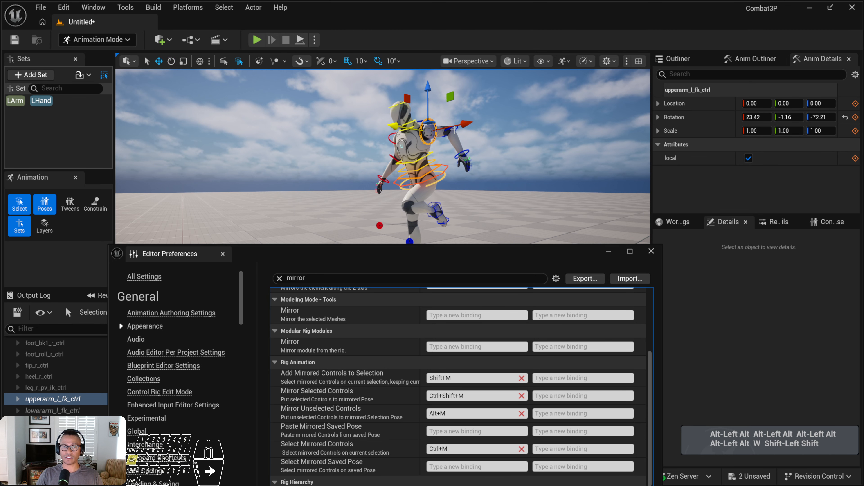
shift+click(456, 131)
shift+click(462, 152)
alt+drag(421, 177, 440, 180)
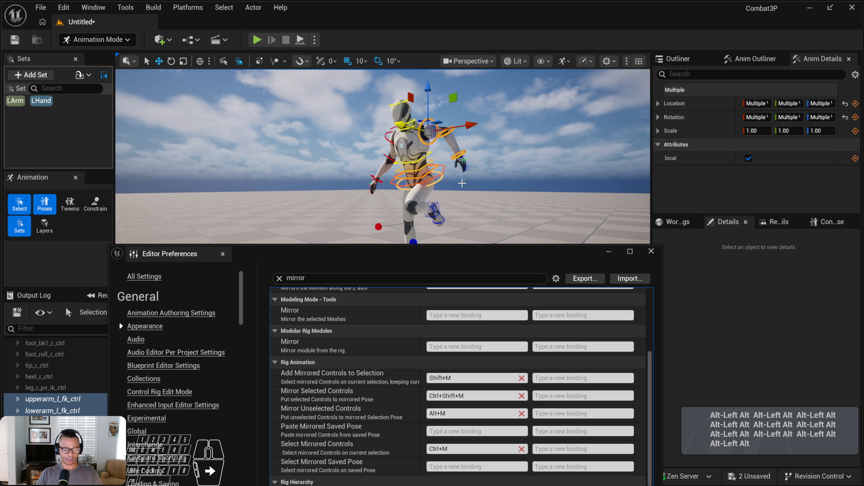
Step: Try Mirror Selected Controls to put the left arm into the right arm's mirrored pose, and undo it
key(ctrl+shift+m)
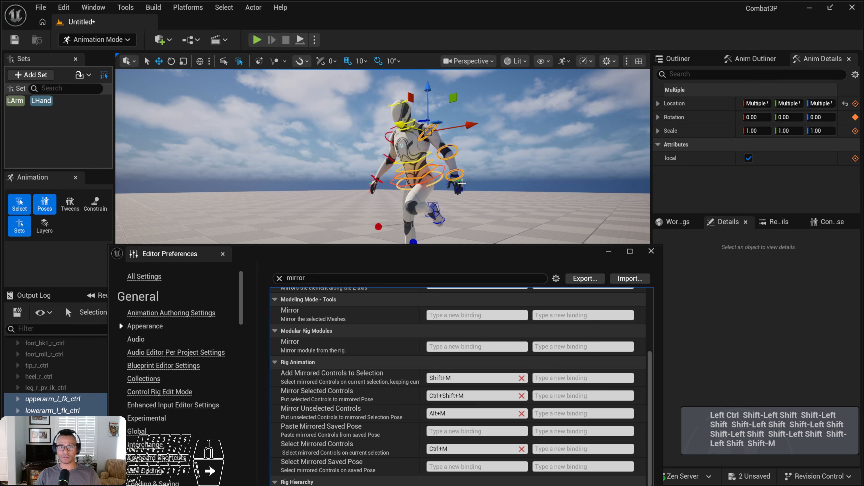
mouse_move(462, 183)
alt+mouse_down()
mouse_move(474, 185)
mouse_move(458, 186)
alt+mouse_up()
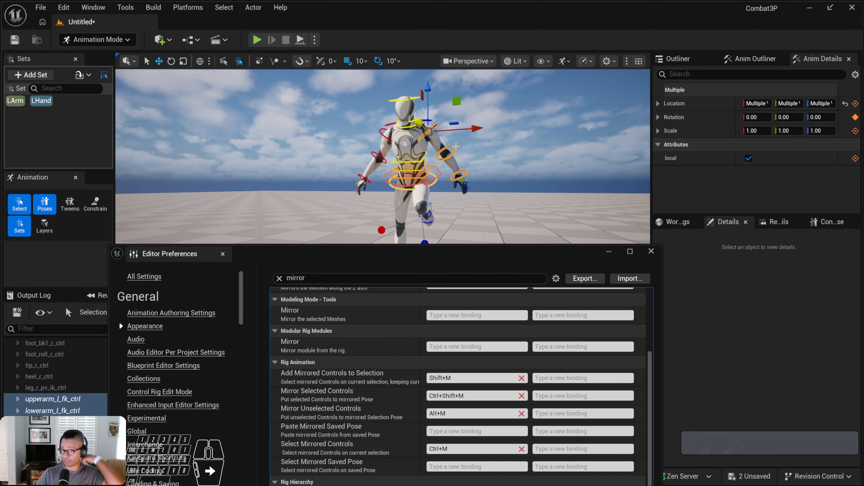
key(ctrl)
key(ctrl+z)
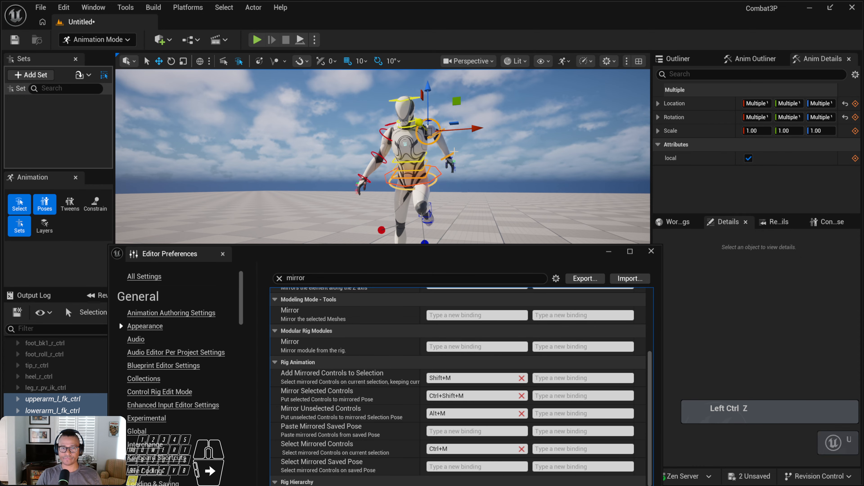
Step: Try Mirror Unselected Controls to put the right arm into the left arm's mirrored pose, and undo it
alt+drag(455, 146, 456, 136)
alt+drag(480, 163, 480, 169)
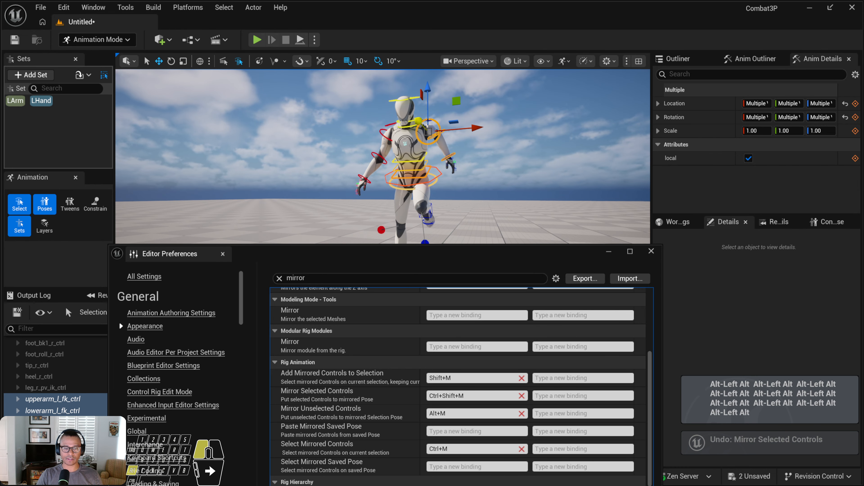
key(alt+m)
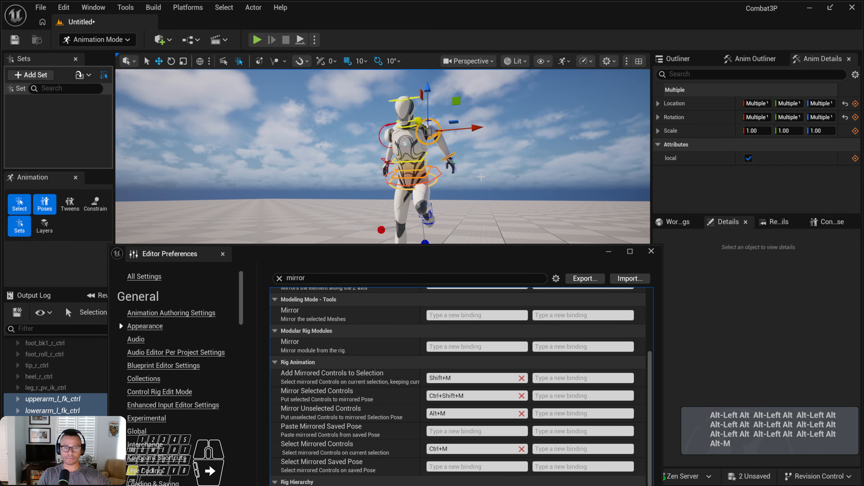
alt+drag(476, 179, 447, 158)
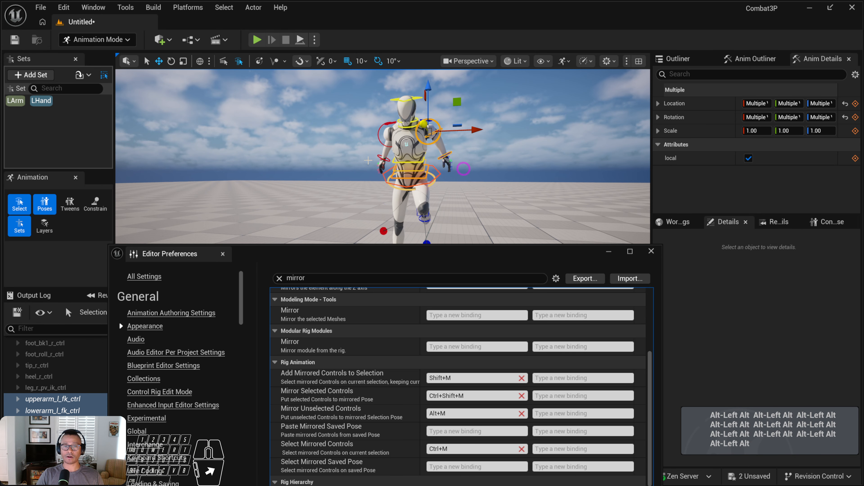
mouse_move(397, 169)
alt+mouse_down()
mouse_move(406, 152)
mouse_move(388, 158)
alt+mouse_up()
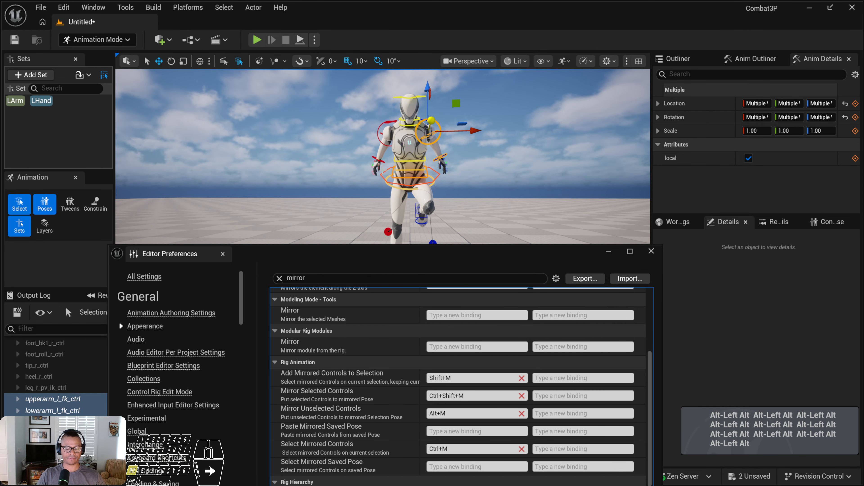
key(ctrl+z)
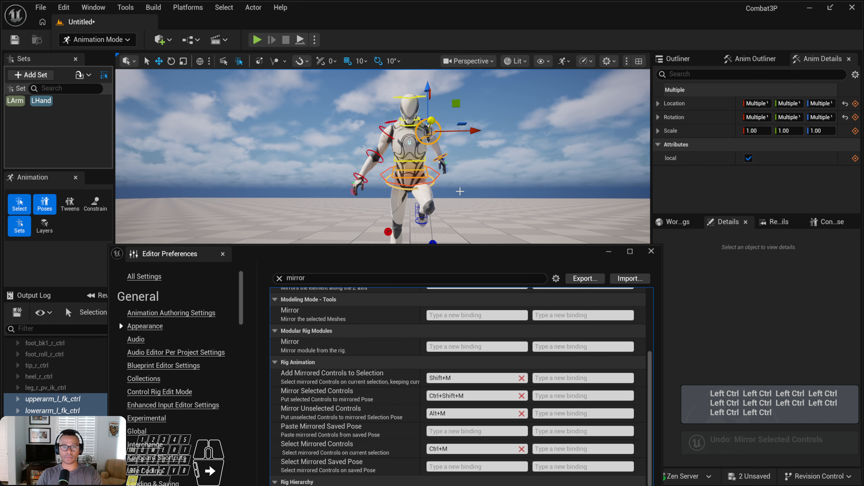
Step: Switch the selection from the left arm controls to their mirrored right arm controls
key(ctrl+m)
alt+drag(460, 191, 398, 159)
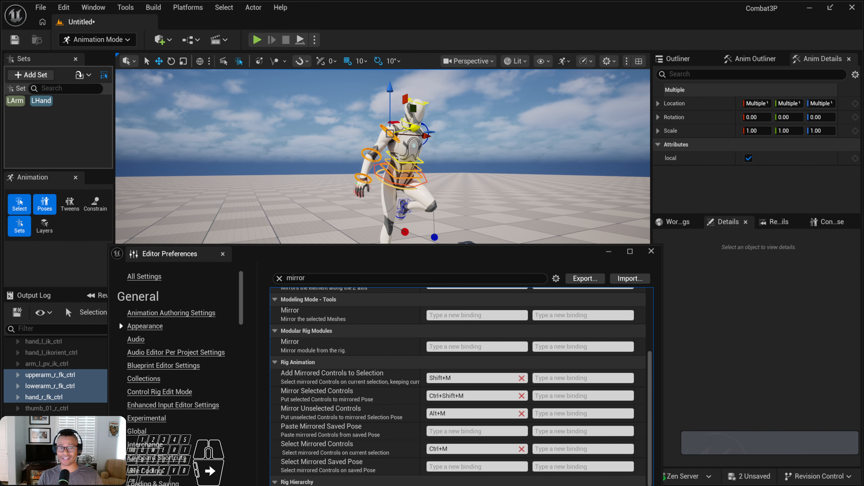
alt+drag(507, 176, 425, 160)
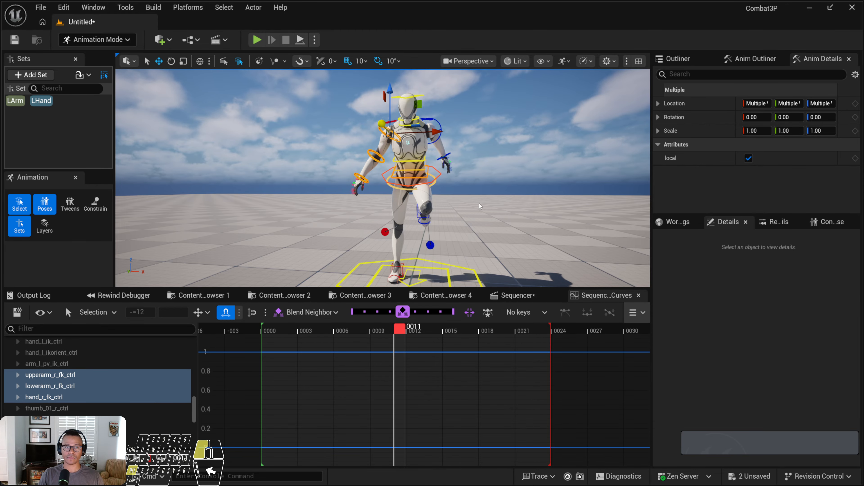
Step: Clear the control selection and examine the running pose at frame 11 from the front and side
alt+drag(383, 177, 361, 177)
alt+drag(466, 209, 561, 210)
alt+right_drag(457, 208, 459, 175)
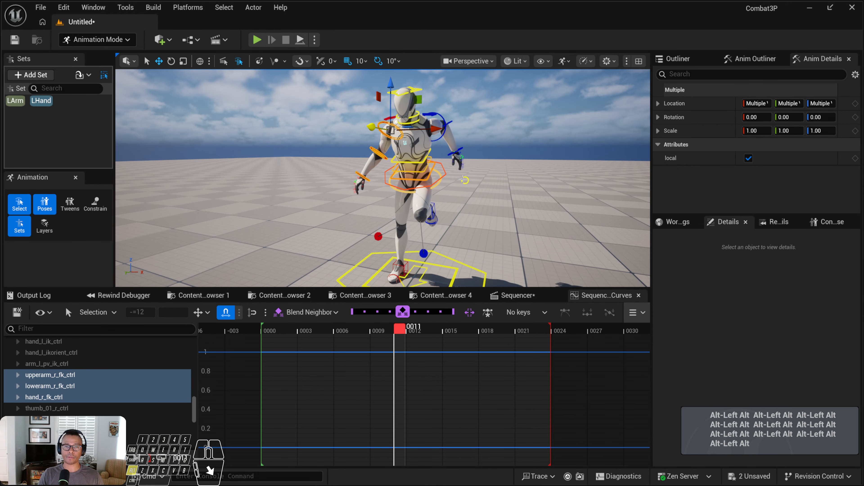
alt+drag(518, 164, 485, 165)
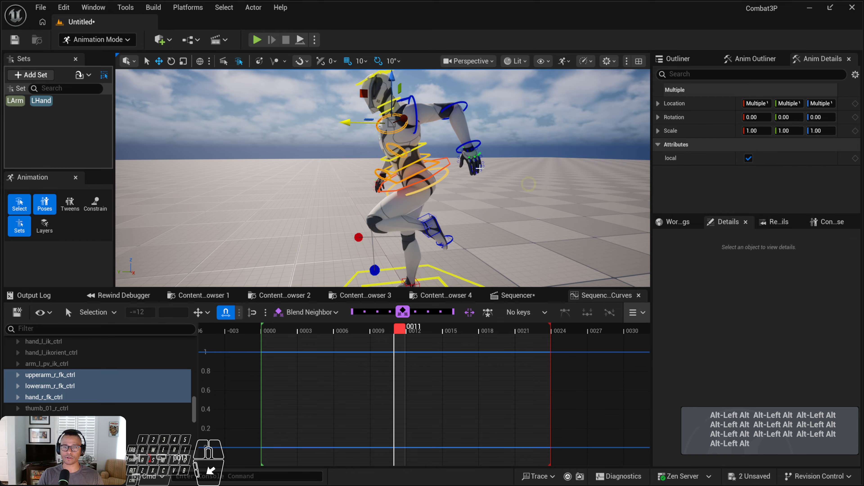
click(514, 165)
alt+drag(437, 184, 461, 193)
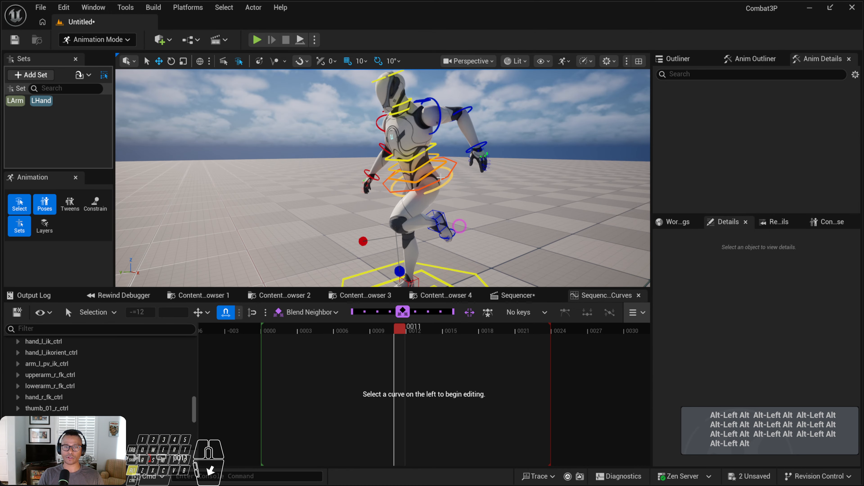
alt+right_drag(434, 208, 422, 184)
alt+drag(422, 184, 402, 226)
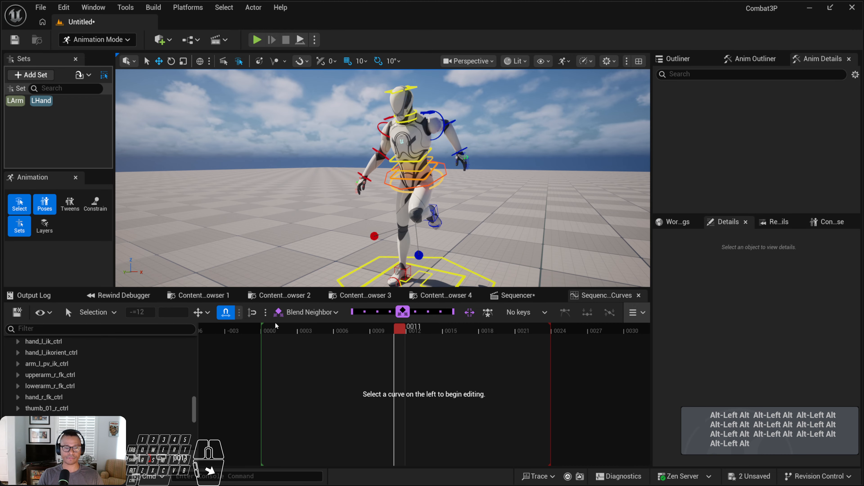
Step: Play the run animation from frame 0, examine the arm motion from several angles and stop the playback
click(271, 329)
alt+drag(490, 187, 403, 191)
key(alt+v)
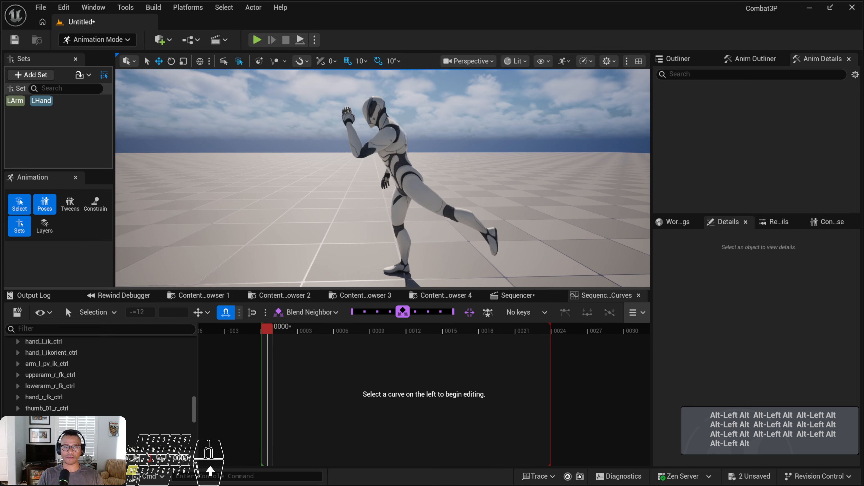
alt+drag(446, 180, 477, 182)
mouse_move(436, 242)
alt+mouse_down()
mouse_move(476, 238)
mouse_move(434, 227)
alt+mouse_up()
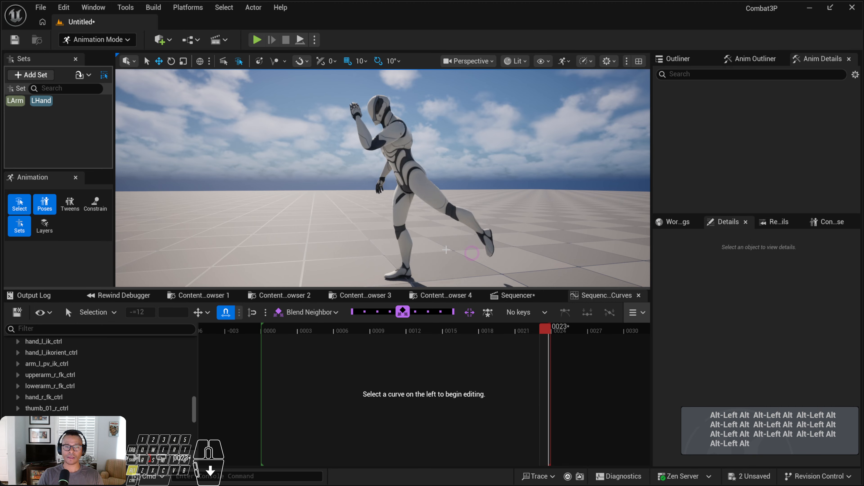
key(alt+v)
alt+drag(410, 159, 442, 161)
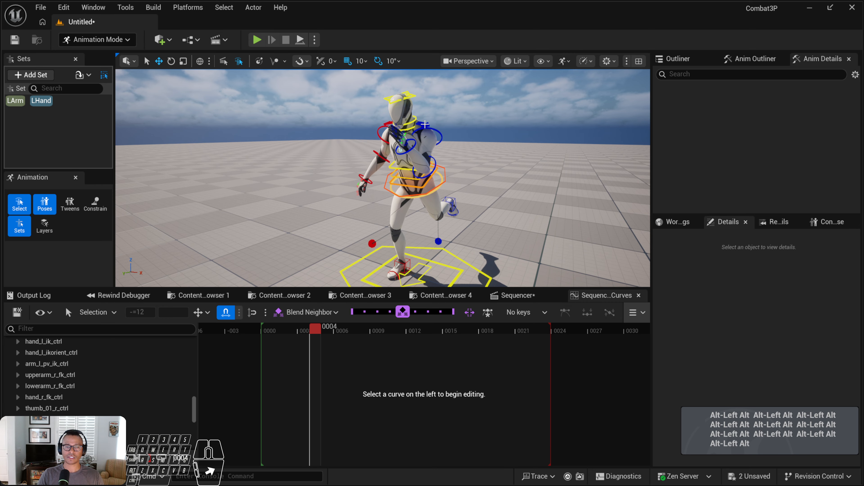
alt+drag(404, 202, 430, 203)
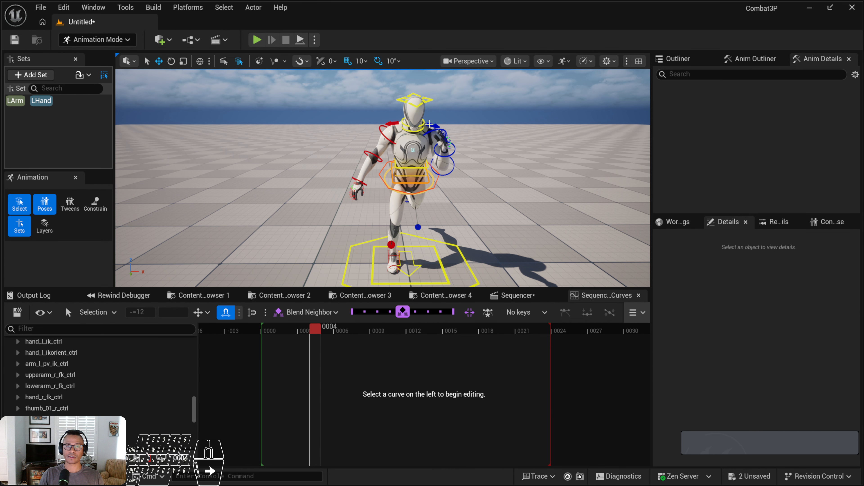
Step: Select the left clavicle control and copy all of its animation curve keys
click(429, 125)
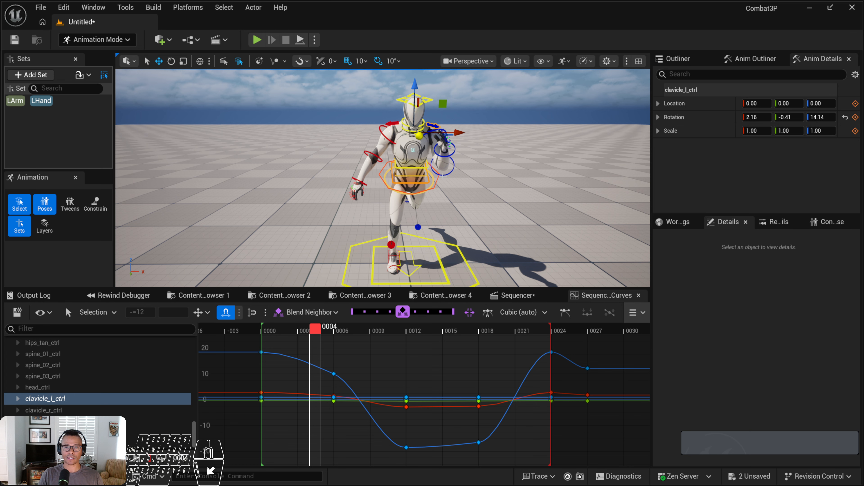
drag(303, 346, 299, 369)
drag(297, 421, 298, 422)
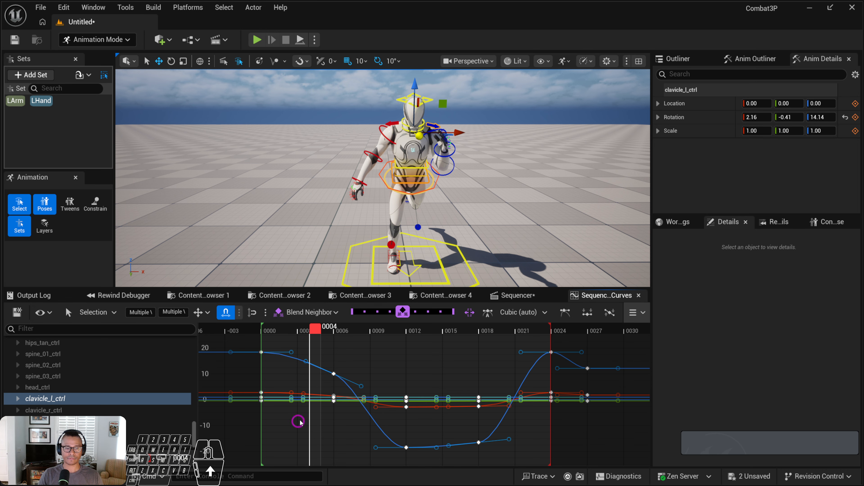
alt+drag(458, 248, 457, 241)
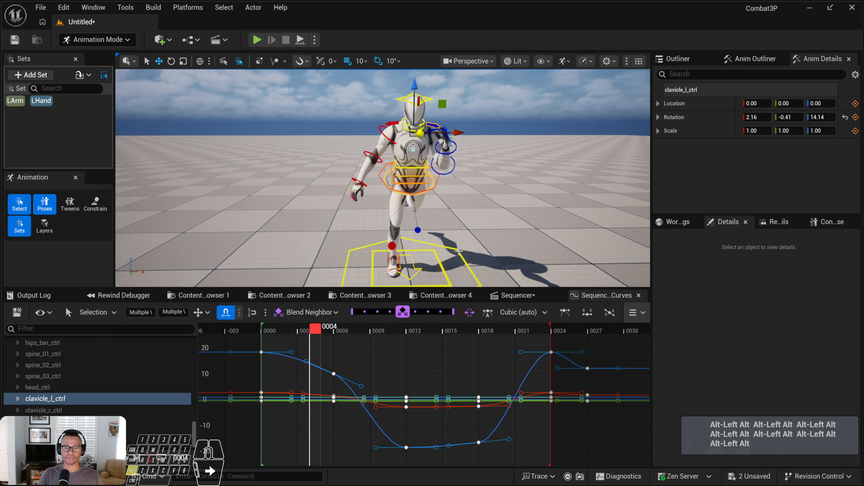
key(ctrl+c)
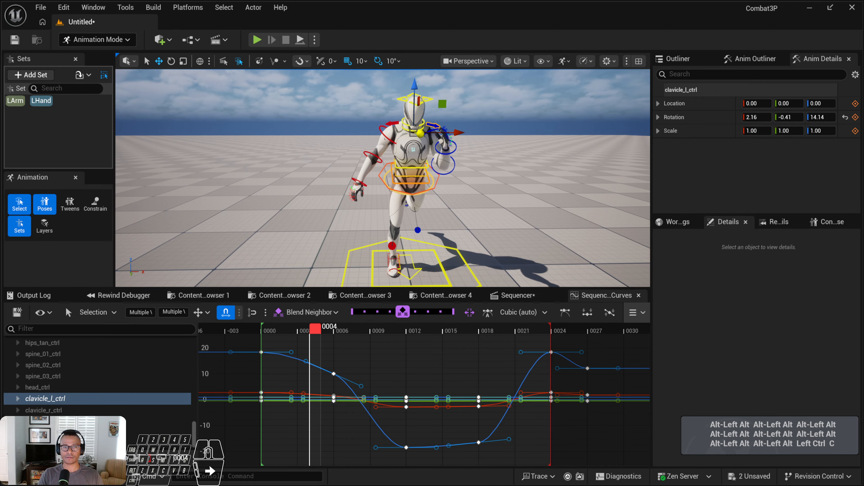
Step: Select the right clavicle control and move the playhead to frame 0
key(Down)
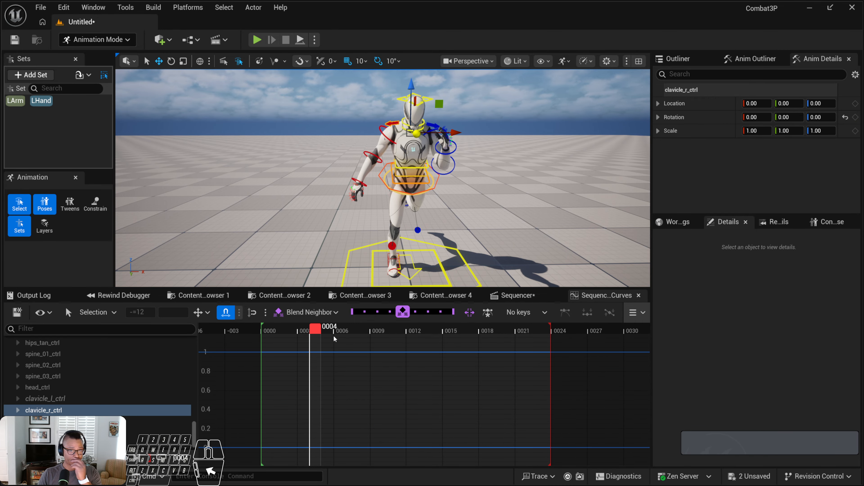
drag(275, 332, 266, 332)
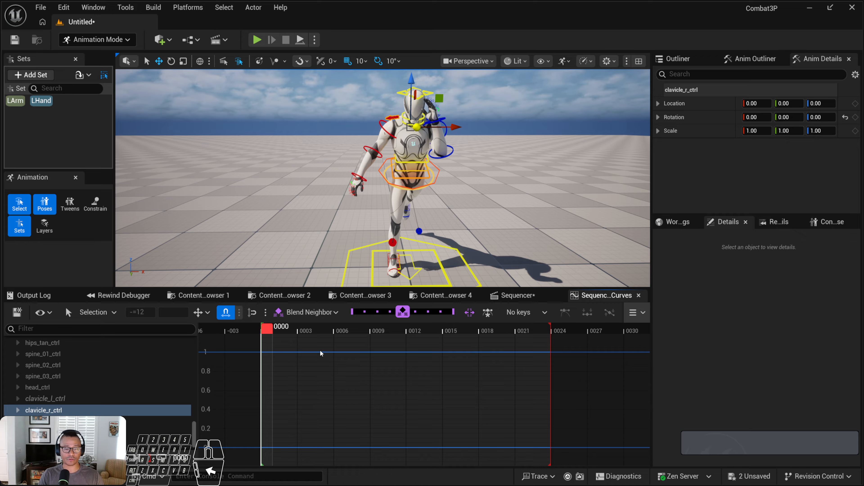
drag(259, 332, 265, 333)
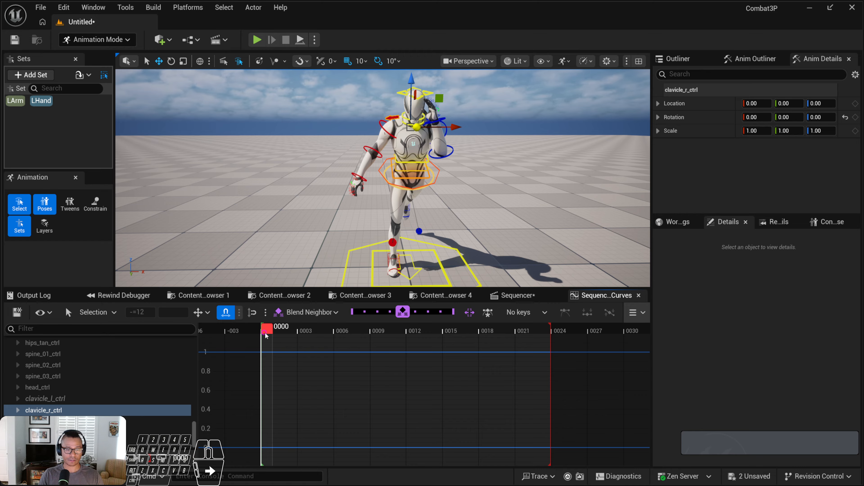
Step: Try pasting the copied left clavicle keys onto the right clavicle control, and undo the paste
key(ctrl+v)
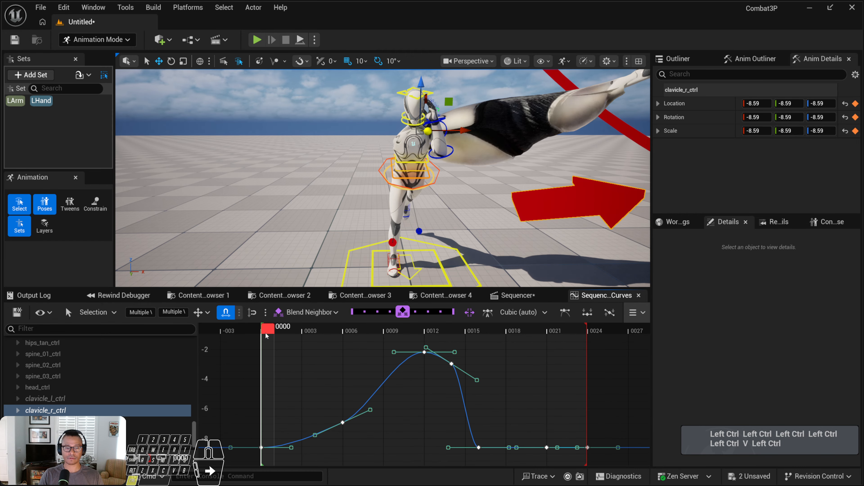
key(ctrl+z)
Step: Copy all animation keys of the left clavicle control, switch to its mirrored right control and paste them at frame 0
alt+drag(424, 124, 368, 143)
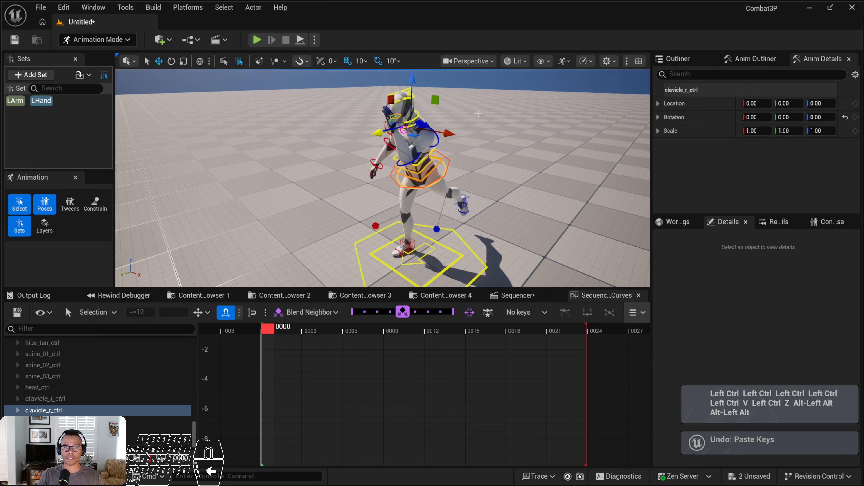
click(425, 124)
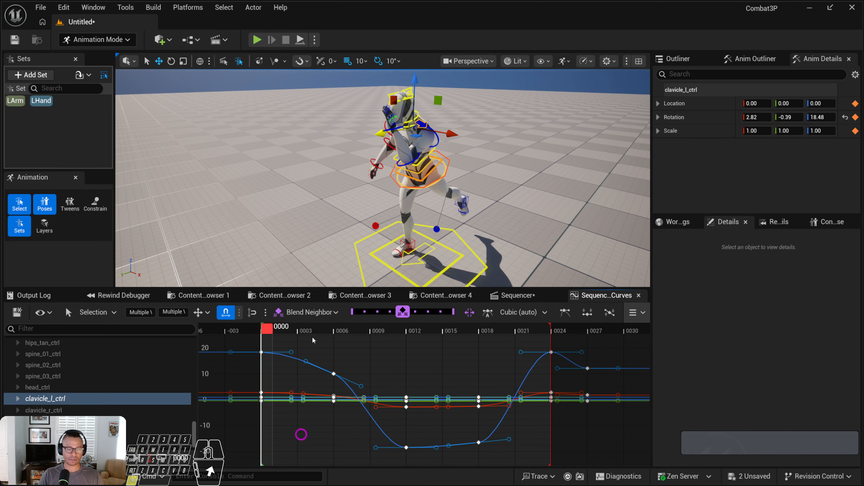
key(ctrl+c)
alt+drag(389, 173, 423, 157)
key(ctrl+m)
key(ctrl+n)
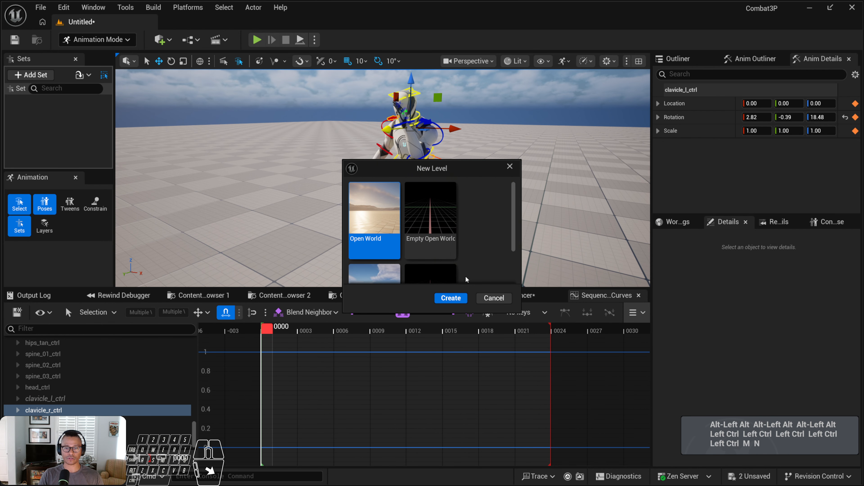
click(484, 297)
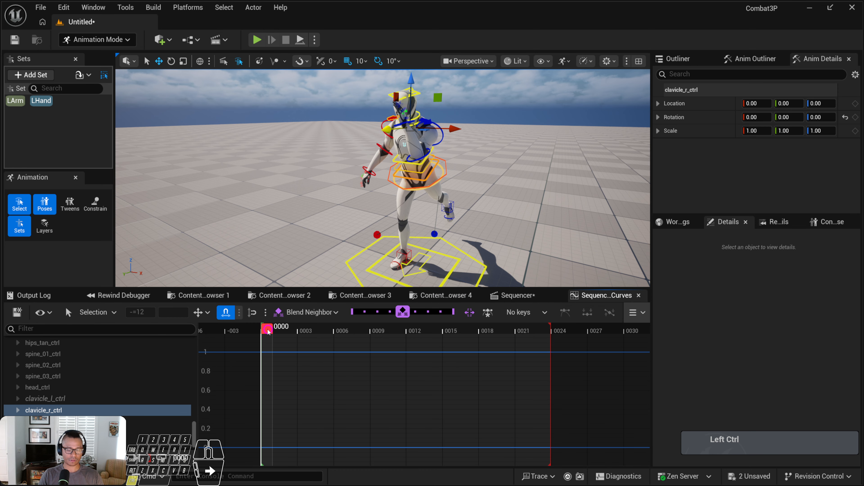
key(ctrl+v)
Step: Copy all keys of the left upper arm FK control and paste them onto the mirrored right upper arm control at frame 0
alt+drag(343, 219, 444, 145)
click(444, 137)
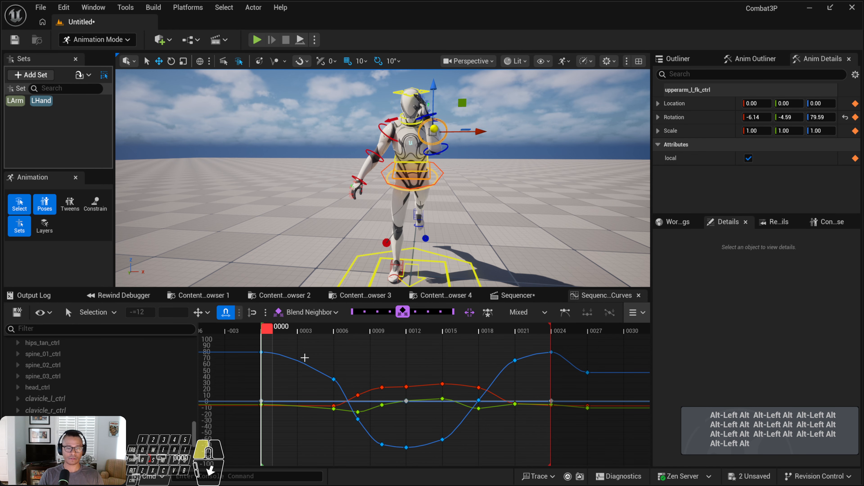
drag(309, 344, 294, 428)
key(ctrl+c)
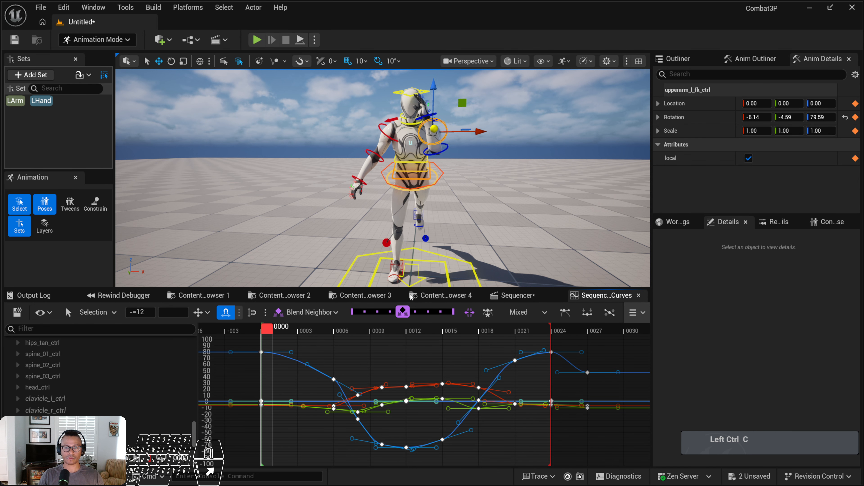
alt+drag(485, 214, 502, 206)
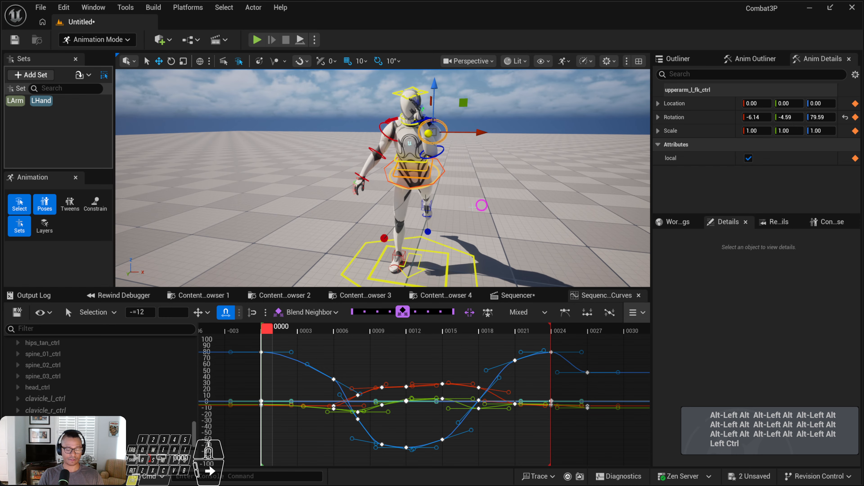
key(ctrl+m)
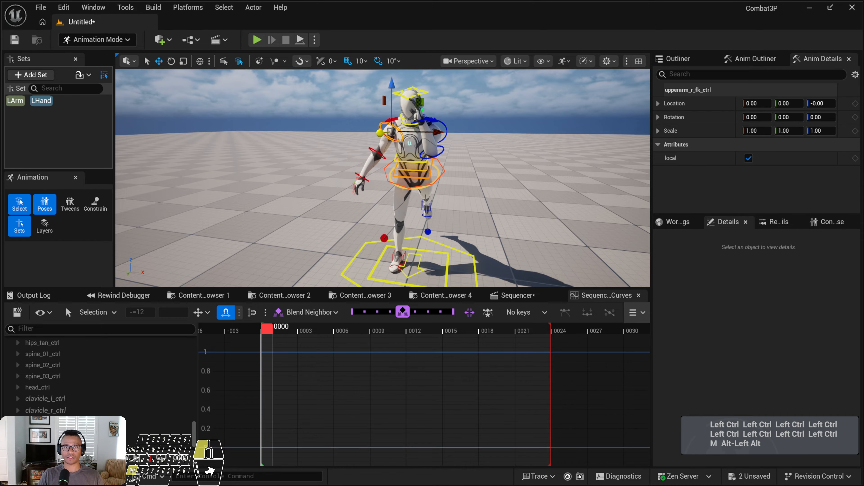
mouse_move(462, 205)
alt+mouse_down()
mouse_move(472, 199)
mouse_move(462, 204)
alt+mouse_up()
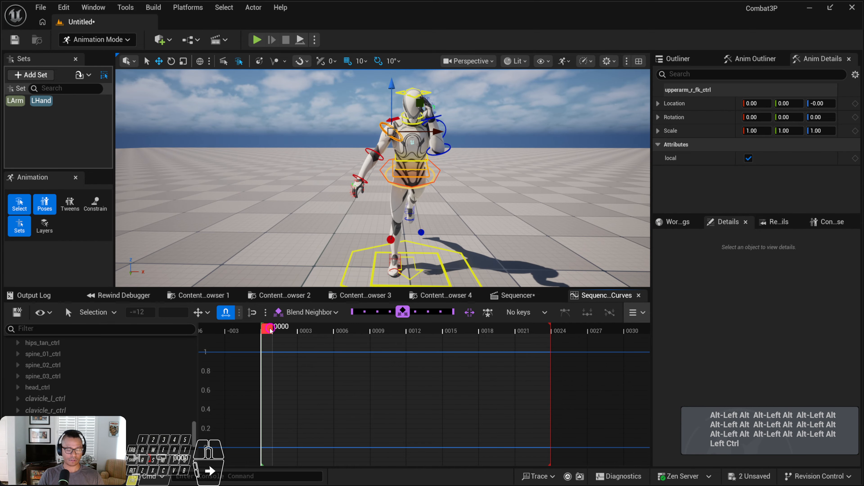
key(ctrl+v)
Step: Copy all keys of the left lower arm FK control and paste them onto the mirrored right lower arm control at frame 0
alt+drag(470, 204, 446, 221)
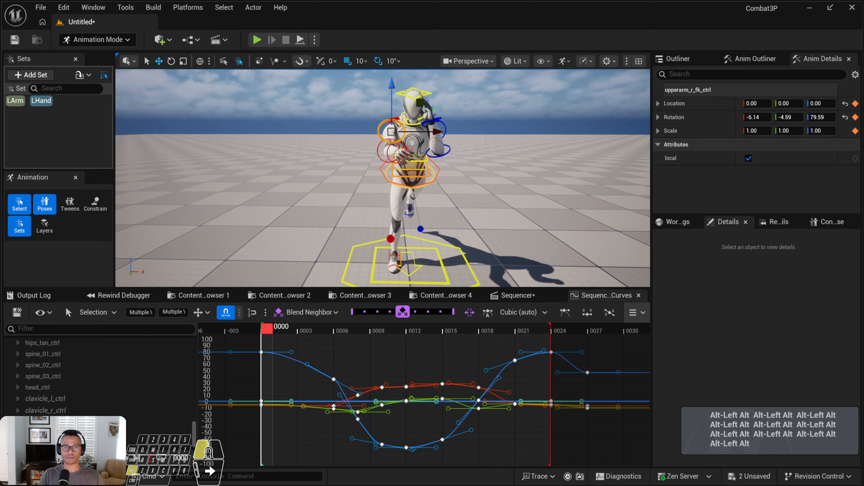
click(450, 148)
mouse_move(439, 195)
alt+mouse_down()
mouse_move(420, 206)
mouse_move(427, 195)
alt+mouse_up()
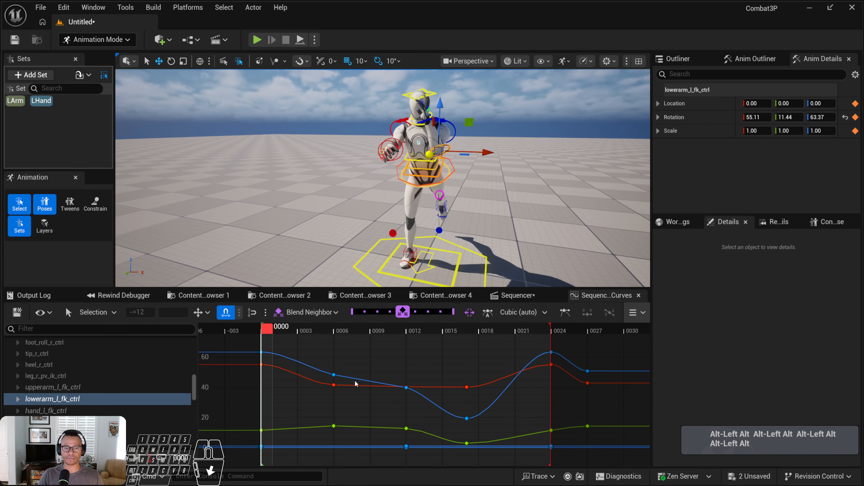
drag(302, 339, 297, 464)
key(ctrl+c)
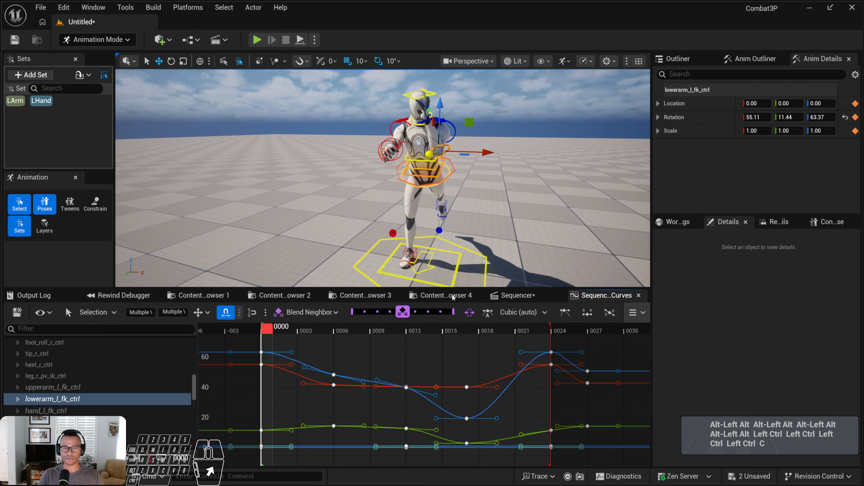
alt+drag(471, 211, 456, 213)
alt+drag(466, 251, 461, 249)
key(ctrl+m)
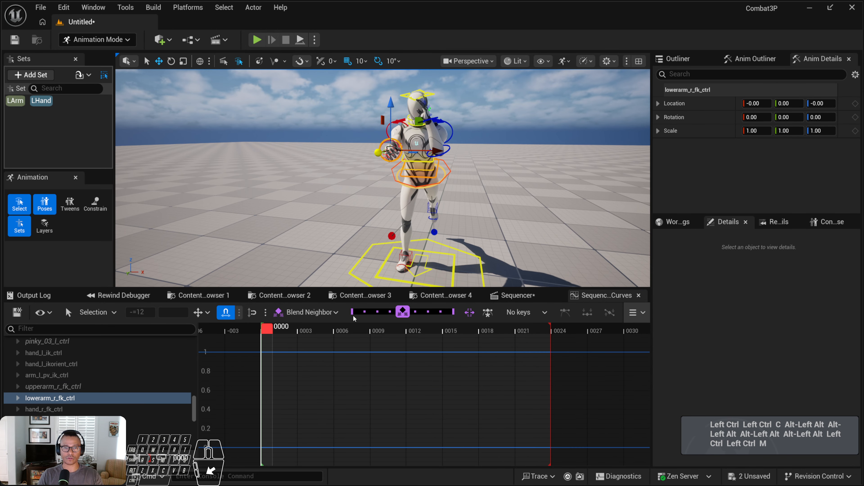
key(ctrl+v)
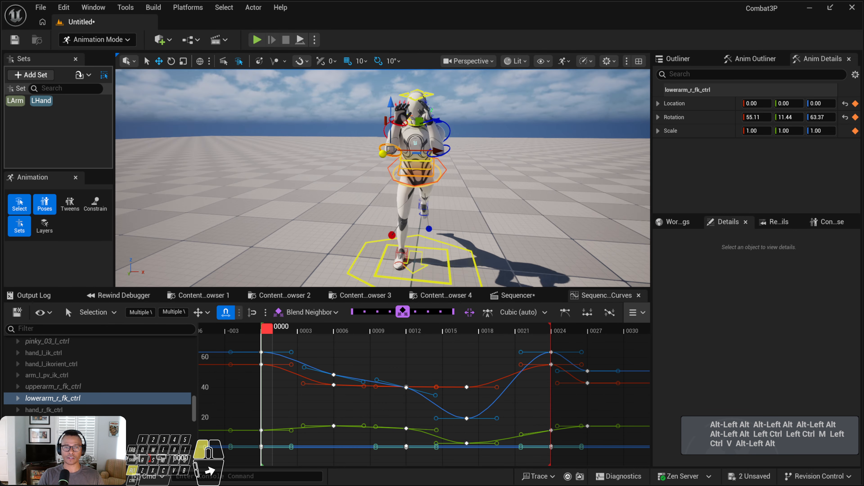
click(438, 119)
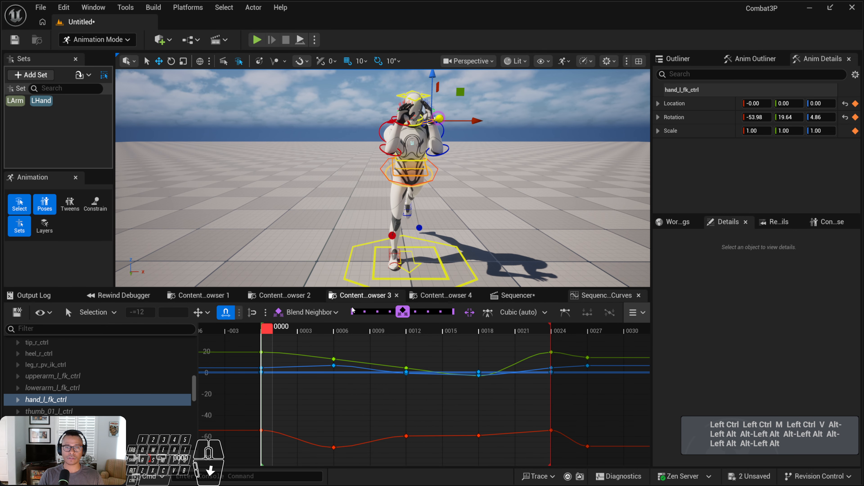
click(298, 348)
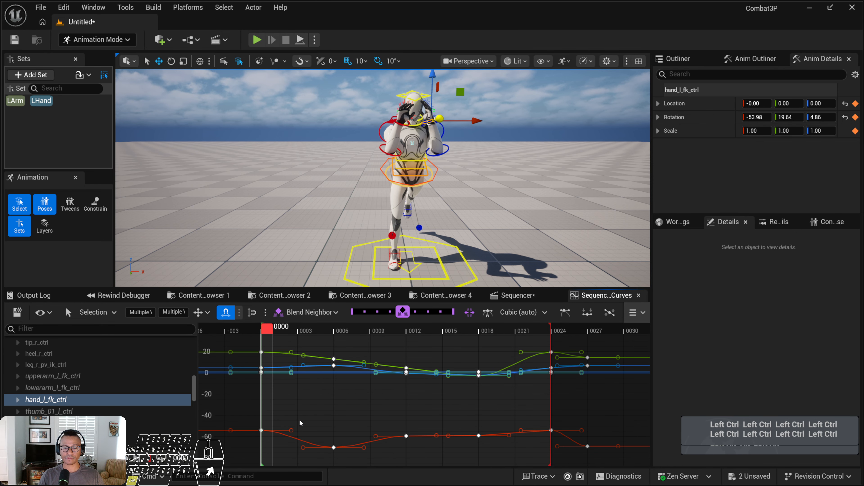
key(ctrl+c)
click(402, 123)
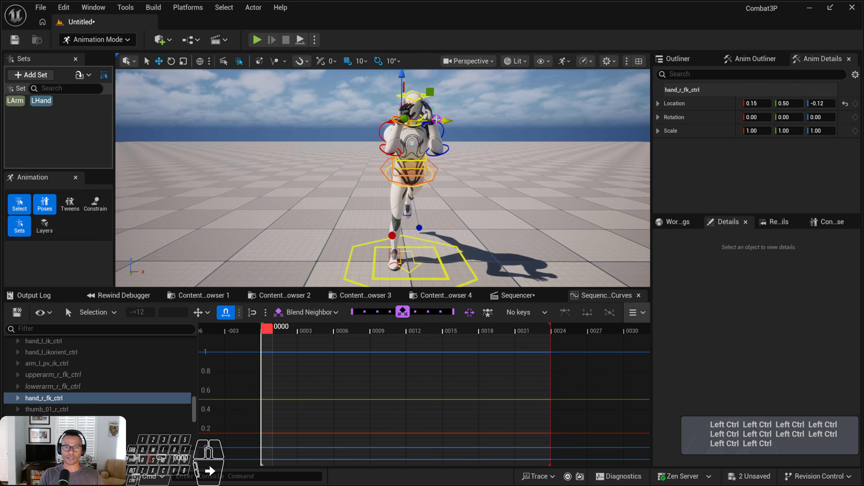
key(ctrl+z)
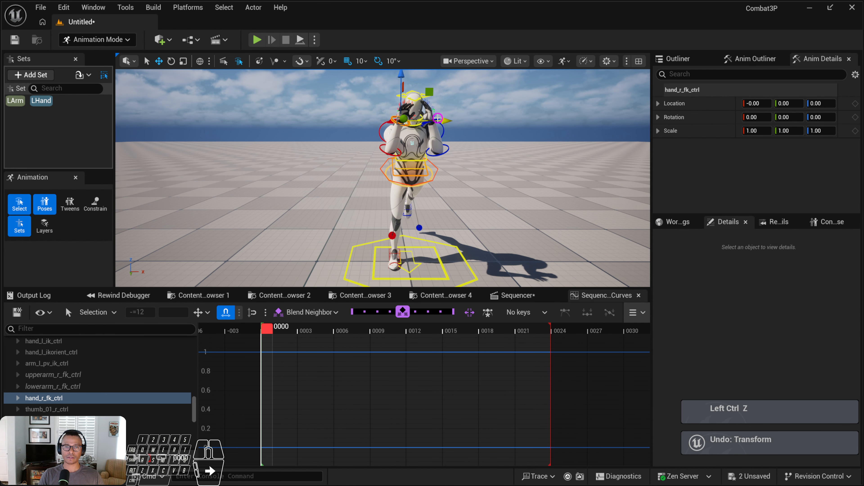
Step: Select all keys of the left hand FK control and transfer them to the mirrored right hand control at frame 0
click(438, 119)
drag(287, 343, 273, 449)
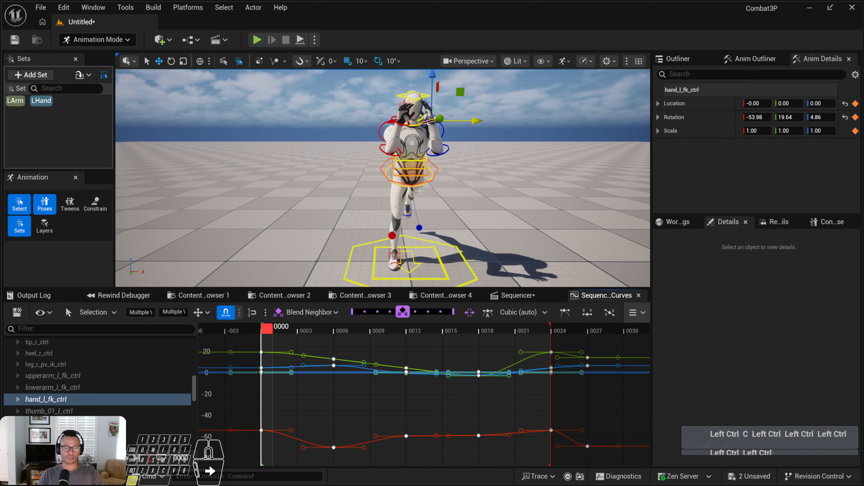
key(ctrl+m)
key(ctrl+m)
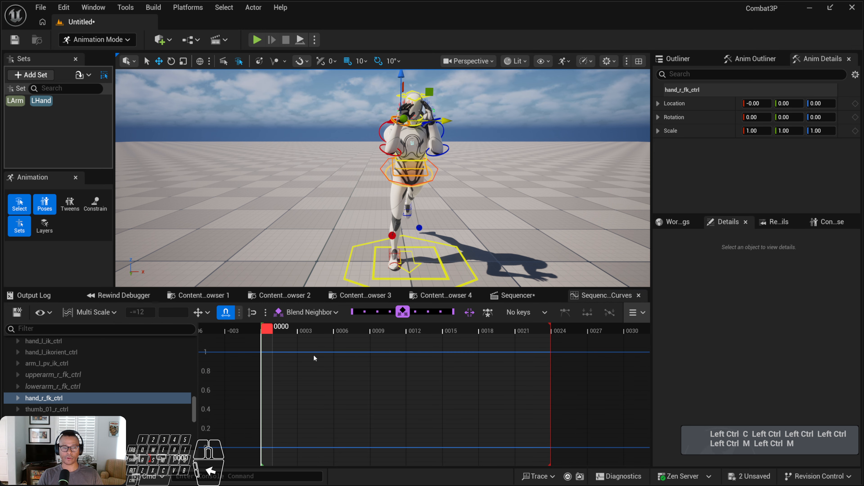
key(ctrl+v)
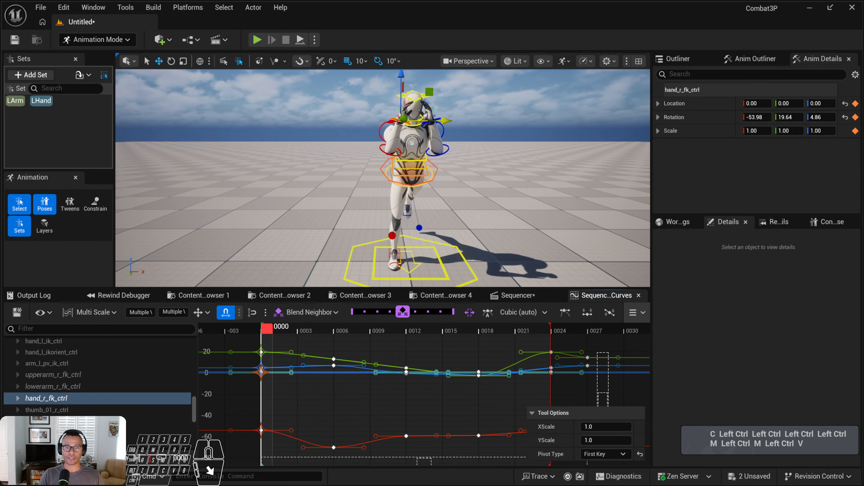
Step: Return the curve editor to the Selection tool and clear the key selection on the right hand control
click(416, 353)
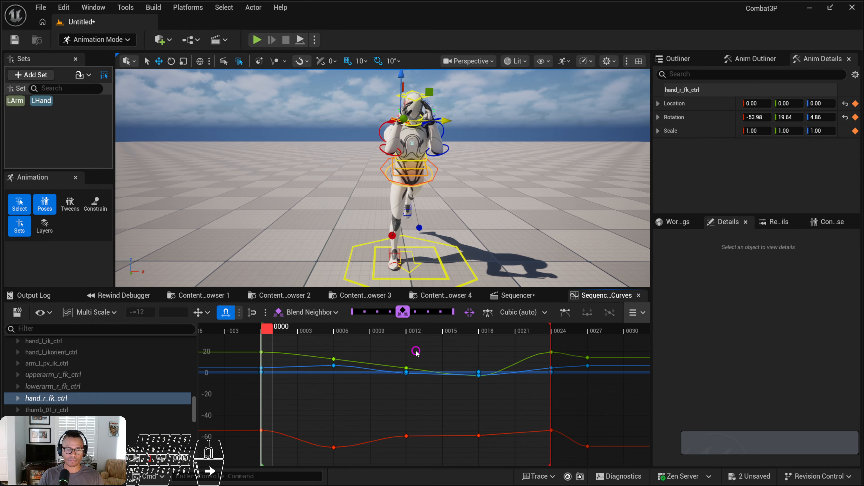
key(ctrl+a)
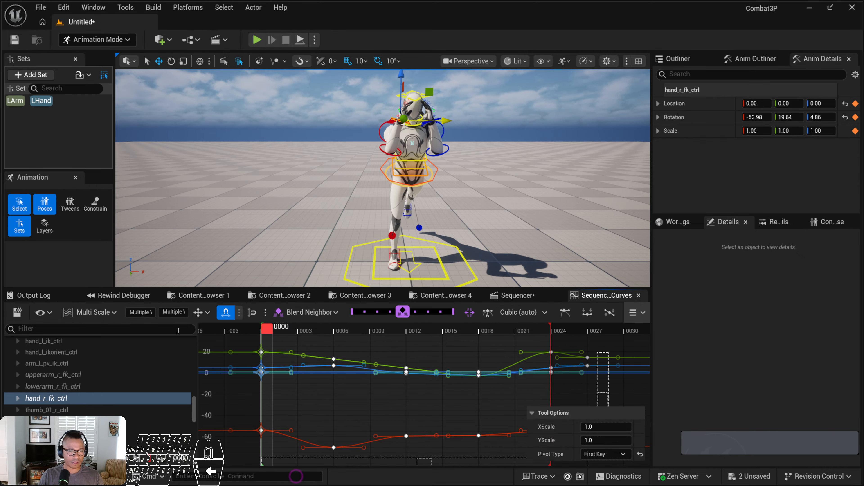
click(99, 313)
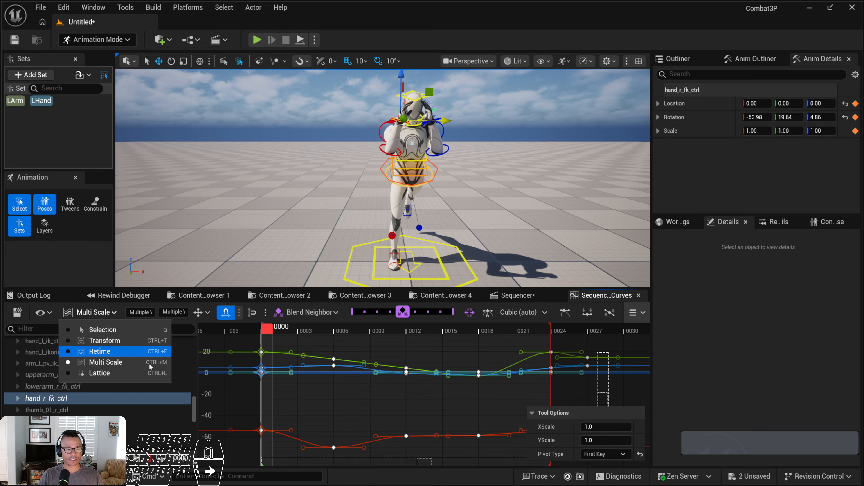
click(142, 331)
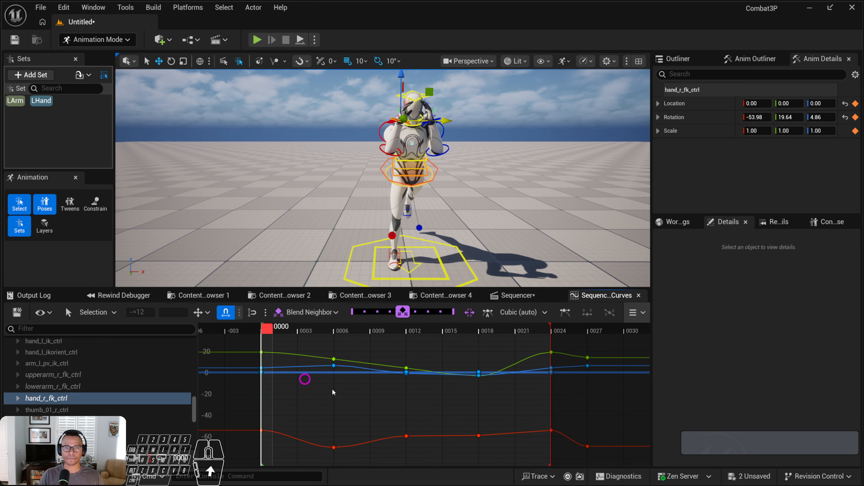
Step: Select the left clavicle, upper arm, lower arm and hand FK controls together on the character
alt+drag(363, 159, 544, 162)
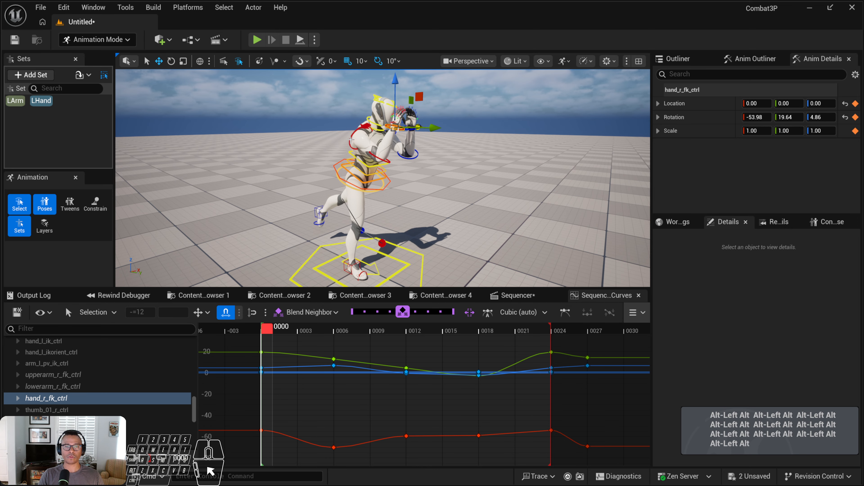
alt+drag(351, 139, 453, 145)
alt+drag(325, 141, 483, 187)
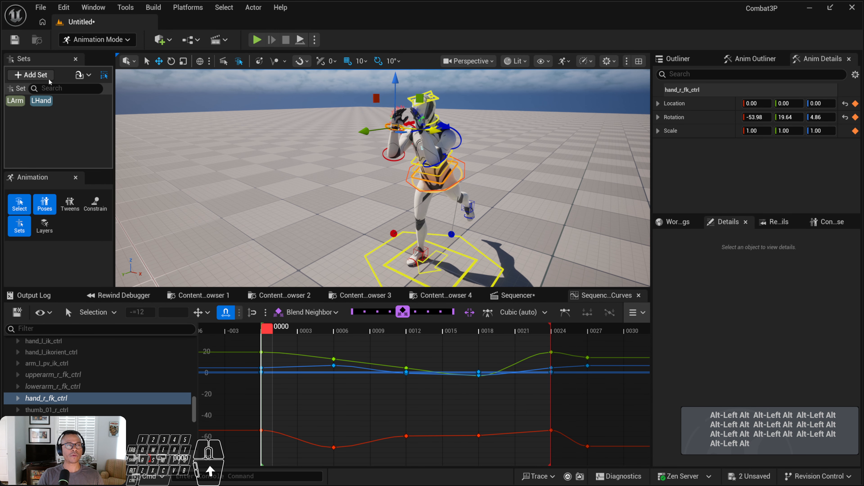
alt+drag(426, 136, 439, 137)
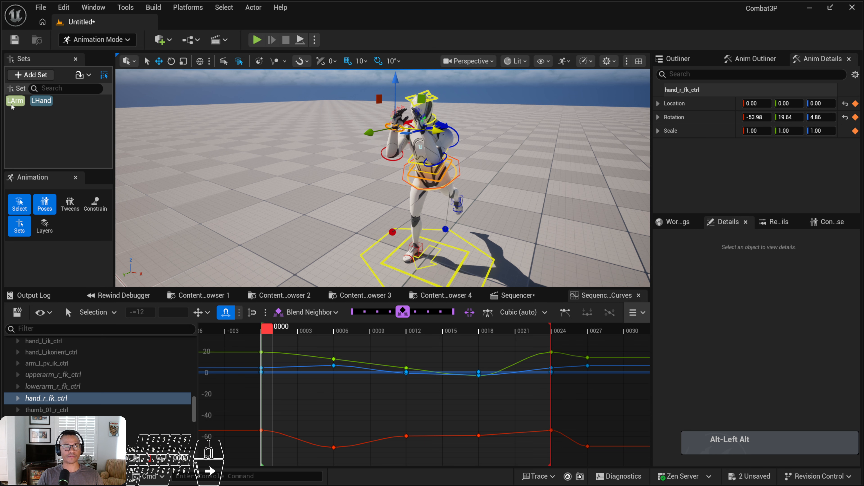
click(445, 126)
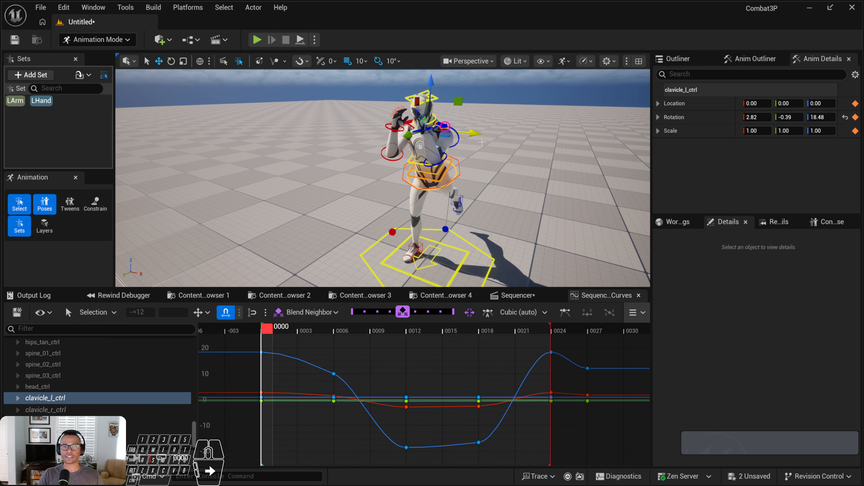
ctrl+click(445, 157)
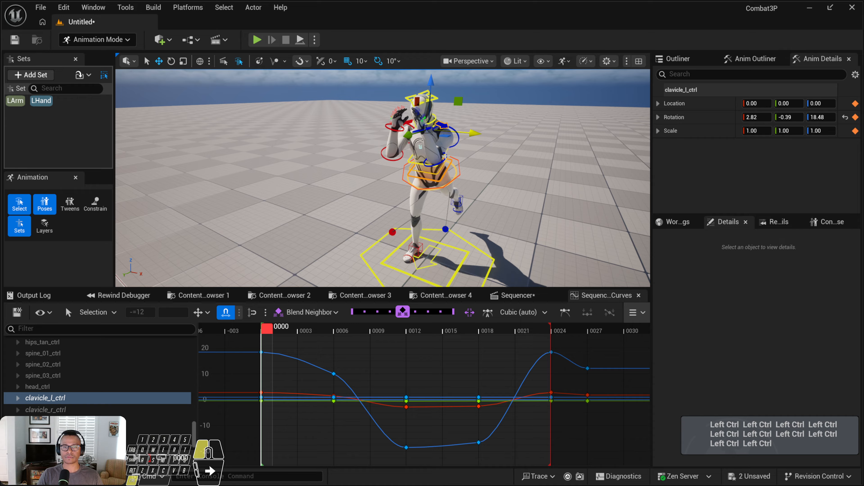
shift+click(458, 142)
shift+click(425, 161)
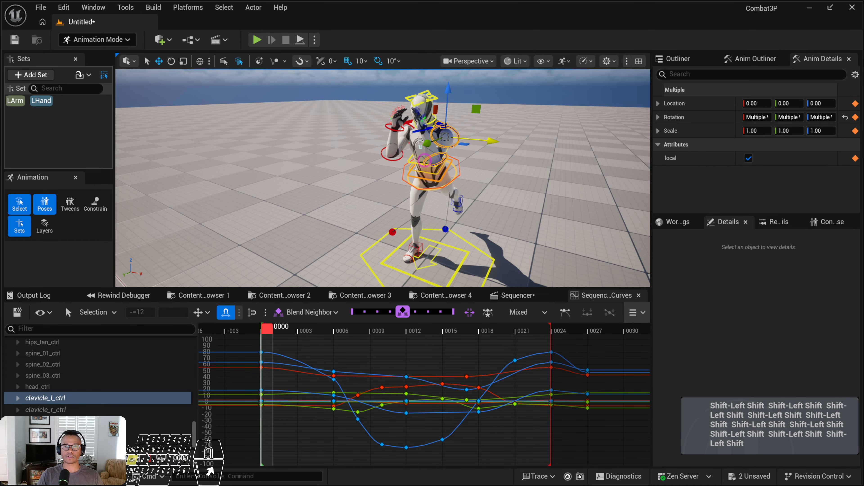
shift+click(421, 136)
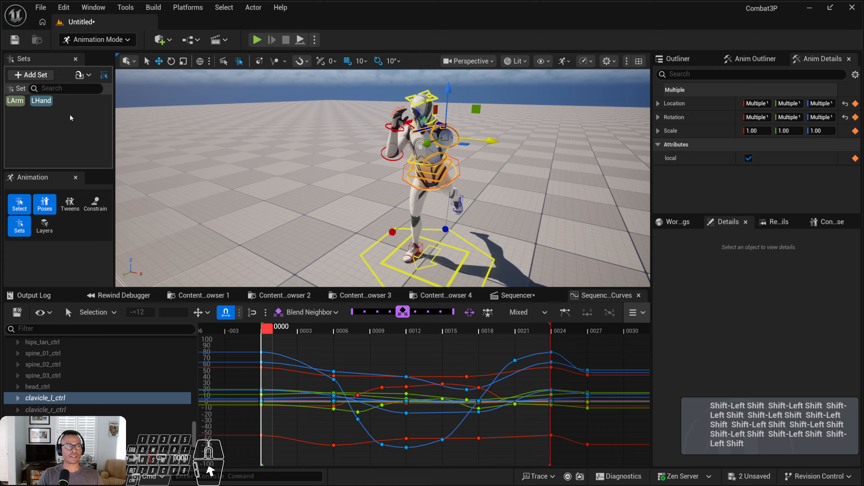
Step: Add a selection set named asdfasdf from the selected left arm controls and delete that set again
click(44, 78)
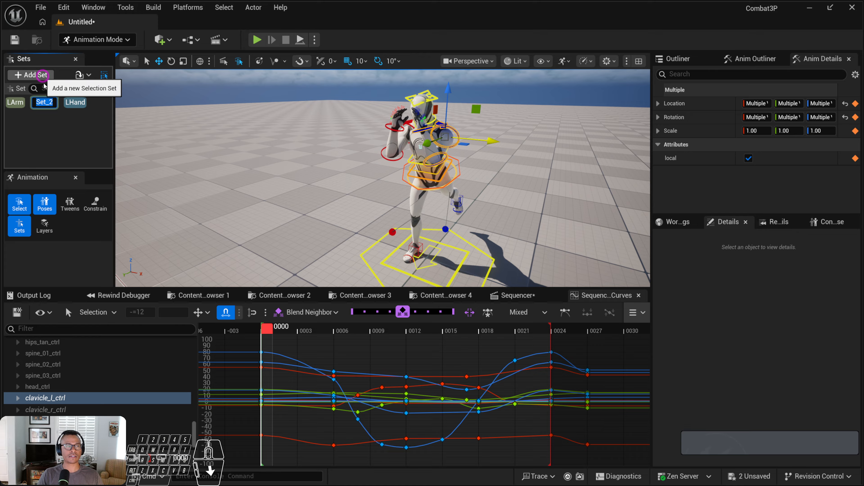
text(asdfasdf)
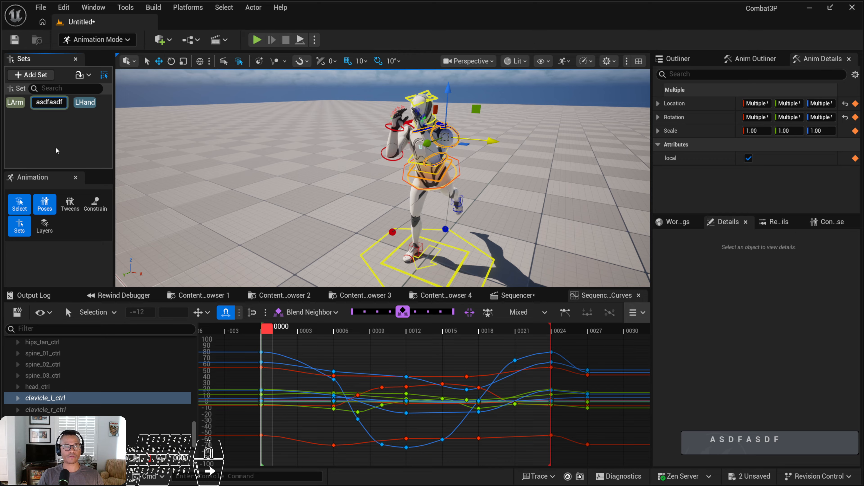
click(55, 147)
right_click(48, 103)
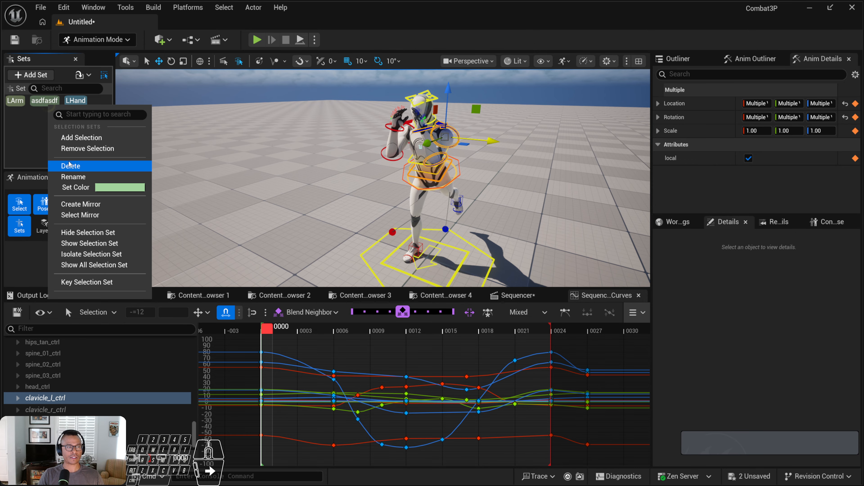
click(70, 166)
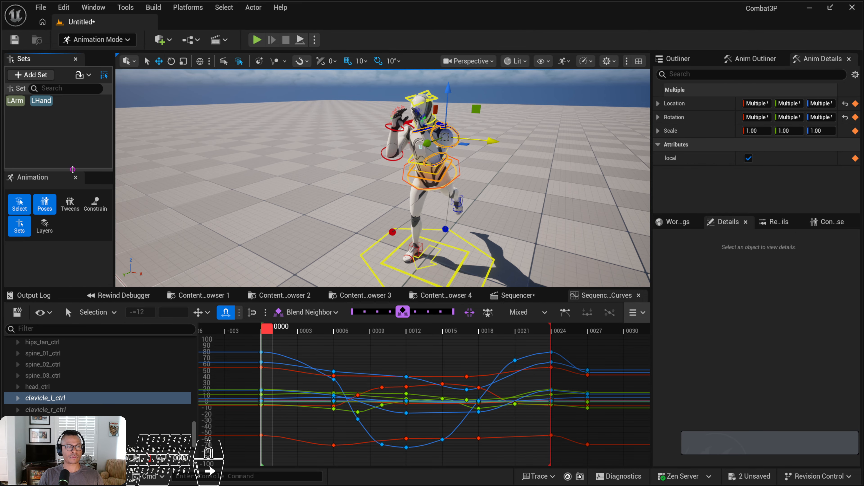
Step: Check which controls the LArm and LHand selection sets hold, and rename the LHand set as LFingers
click(16, 101)
click(43, 104)
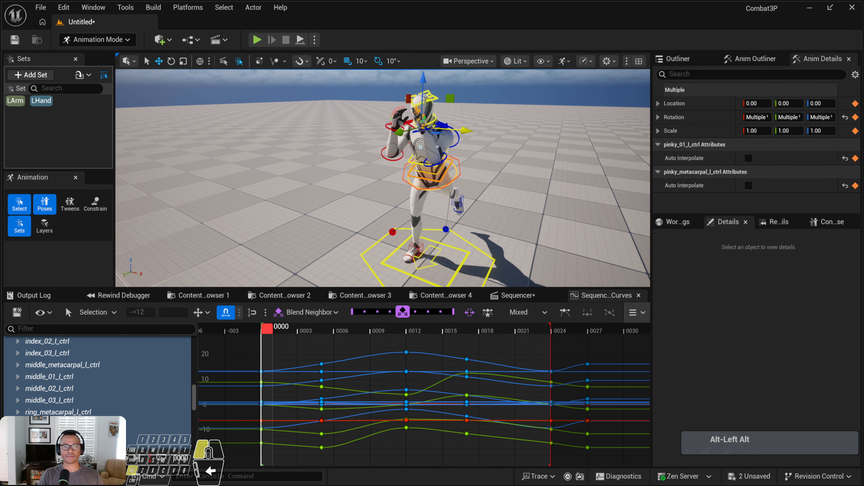
alt+drag(334, 164, 360, 165)
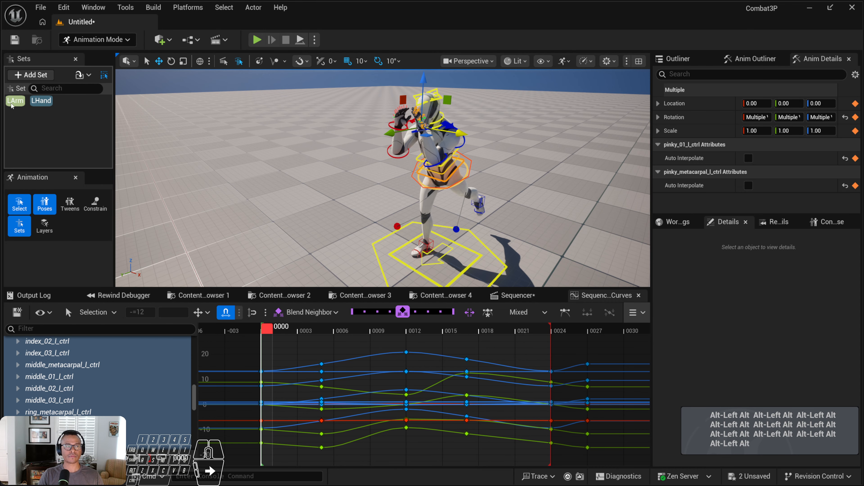
right_click(37, 100)
click(68, 168)
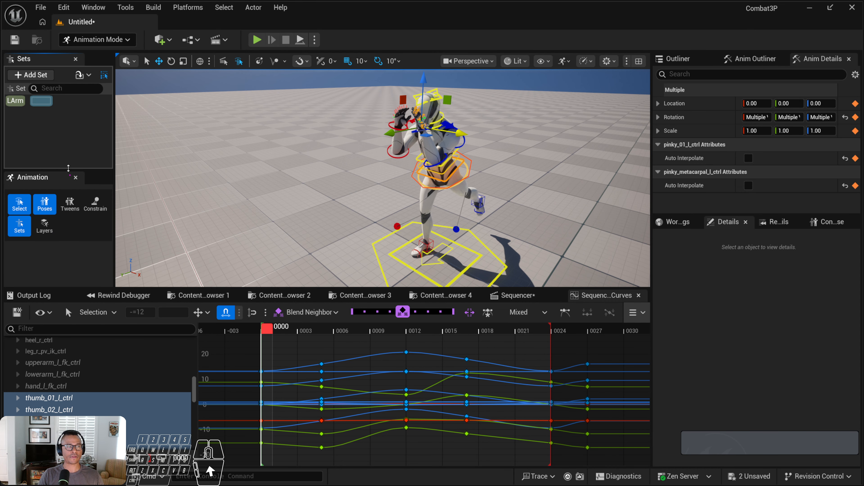
text(LHand)
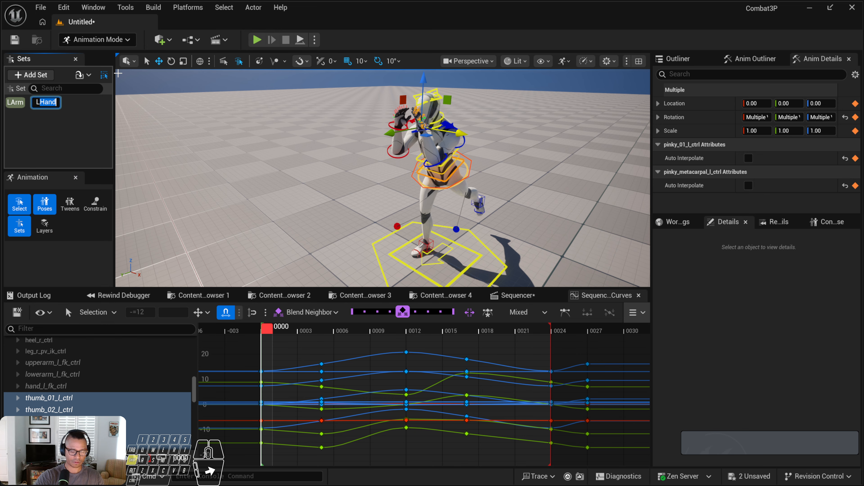
text(Fingers)
key(Return)
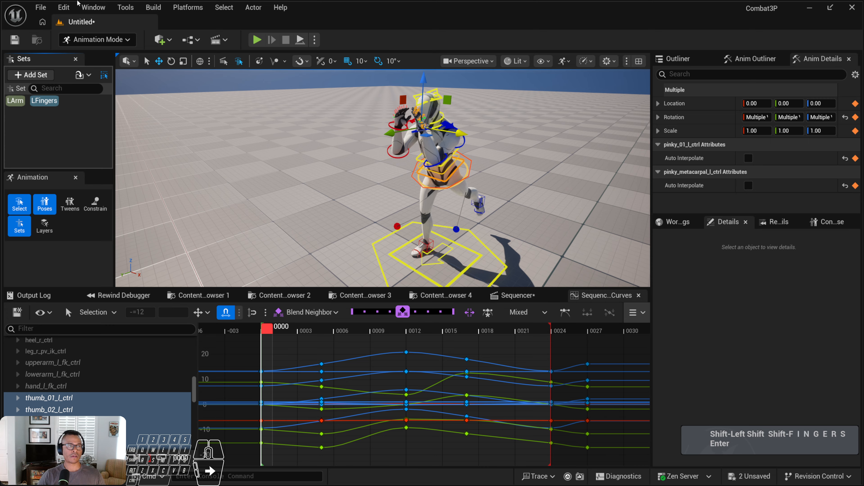
Step: Select the LArm set's controls and switch the selection to their mirrored right arm counterparts
click(15, 101)
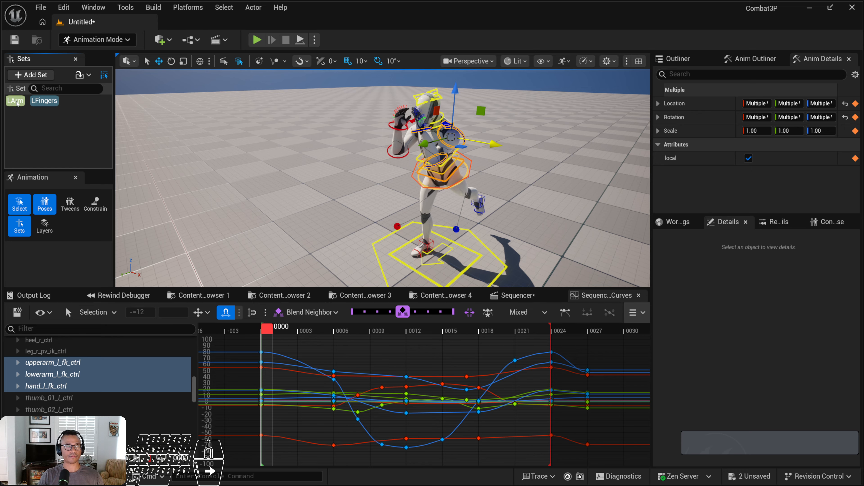
right_click(16, 101)
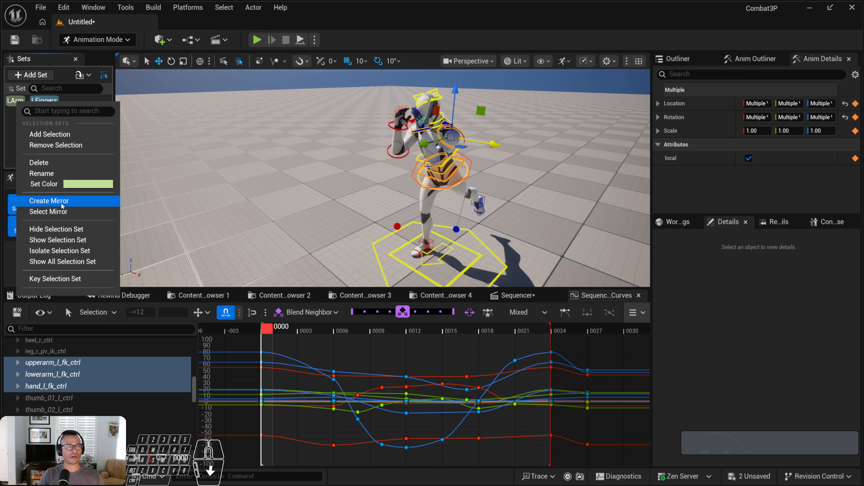
click(59, 213)
alt+drag(272, 225, 299, 225)
mouse_move(416, 191)
alt+mouse_down()
mouse_move(442, 192)
mouse_move(416, 191)
alt+mouse_up()
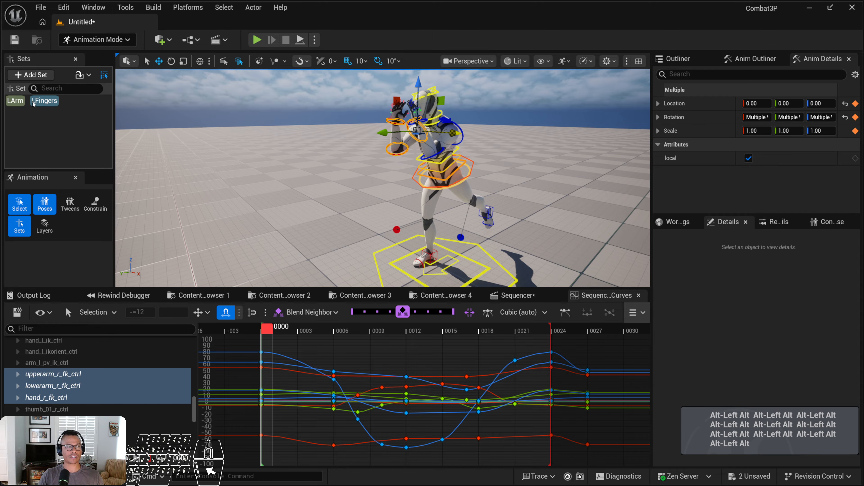
right_click(20, 100)
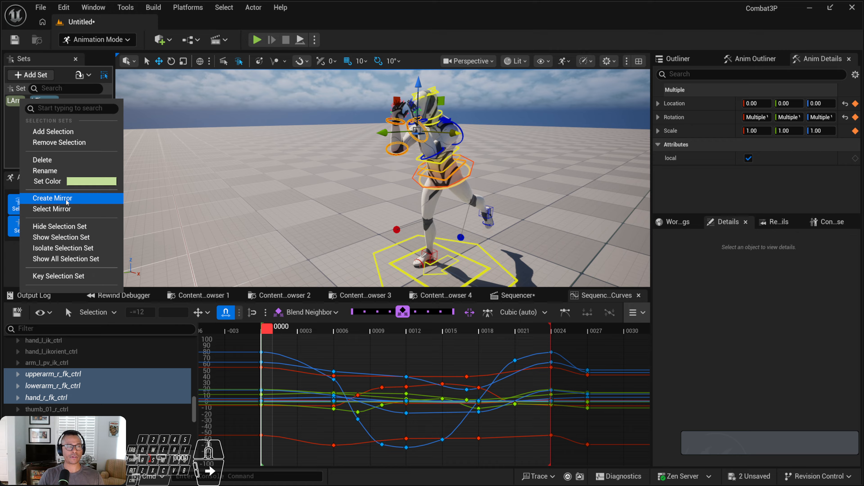
click(65, 209)
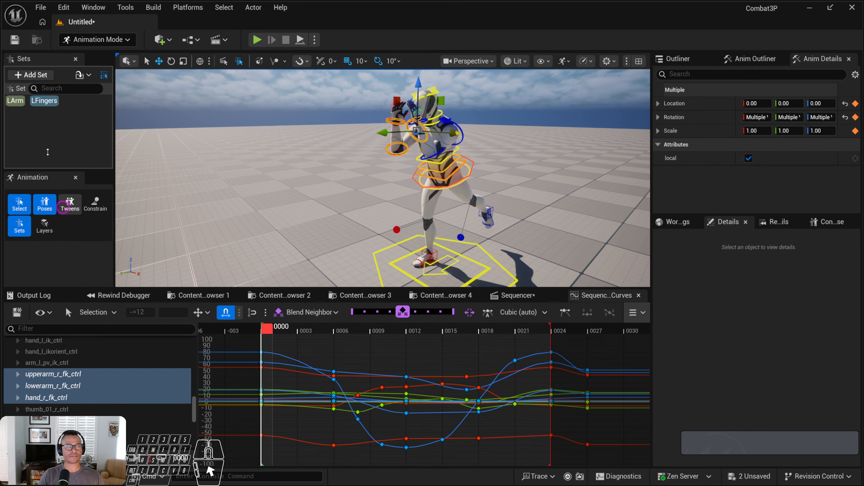
Step: Add a new selection set from the mirrored right arm controls and delete that set again
right_click(22, 99)
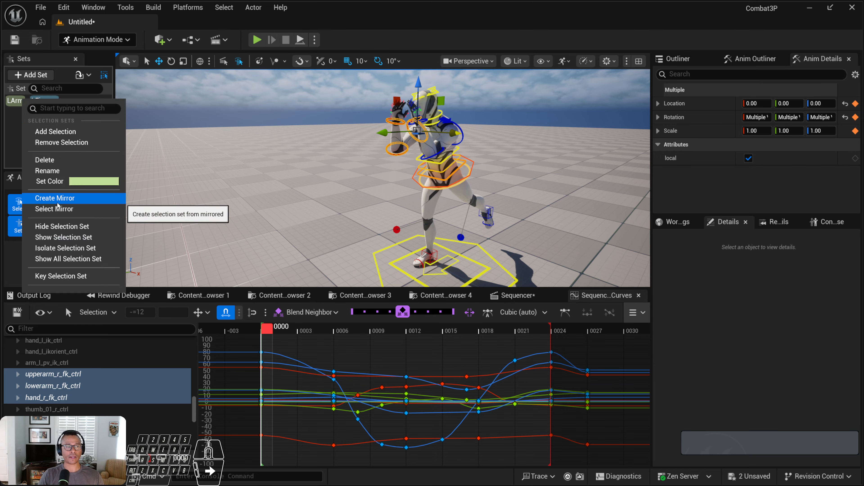
click(30, 70)
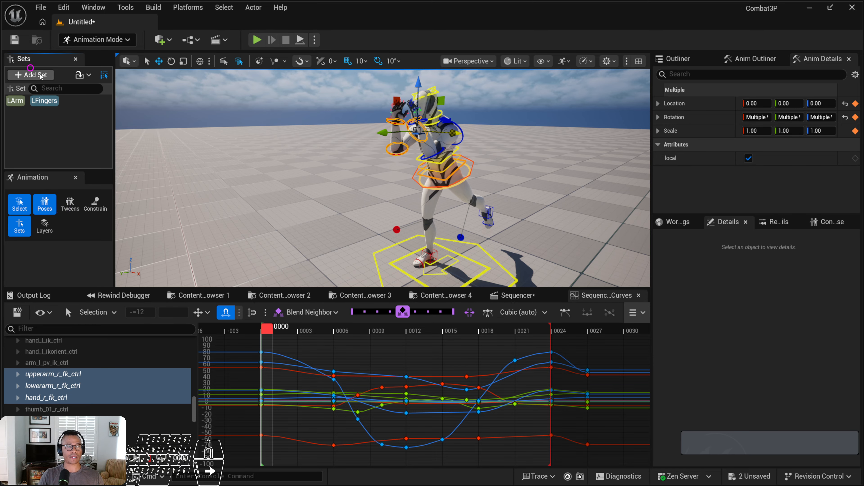
click(31, 74)
click(48, 101)
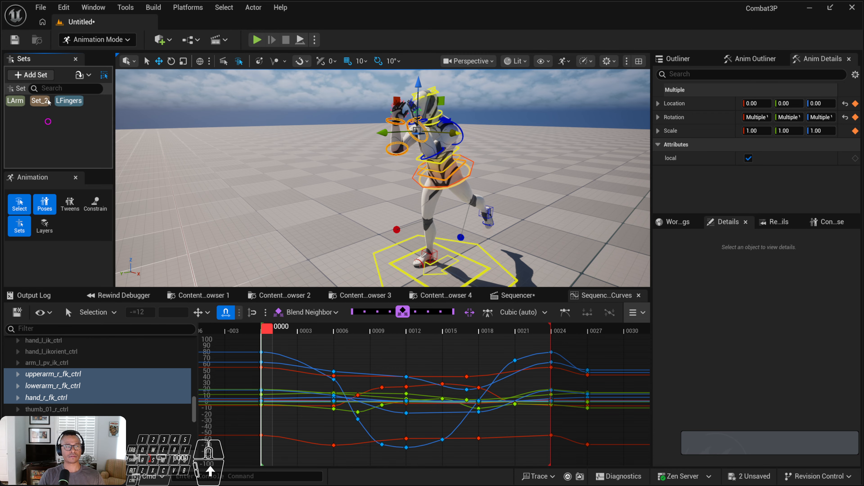
right_click(48, 101)
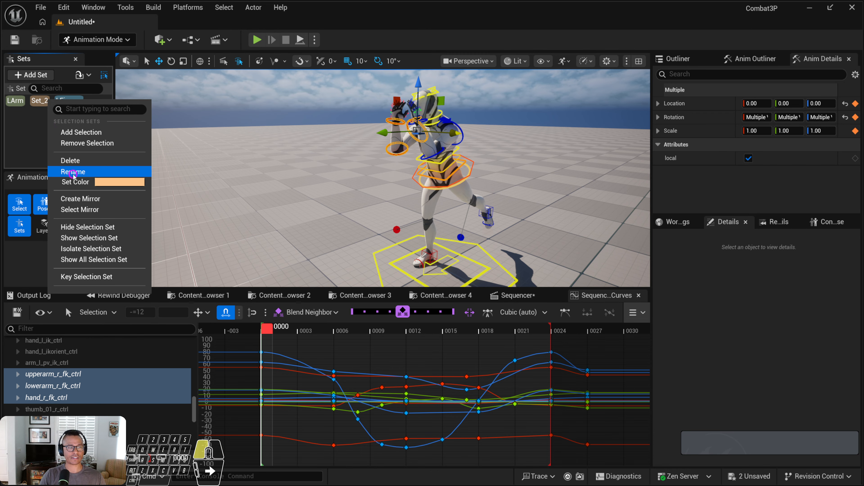
click(78, 160)
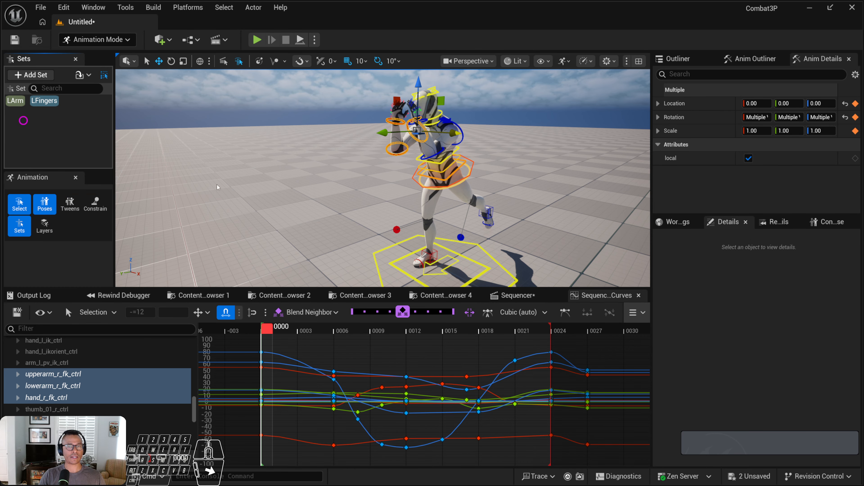
Step: Try to create a mirrored selection set from the LArm set
click(14, 102)
right_click(20, 102)
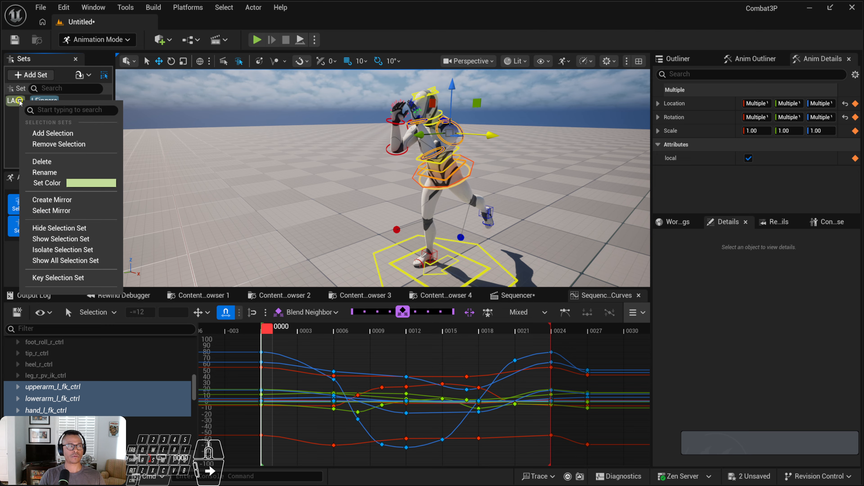
click(21, 144)
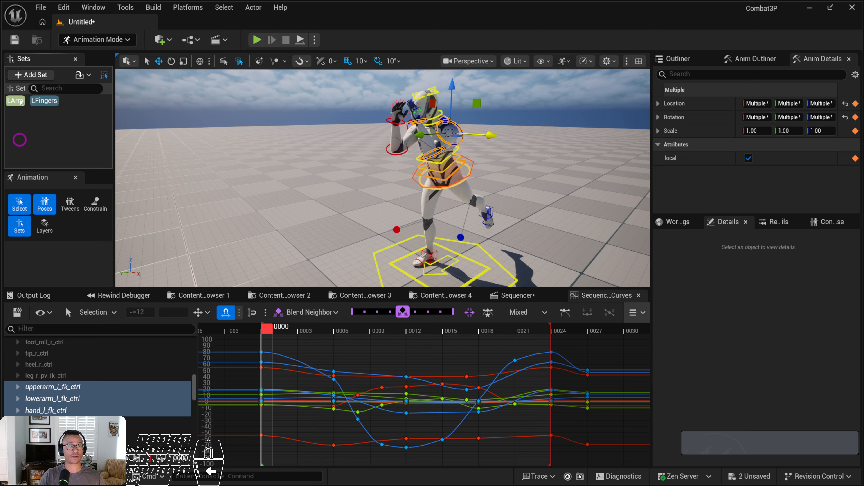
right_click(15, 102)
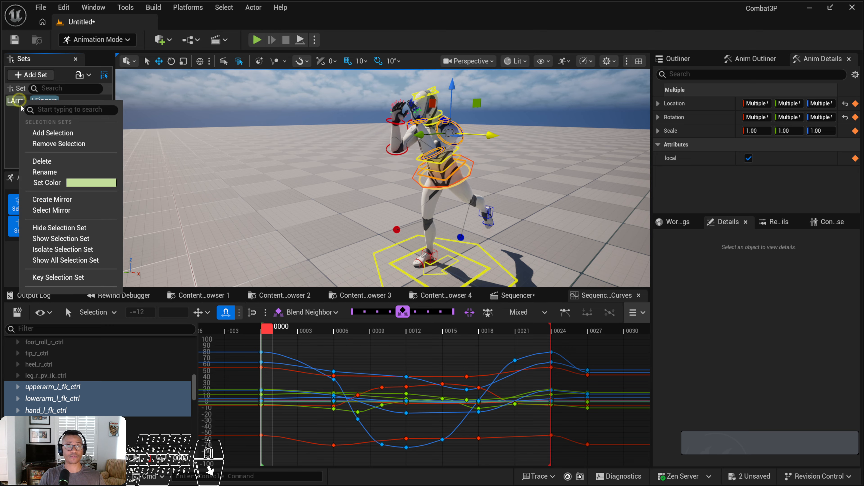
click(56, 199)
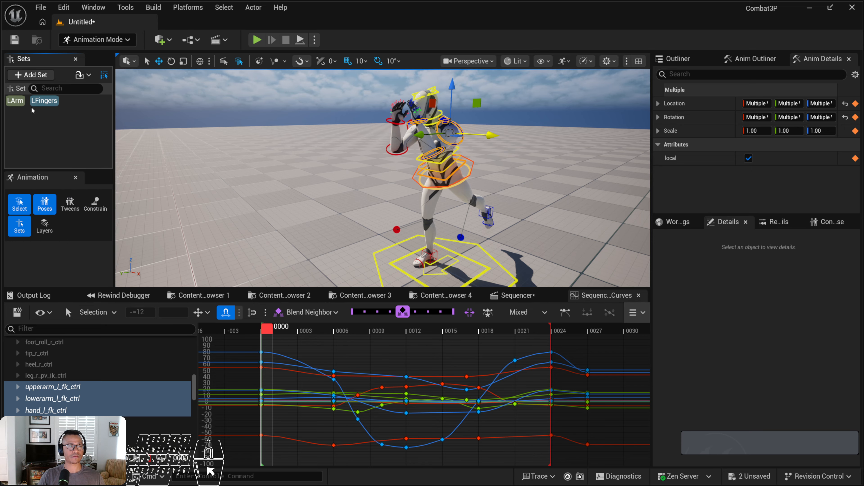
right_click(19, 101)
click(44, 172)
click(62, 137)
Step: Create a mirrored selection set from the LFingers set and name it RFingers
click(54, 102)
right_click(53, 102)
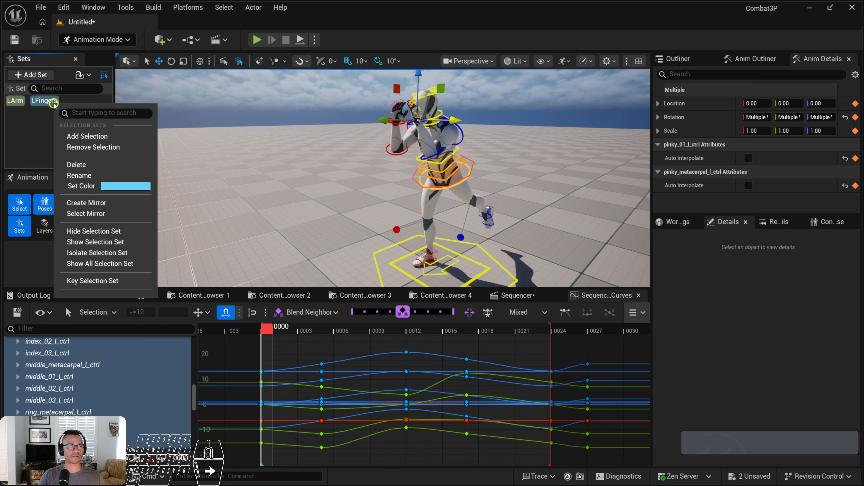
click(89, 203)
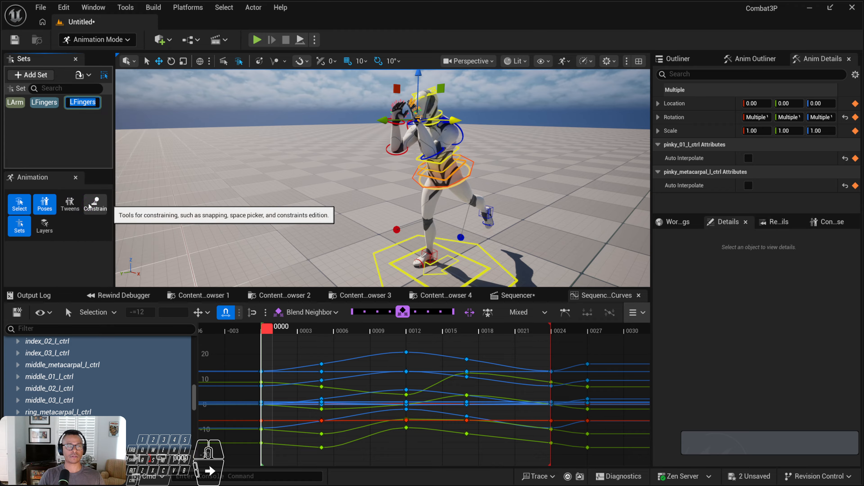
key(Home)
key(Delete)
text(R)
key(Return)
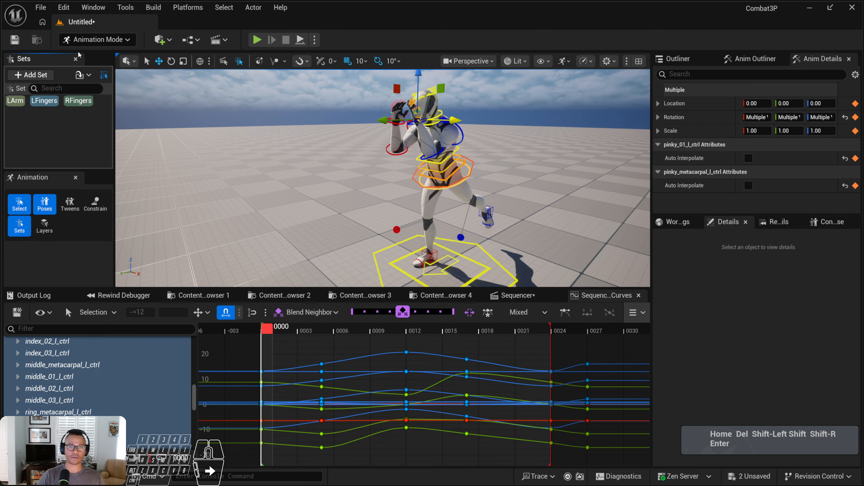
Step: Select the controls of the RFingers set and examine them on the character's right hand
click(70, 103)
alt+drag(272, 170, 323, 168)
alt+drag(122, 136, 131, 137)
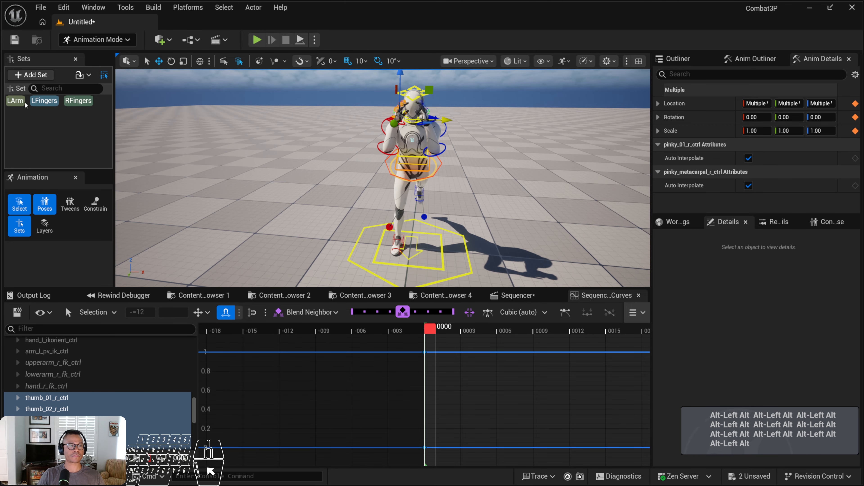
Step: Recall the controls of the LArm set and single out the left clavicle control on the character
click(18, 102)
click(17, 103)
click(17, 103)
mouse_move(446, 117)
alt+mouse_down()
mouse_move(419, 118)
mouse_move(446, 116)
alt+mouse_up()
click(447, 116)
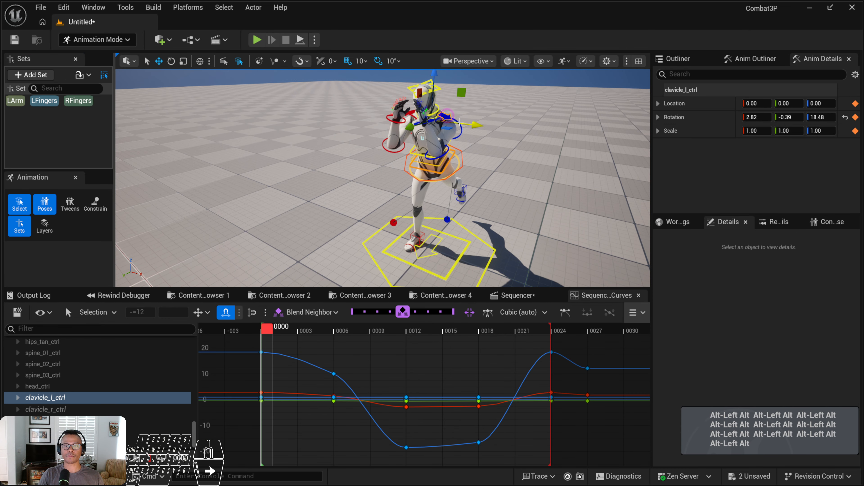
Step: Extend the selection from the left clavicle to the other left arm controls and recall the LArm set
shift+click(462, 137)
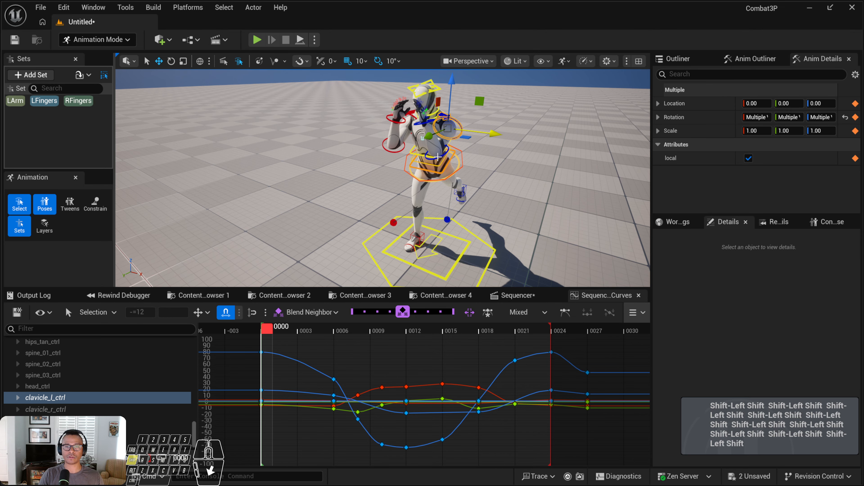
shift+click(441, 159)
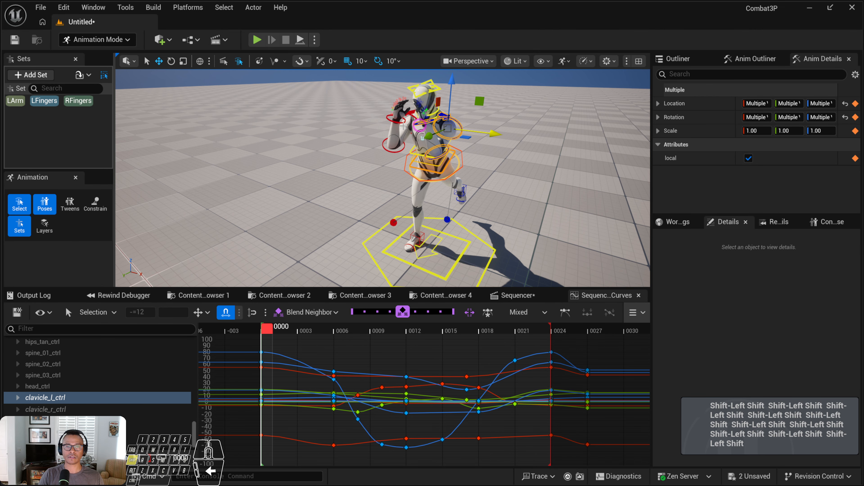
right_click(15, 101)
click(40, 134)
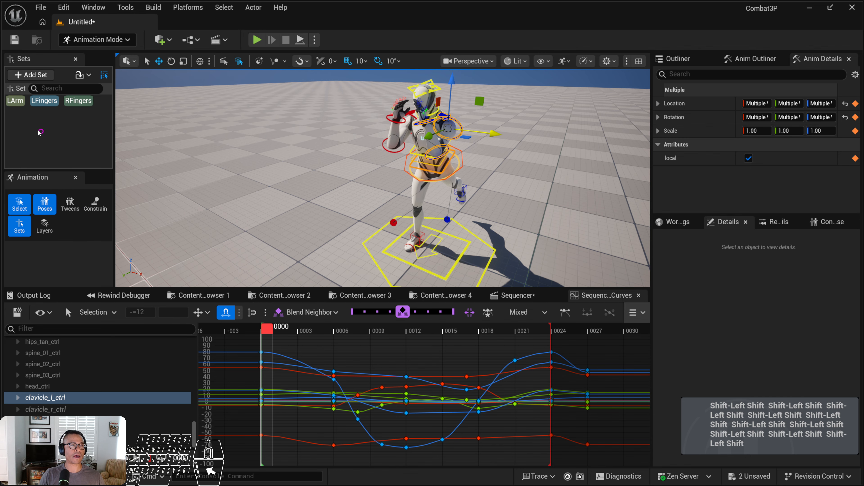
click(19, 103)
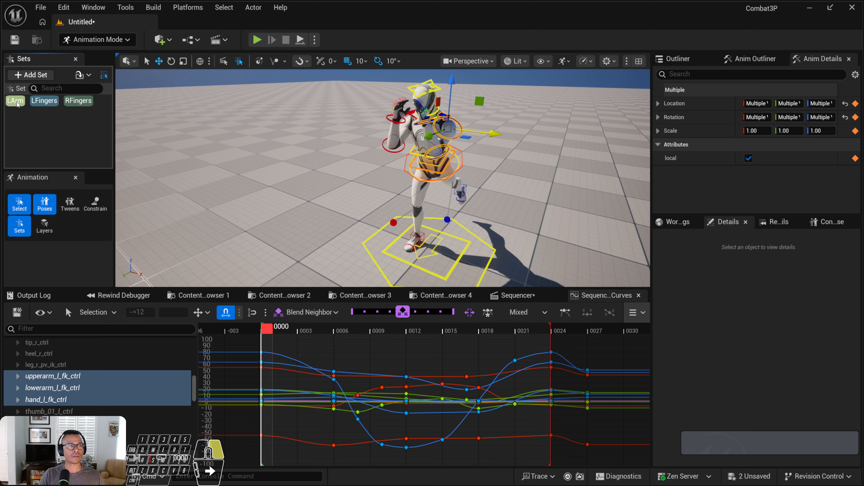
Step: Create a mirrored selection set from the LArm set and name it RArm
right_click(18, 104)
click(34, 198)
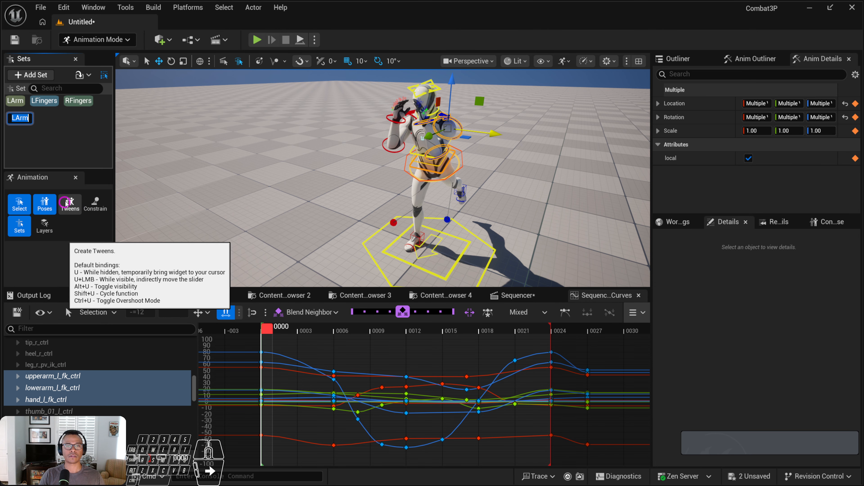
key(Home)
key(Delete)
text(R)
key(Return)
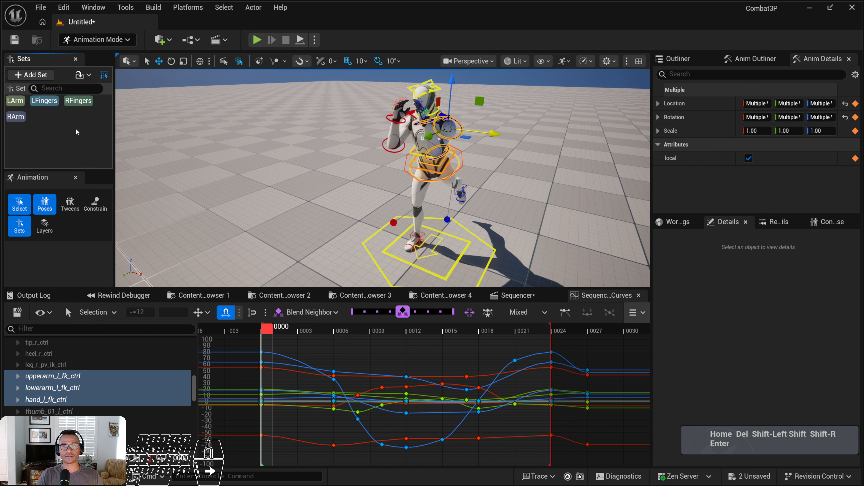
Step: Select the RArm set's controls and delete their curve keys beyond frame 24
click(14, 118)
alt+drag(255, 189, 323, 180)
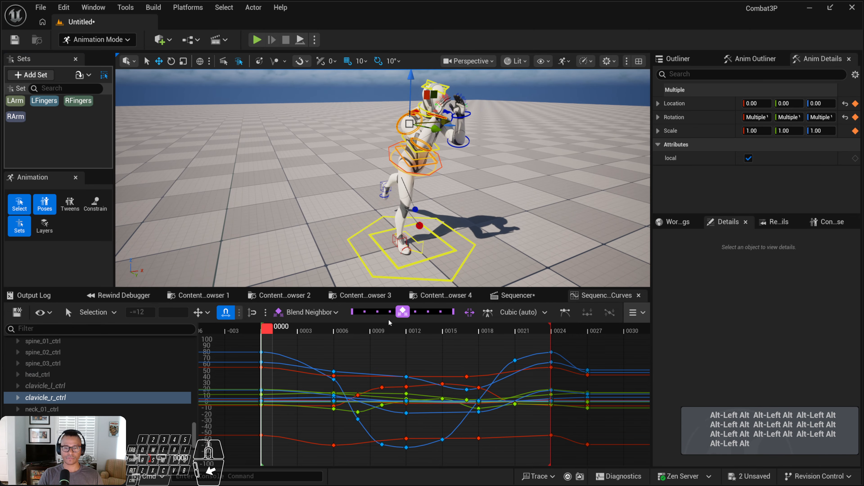
drag(580, 354, 596, 452)
key(Delete)
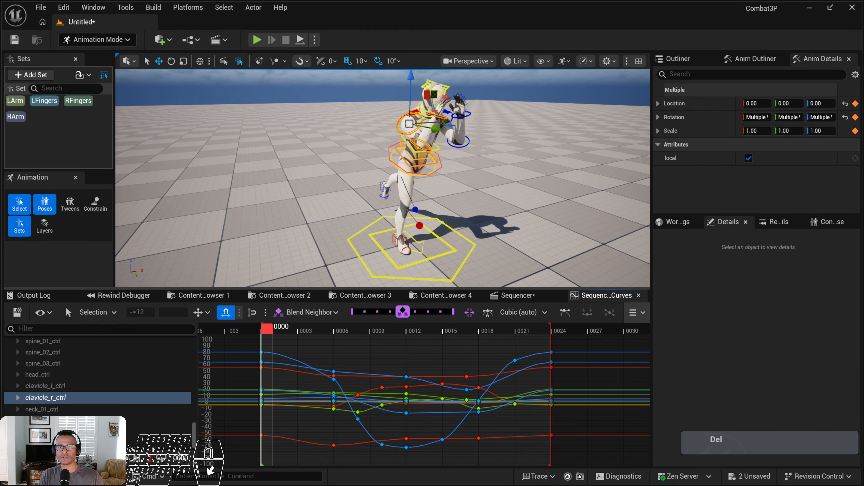
Step: Select the LArm set's controls and delete their curve keys beyond frame 24
alt+drag(272, 187, 218, 187)
click(15, 102)
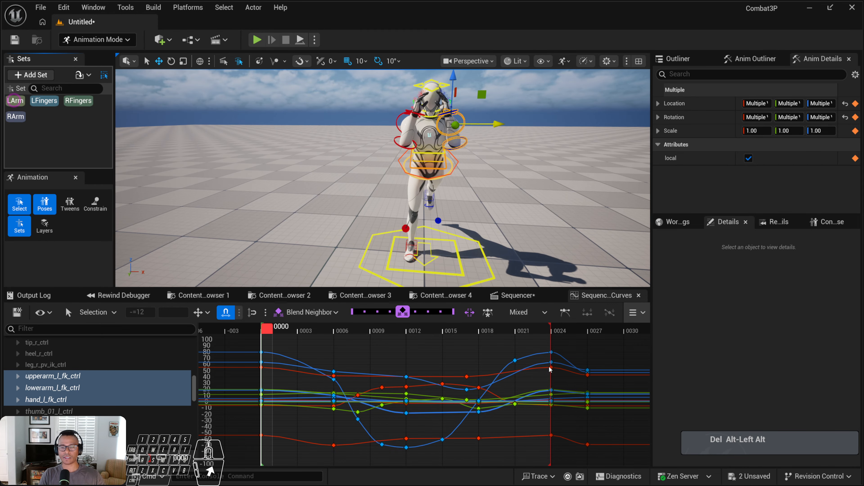
drag(565, 343, 608, 457)
key(Delete)
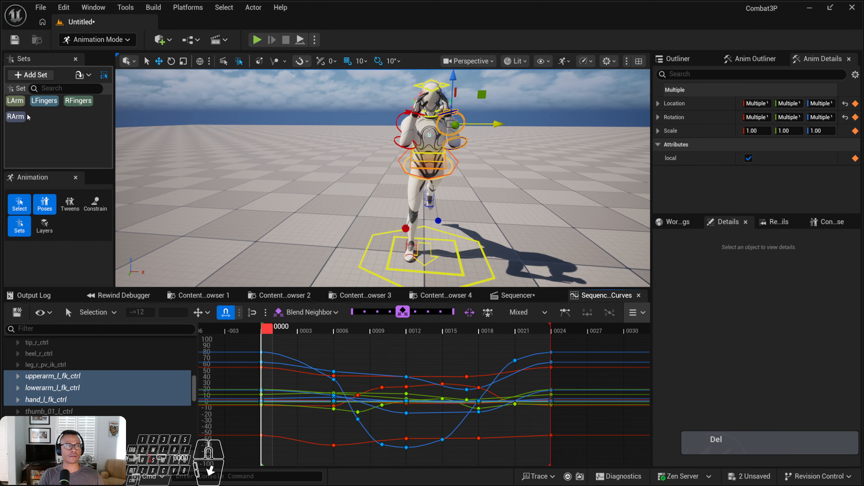
Step: Recall the RArm controls and play the run cycle, examining the arm swing from both sides of the character
click(20, 117)
key(alt+v)
alt+drag(327, 214, 391, 204)
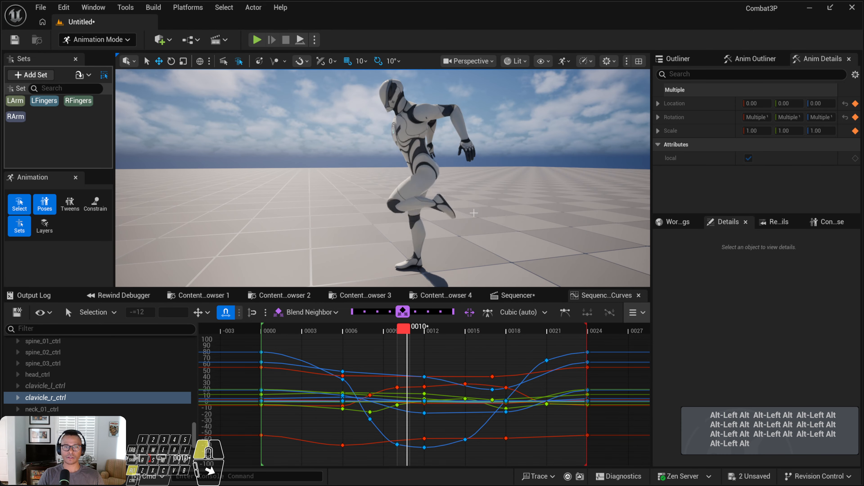
alt+drag(473, 213, 458, 206)
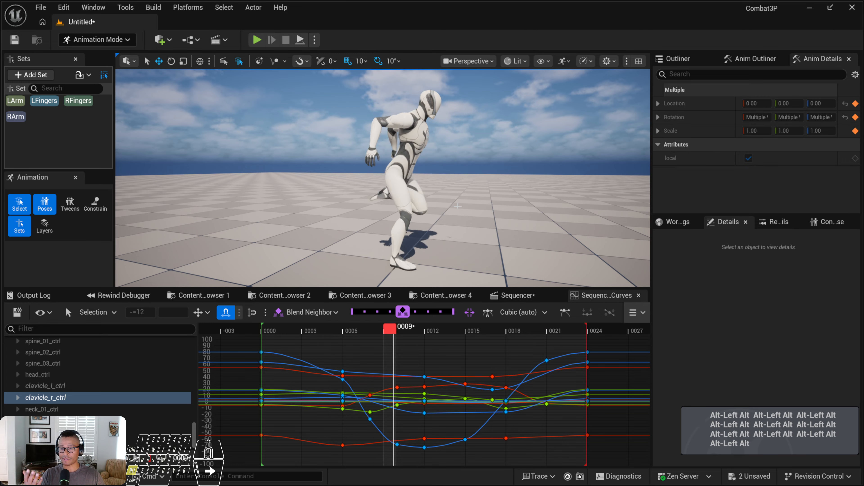
key(alt+v)
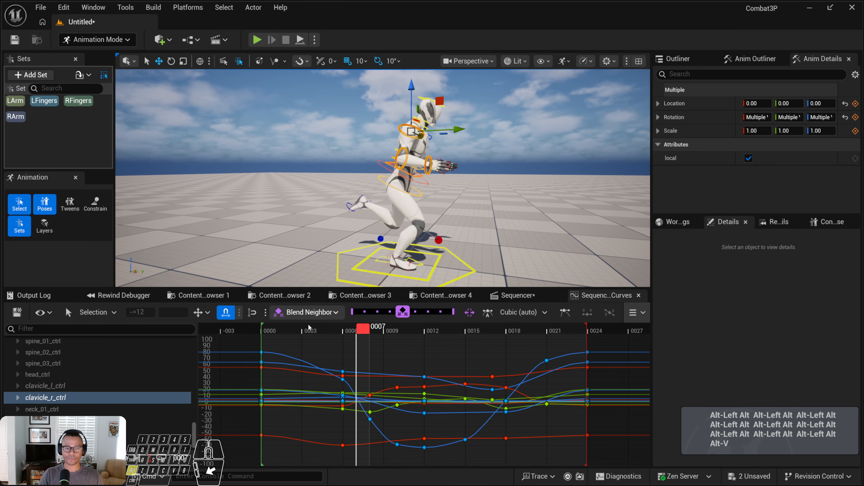
Step: Copy all animation keys of the RArm controls and paste them at frame 24
click(266, 331)
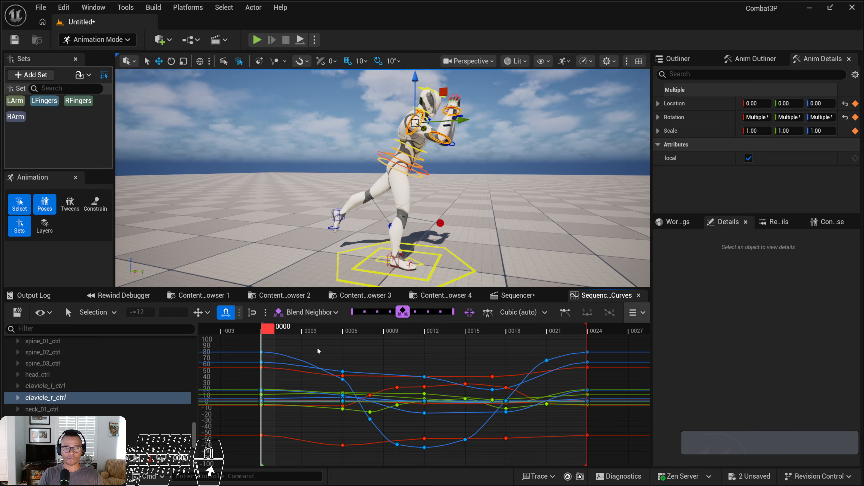
key(ctrl+a)
key(ctrl)
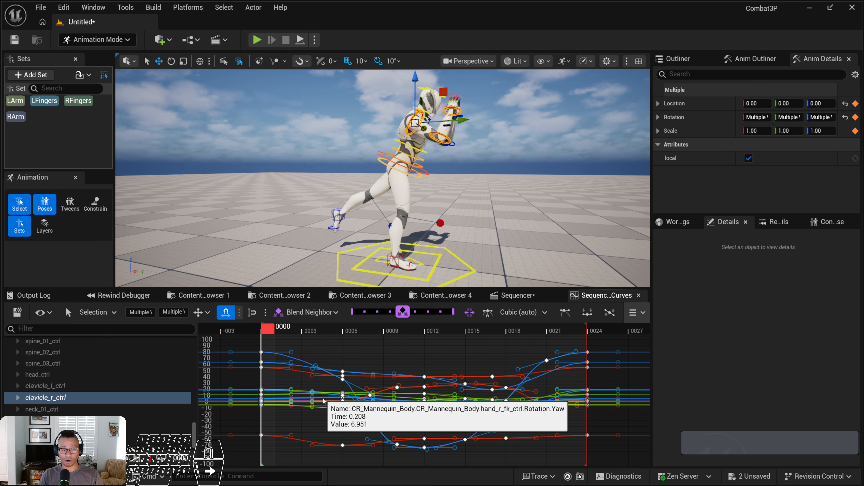
alt+drag(327, 178, 252, 202)
alt+drag(408, 182, 457, 180)
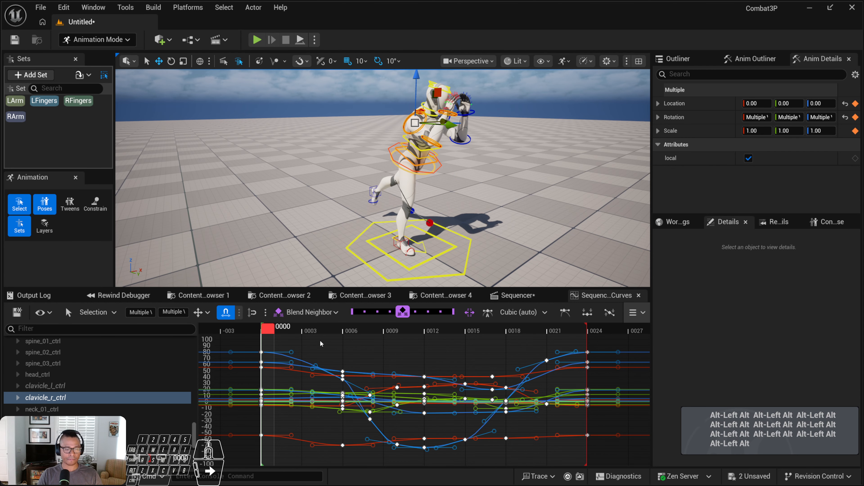
click(432, 123)
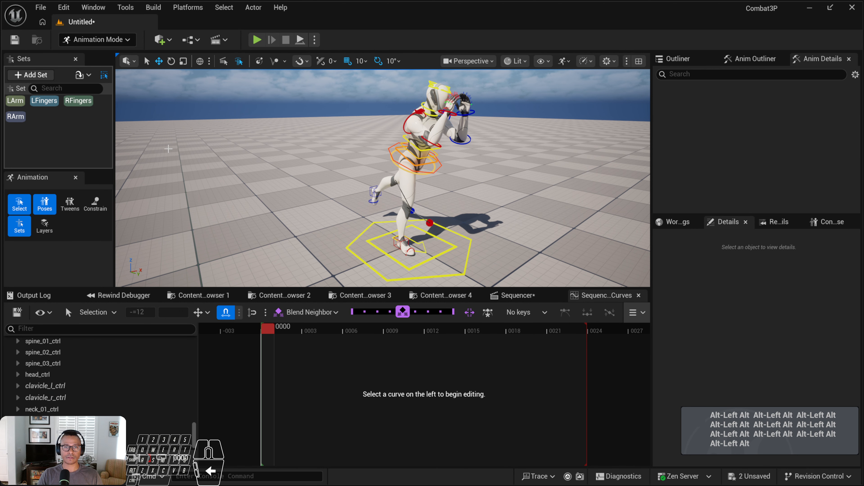
click(16, 116)
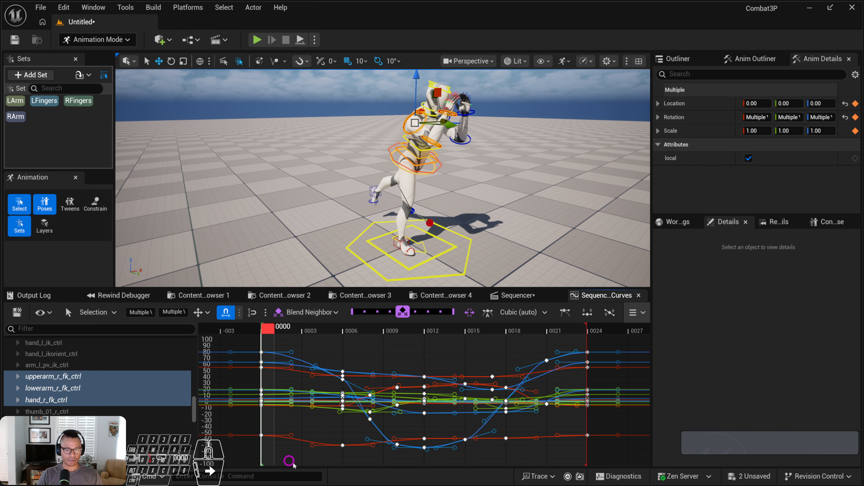
key(ctrl+c)
click(596, 334)
key(ctrl+v)
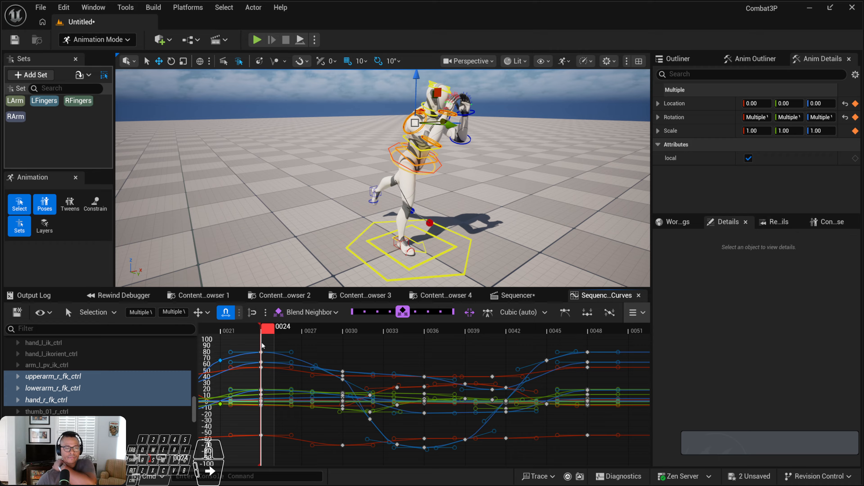
Step: Try to shift only the pasted RArm keys 12 frames earlier
click(138, 313)
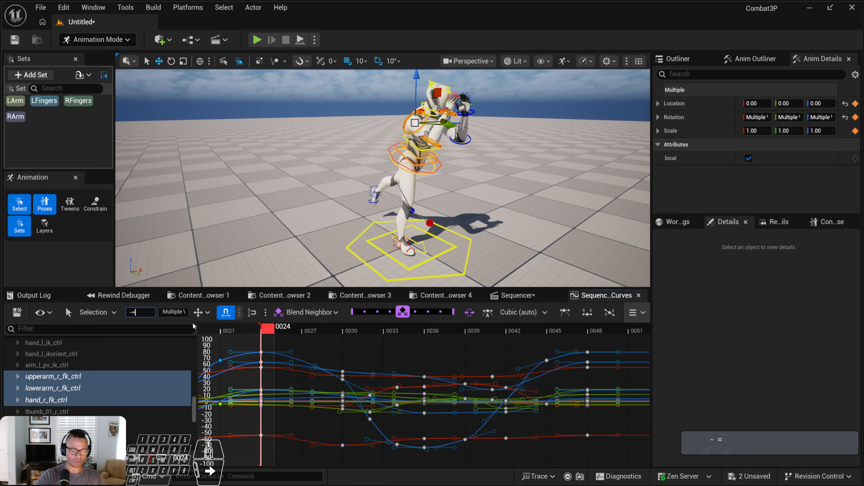
key(Return)
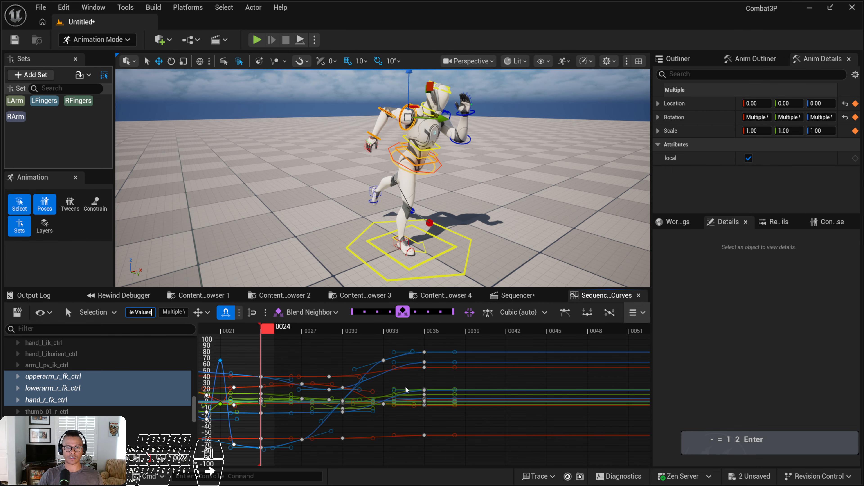
alt+middle_drag(337, 424, 419, 427)
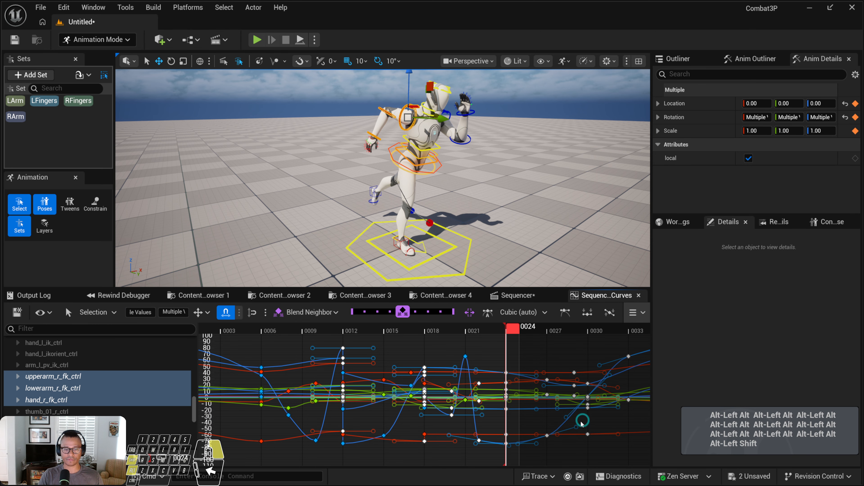
key(ctrl+z)
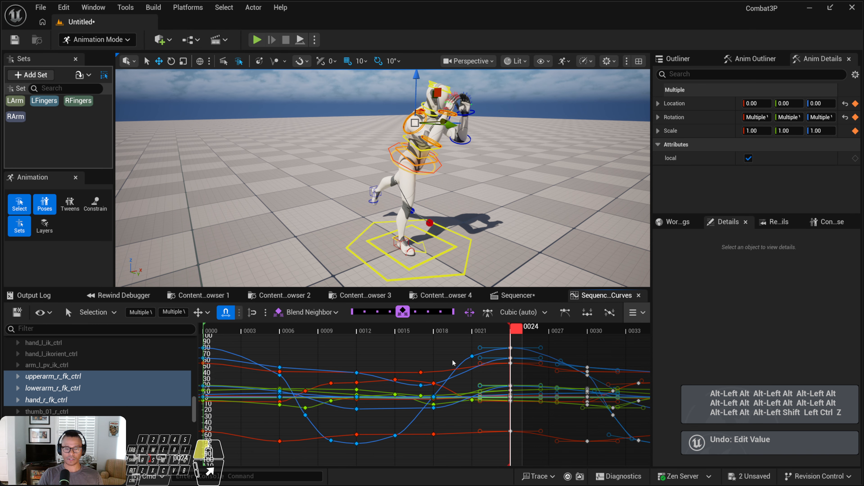
Step: Shift all RArm keys, original and pasted, 12 frames earlier and play the run cycle to check the arm swing
key(ctrl+a)
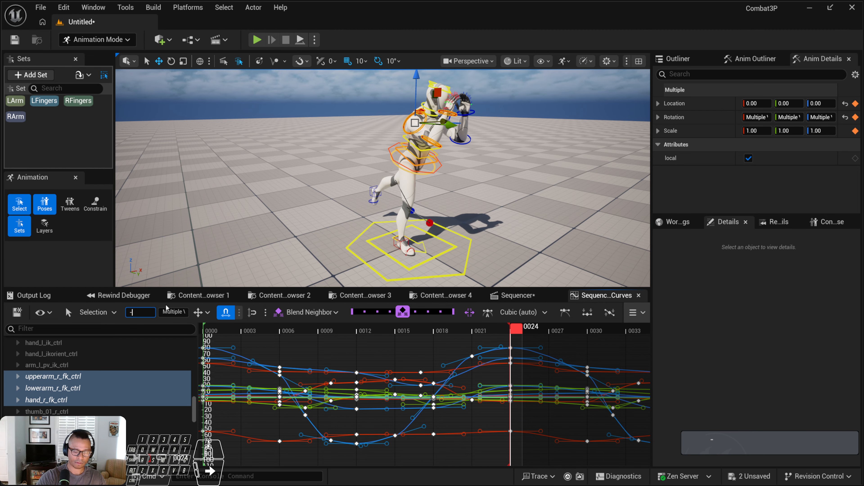
key(Return)
alt+drag(491, 272, 467, 234)
key(alt+v)
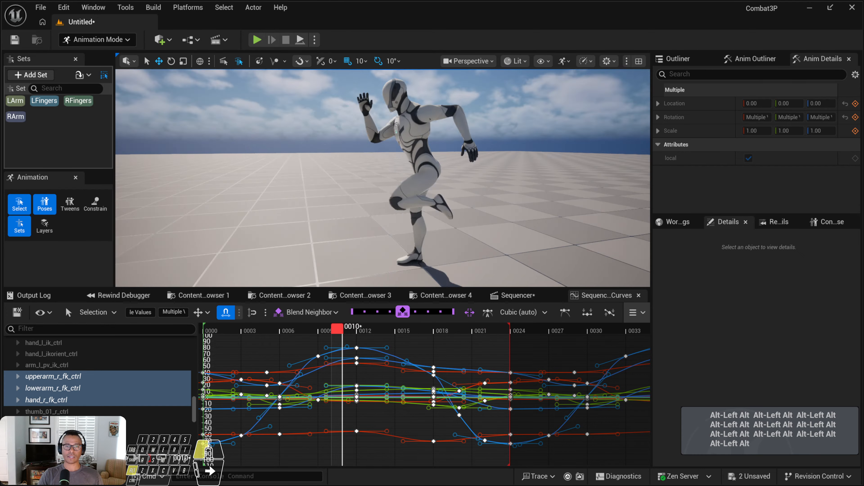
alt+drag(538, 228, 565, 209)
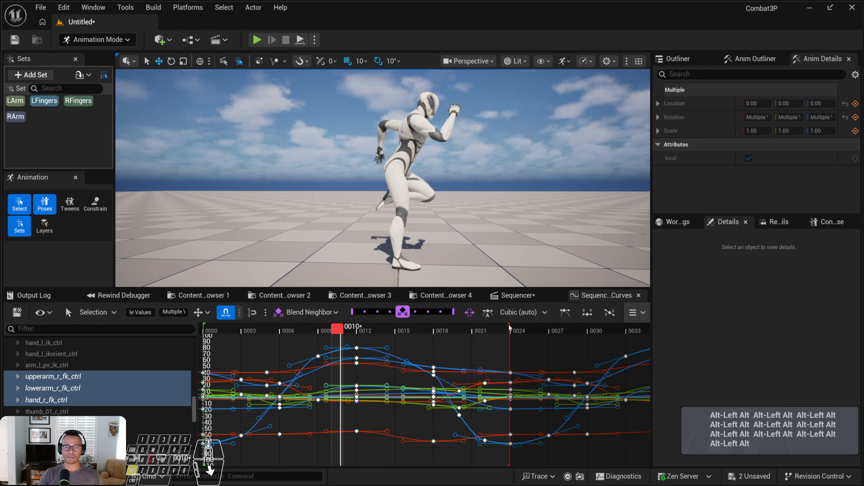
key(alt+v)
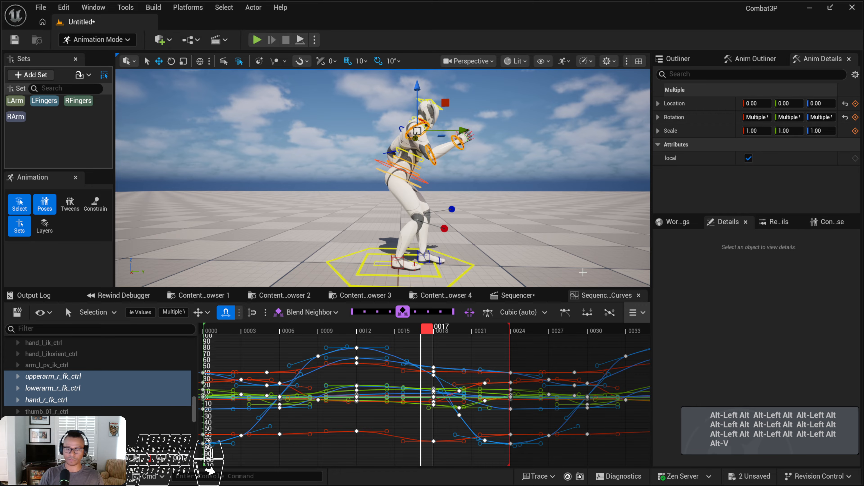
Step: Delete the RArm keys that lie before frame 0 and after frame 24
click(541, 368)
alt+shift+right_drag(576, 356, 508, 365)
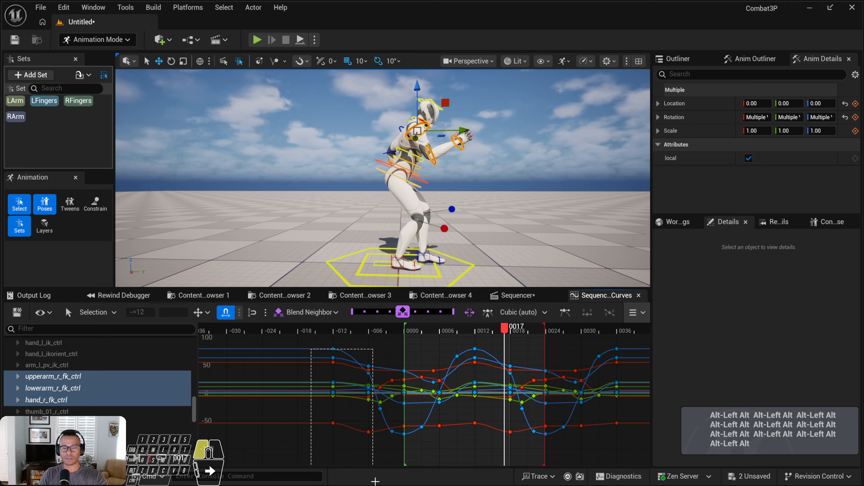
drag(398, 465, 398, 465)
key(Delete)
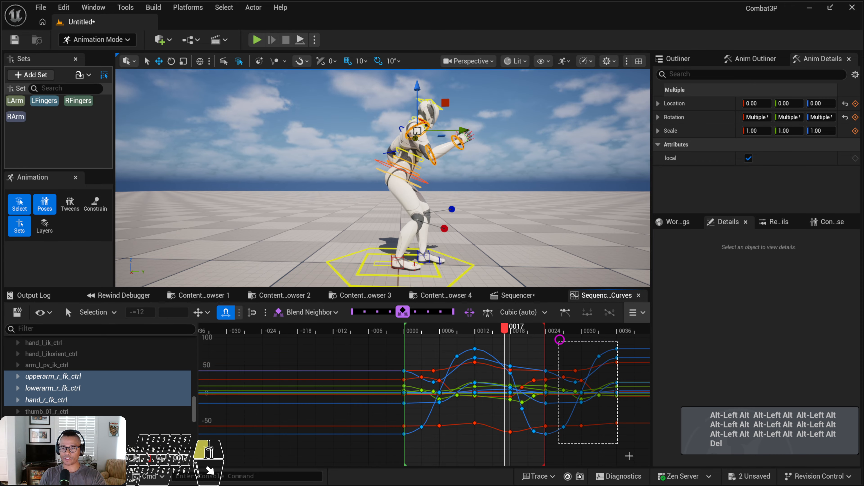
drag(623, 449, 631, 454)
key(Delete)
Step: Play the trimmed run cycle and review the alternating arm motion from the side and front
click(601, 426)
key(alt+v)
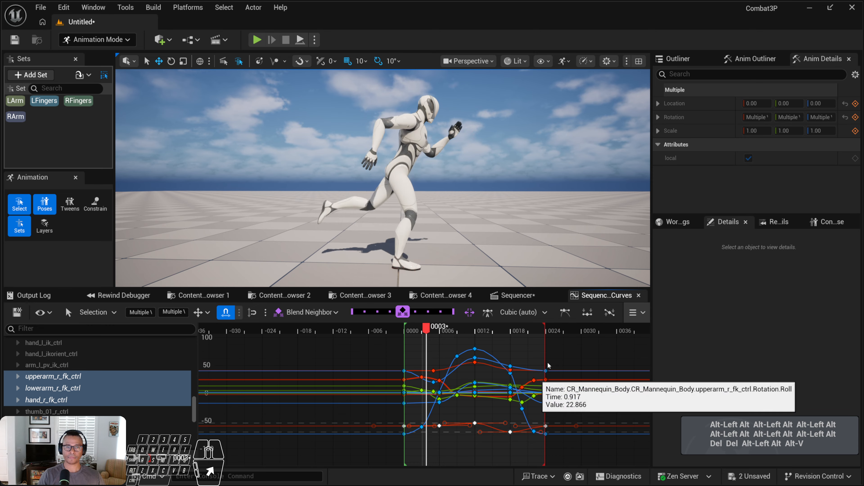
alt+drag(490, 204, 604, 201)
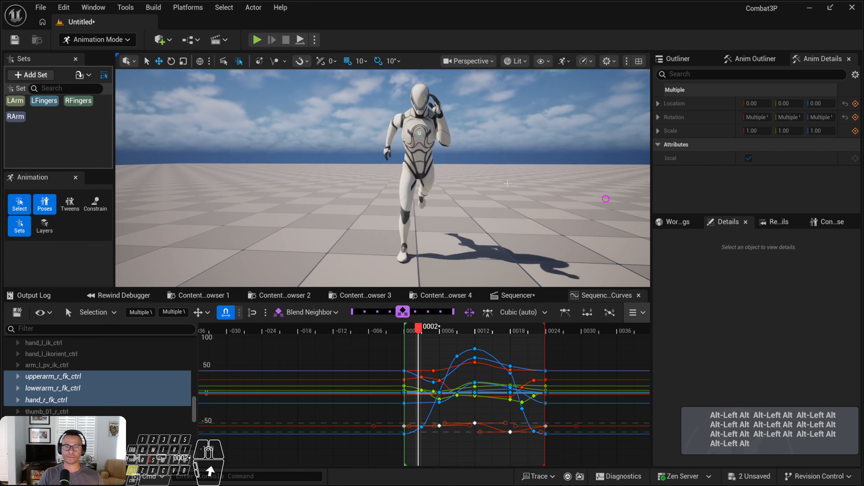
key(alt+v)
Step: Select the index finger controls on the character's left hand
alt+drag(502, 172, 419, 177)
alt+right_drag(419, 178, 543, 279)
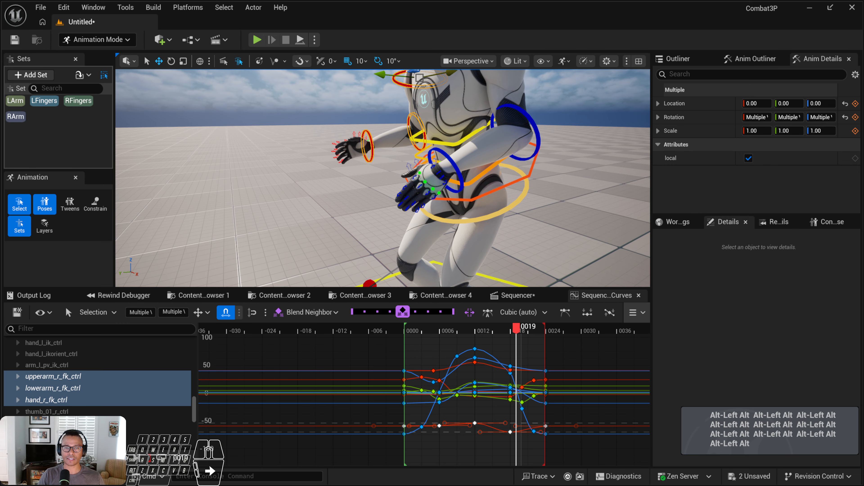
click(414, 177)
alt+drag(415, 177, 404, 153)
alt+right_drag(405, 153, 474, 207)
alt+drag(419, 197, 412, 191)
click(411, 191)
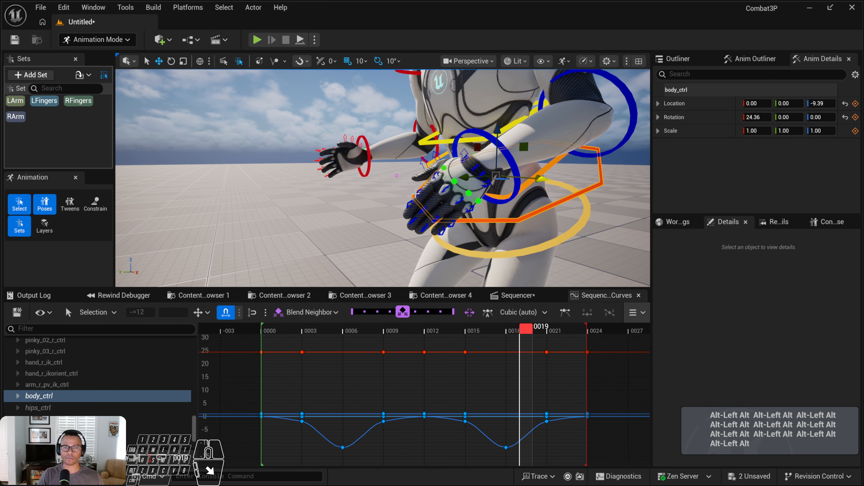
click(442, 183)
click(436, 177)
alt+drag(436, 177, 426, 195)
shift+click(418, 193)
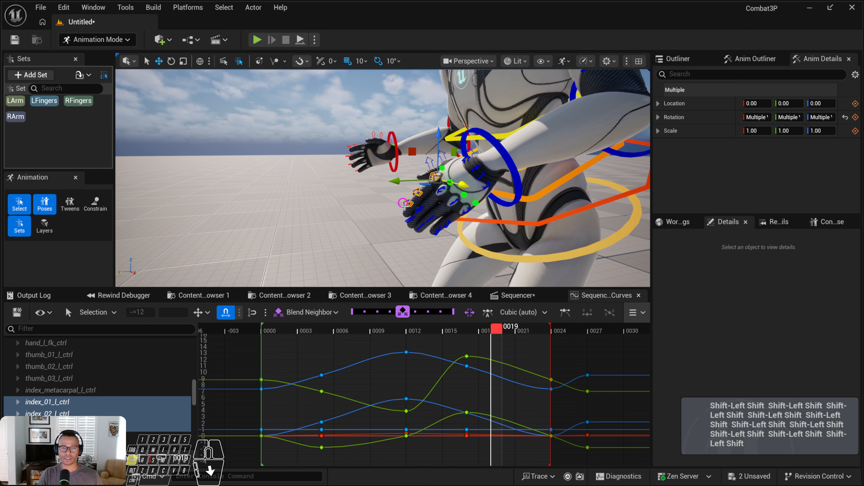
Step: Copy all left index finger keys and paste them onto the right index_01, index_02 and index_03 controls at frame 0
click(294, 395)
key(ctrl+a)
key(ctrl+c)
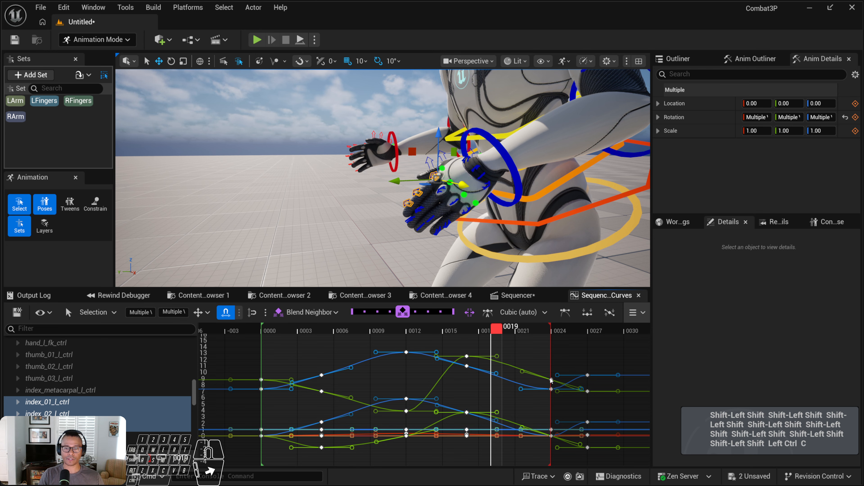
alt+drag(378, 141, 273, 147)
click(206, 136)
shift+click(200, 145)
click(261, 328)
key(ctrl+v)
Step: Play the run cycle and review the right index finger motion from several angles
alt+right_drag(374, 163, 341, 164)
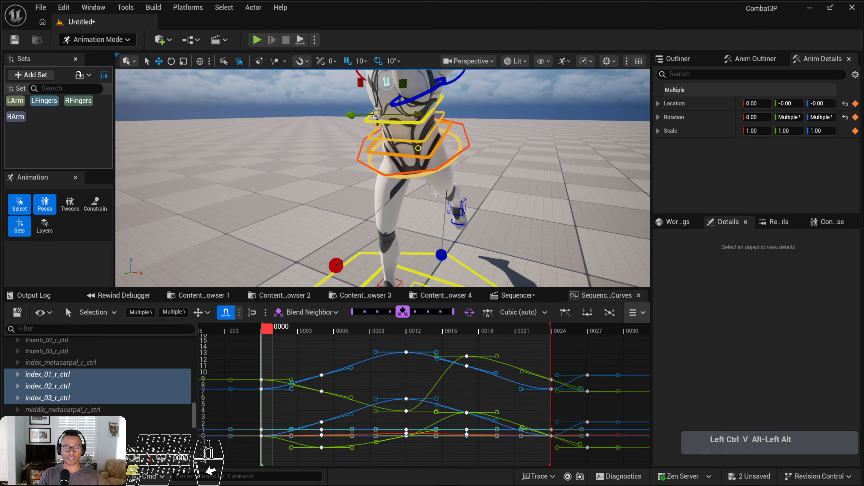
alt+drag(340, 163, 425, 158)
alt+drag(396, 207, 351, 267)
key(alt+v)
key(alt+v)
alt+drag(674, 266, 585, 240)
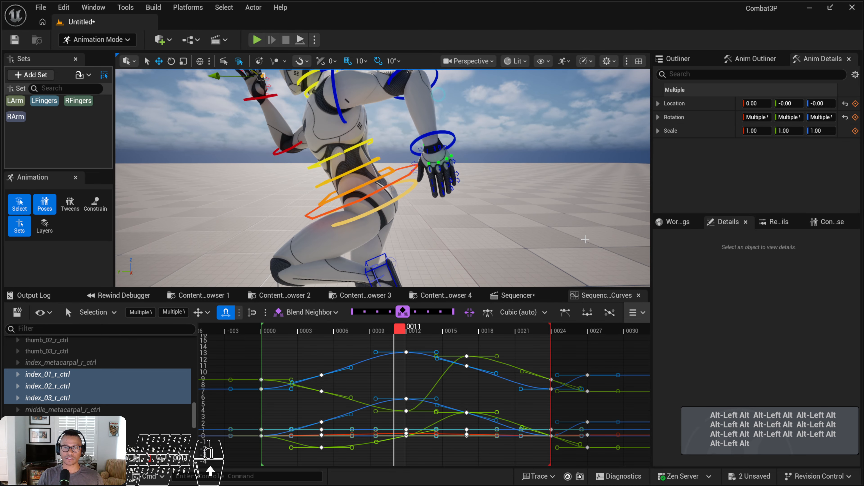
Step: Copy the left middle finger keys and paste them onto the mirrored right middle_01, middle_02 and middle_03 controls at frame 0
click(439, 168)
shift+click(441, 184)
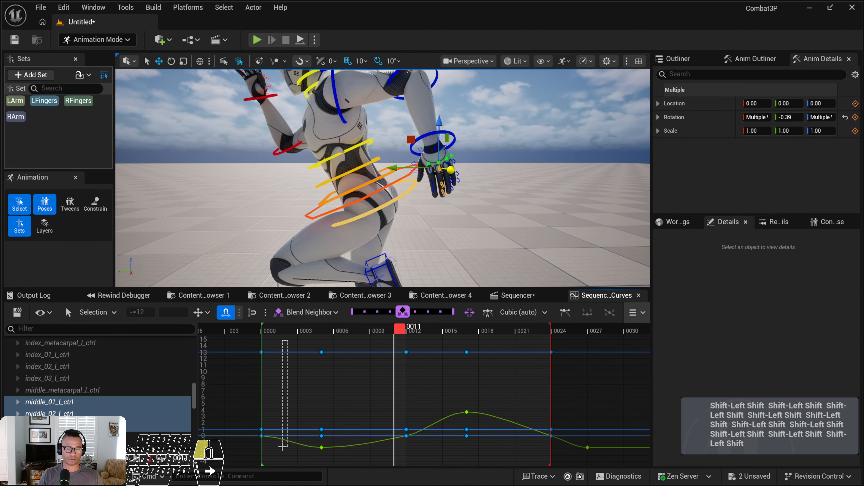
drag(282, 447, 288, 448)
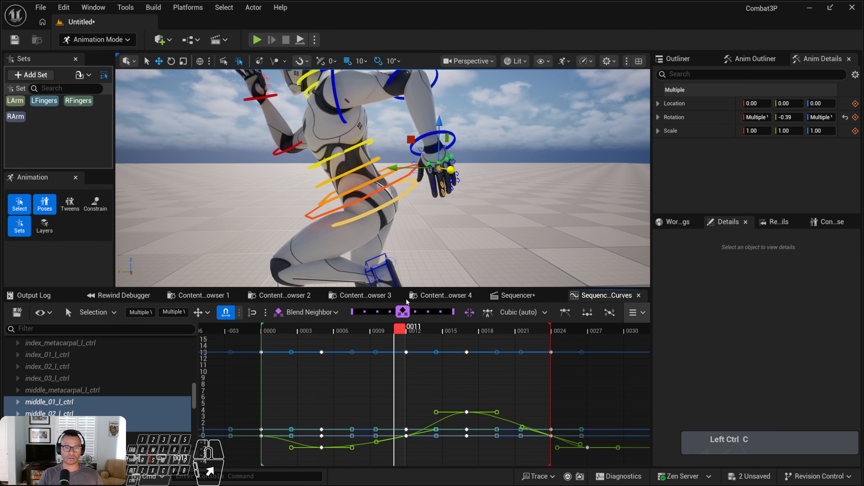
alt+drag(422, 243, 437, 246)
key(ctrl+m)
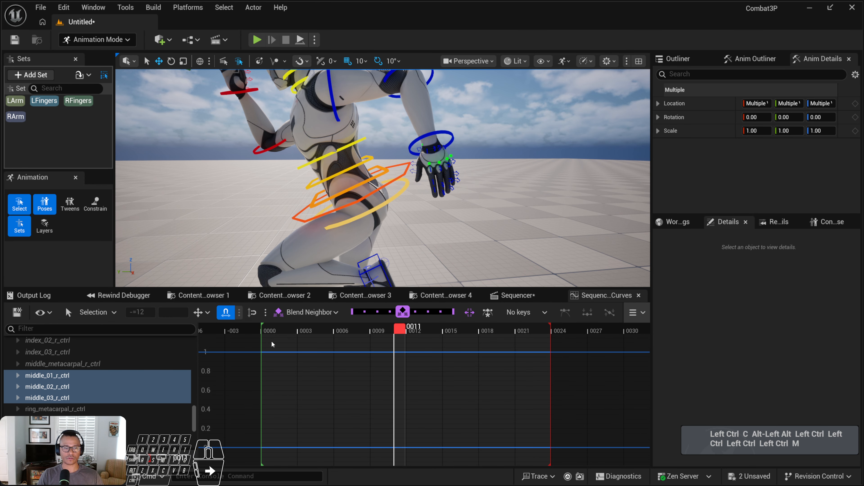
click(266, 331)
key(ctrl+v)
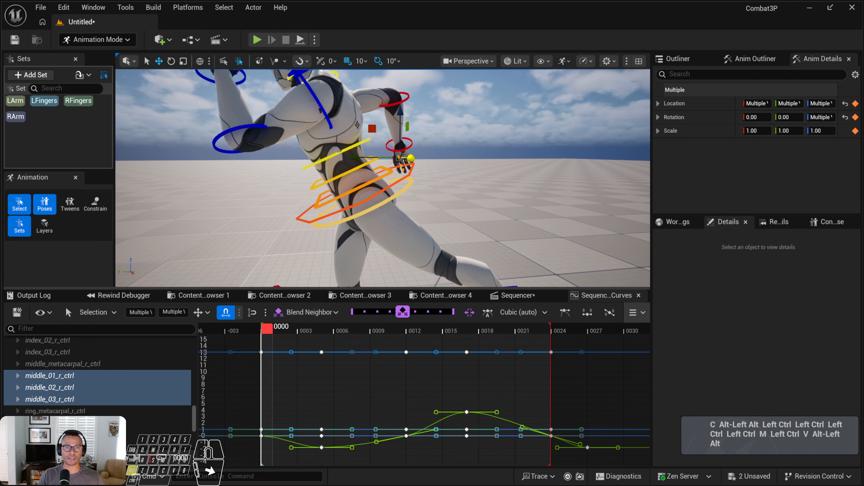
Step: Inspect the right hand up close and play the cycle to check the middle finger motion
key(f)
key(f)
alt+drag(383, 178, 493, 186)
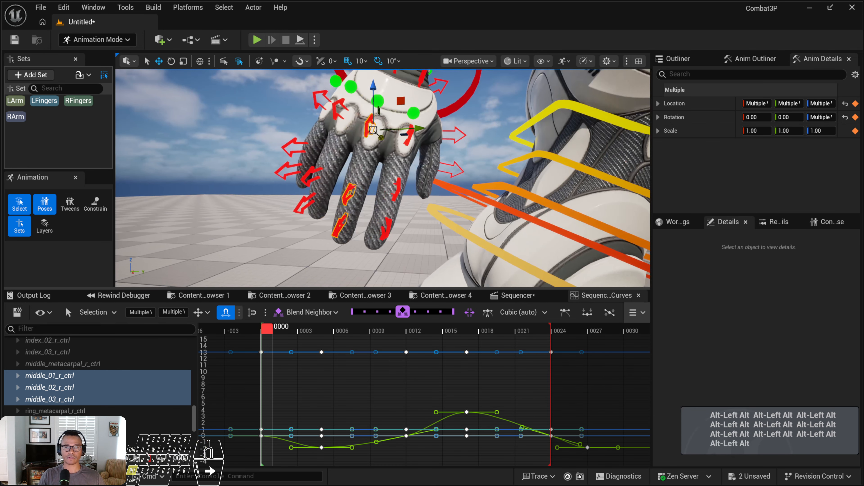
key(alt+v)
key(alt+v)
alt+right_drag(357, 136, 292, 122)
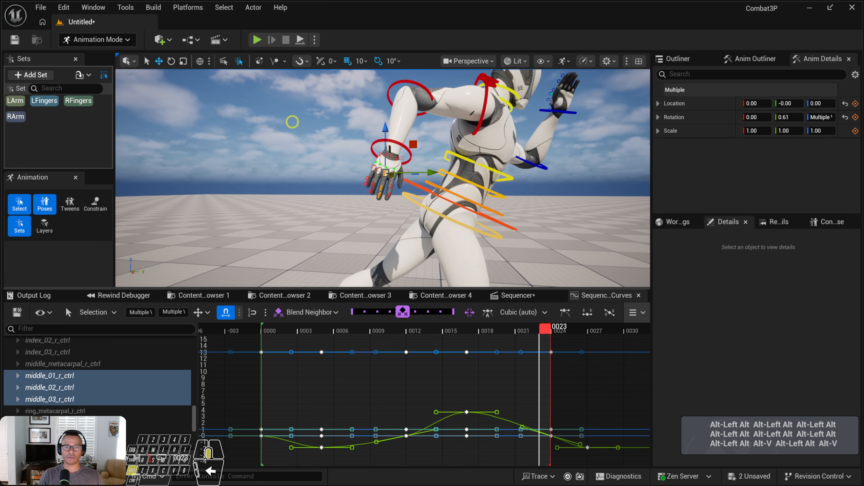
alt+middle_drag(292, 122, 227, 149)
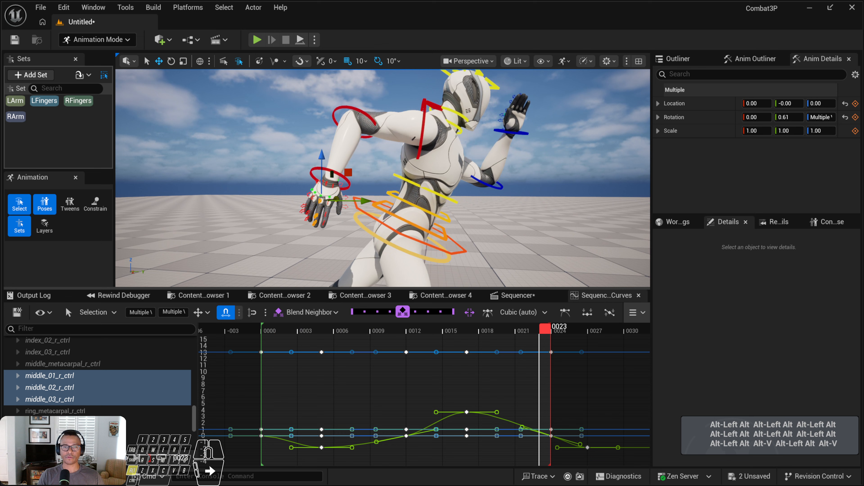
Step: Select the LFingers set and delete its keys beyond frame 24
click(44, 100)
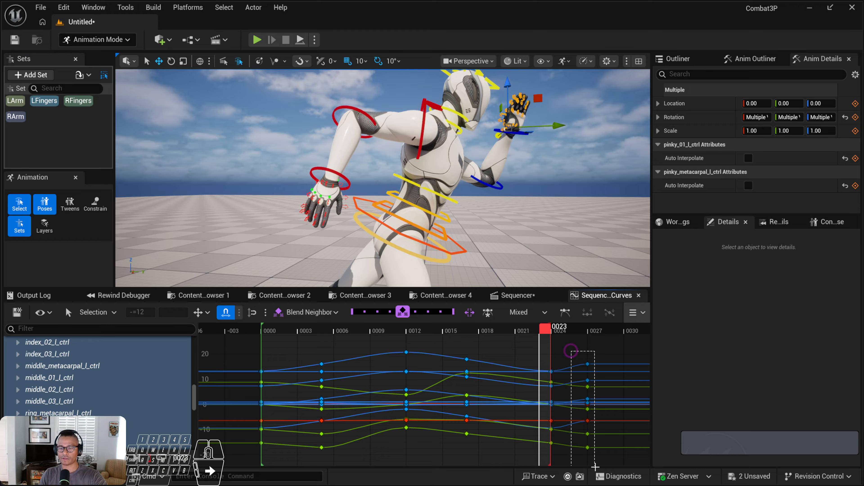
drag(579, 344, 596, 466)
key(Delete)
Step: Mirror the LFingers pose to the right hand at frames 0, 5, 12, 17 and 24
click(268, 330)
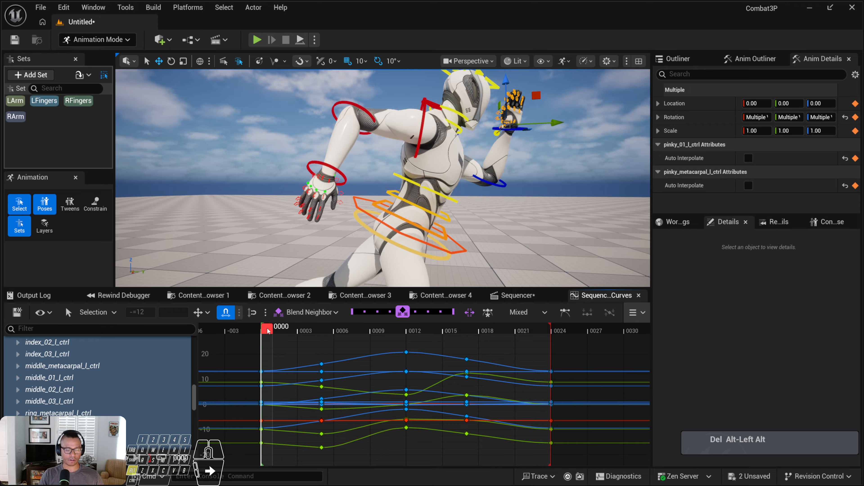
key(alt+m)
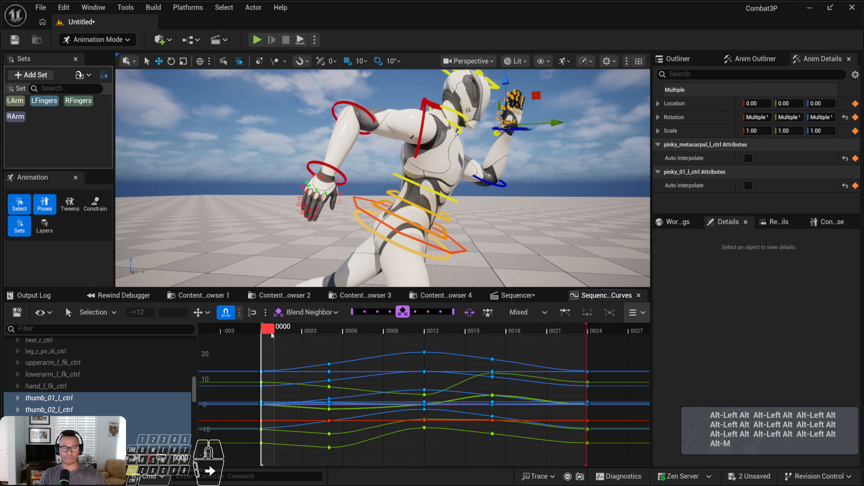
click(339, 332)
key(alt+m)
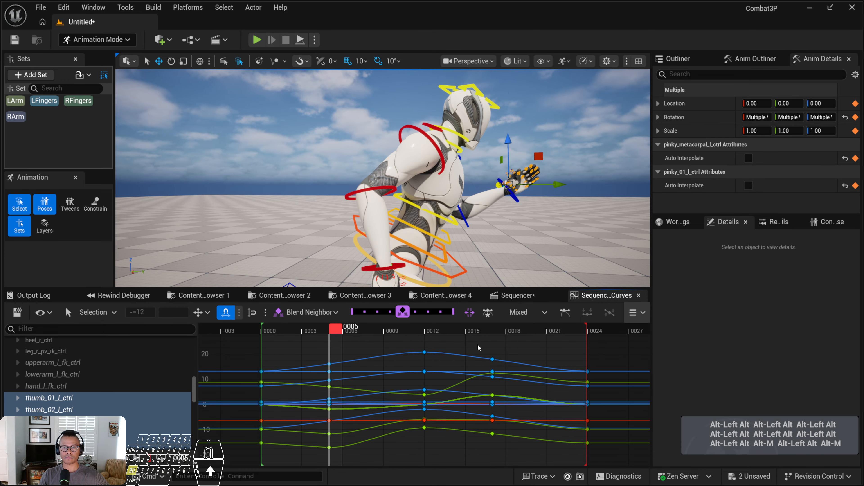
alt+middle_drag(499, 186, 485, 127)
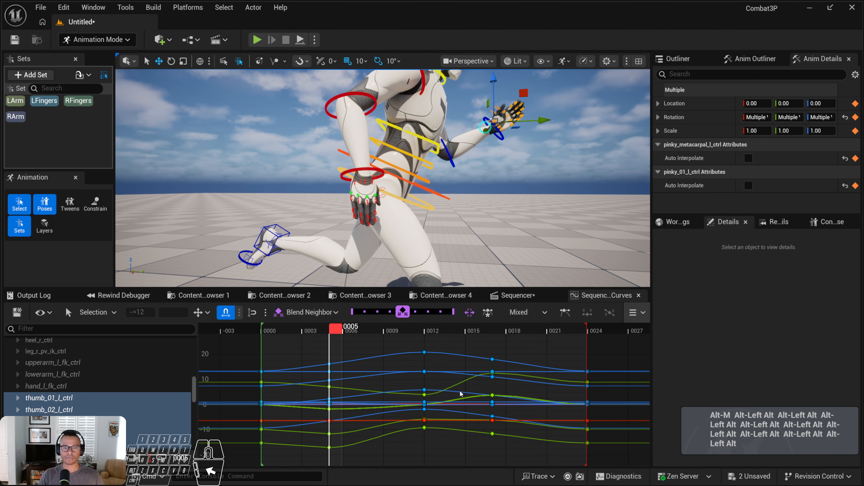
click(427, 331)
key(alt+m)
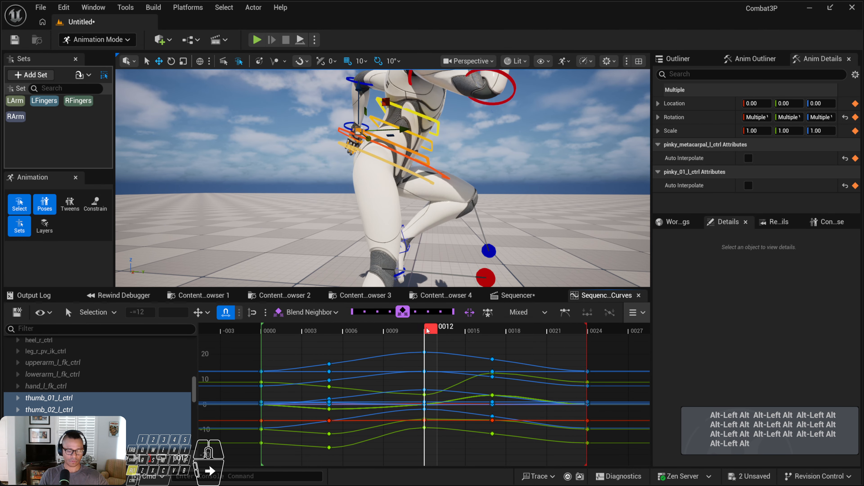
click(500, 332)
key(alt+m)
click(589, 332)
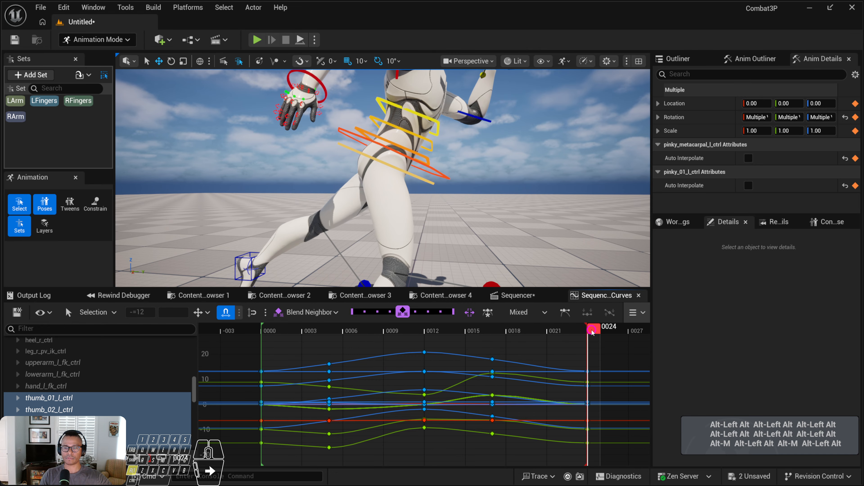
key(alt+m)
Step: Scrub from frame 0 to frame 17 and check the finger poses on both hands
alt+drag(368, 147, 444, 127)
alt+middle_drag(444, 126, 443, 129)
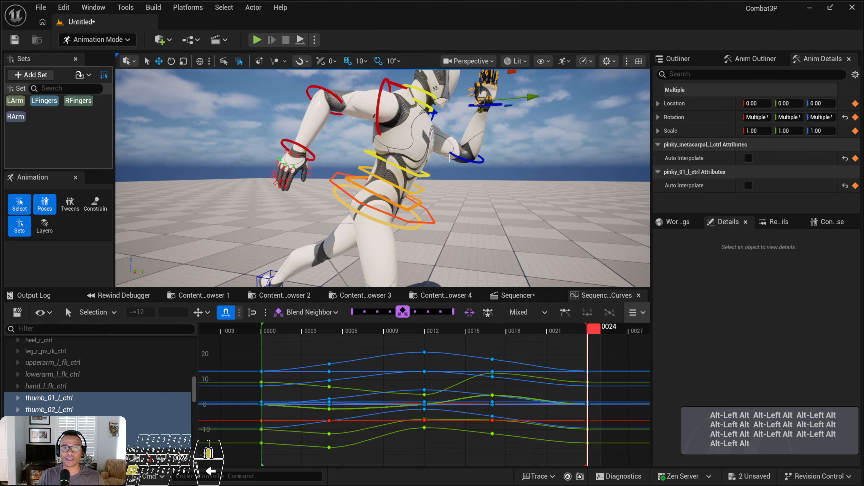
alt+middle_drag(449, 158, 444, 166)
alt+drag(302, 205, 319, 201)
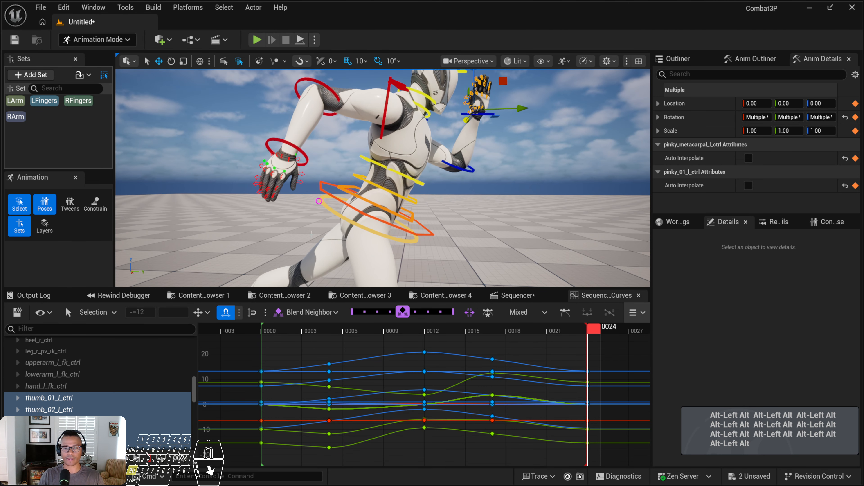
drag(275, 333, 490, 336)
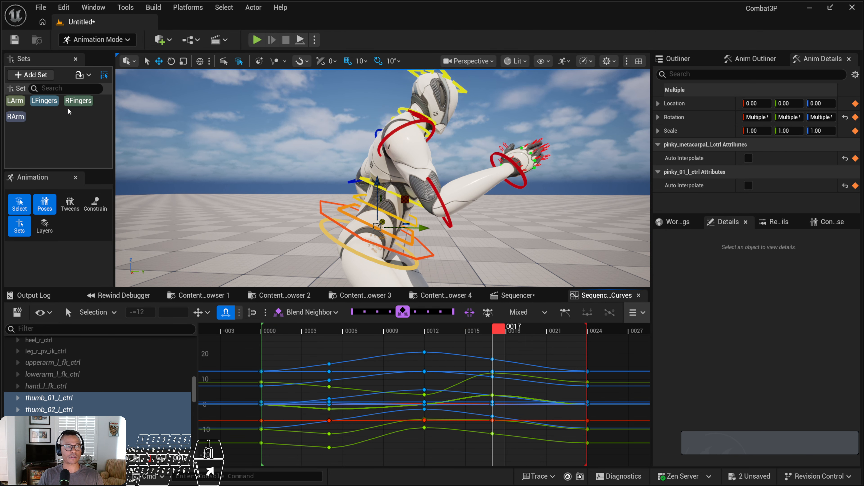
Step: Select the RFingers set and delete its keys beyond frame 24
click(77, 101)
drag(573, 348, 604, 420)
key(Delete)
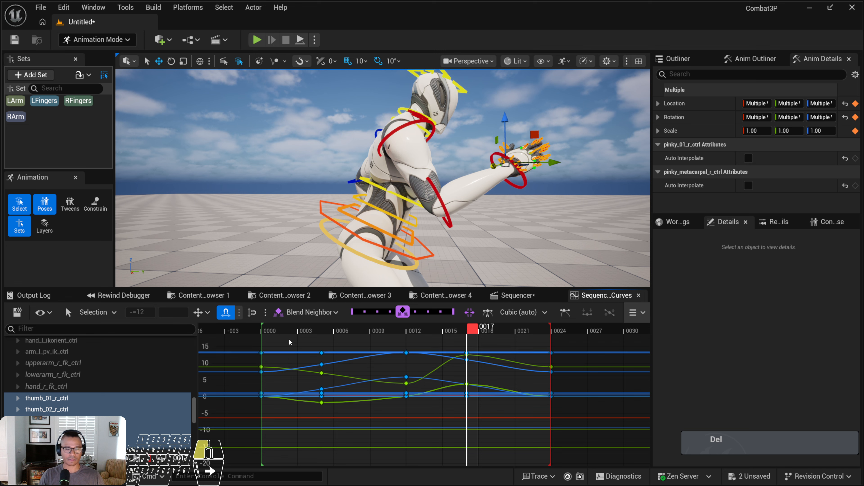
Step: Copy all RFingers keys between frames 0 and 24 and paste them at frame 24
drag(289, 339, 290, 464)
text(-=12)
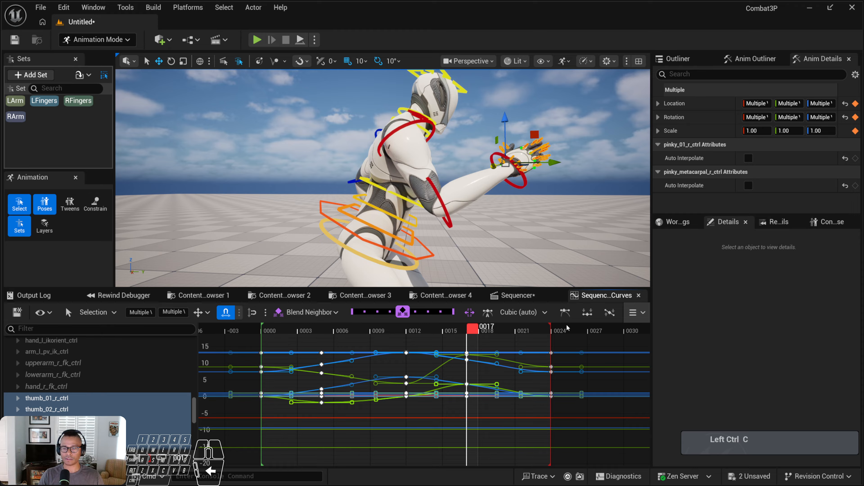
click(550, 329)
key(ctrl+v)
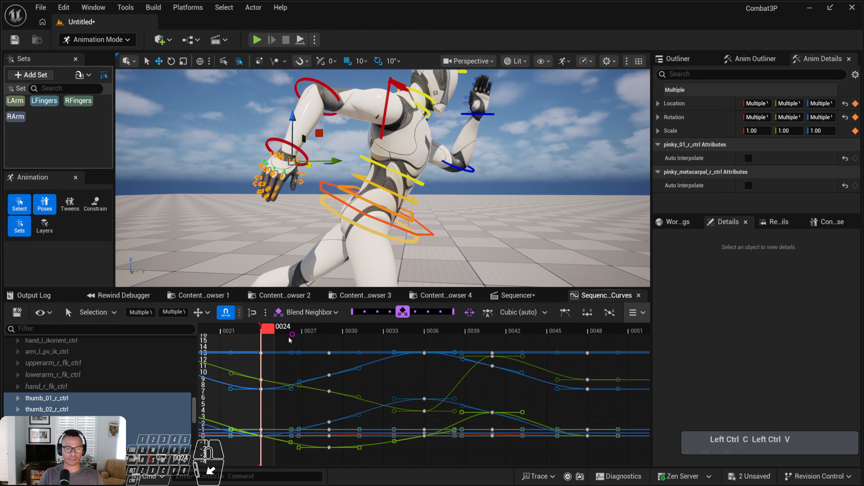
Step: Shift all RFingers keys, original and pasted, 12 frames earlier
click(134, 311)
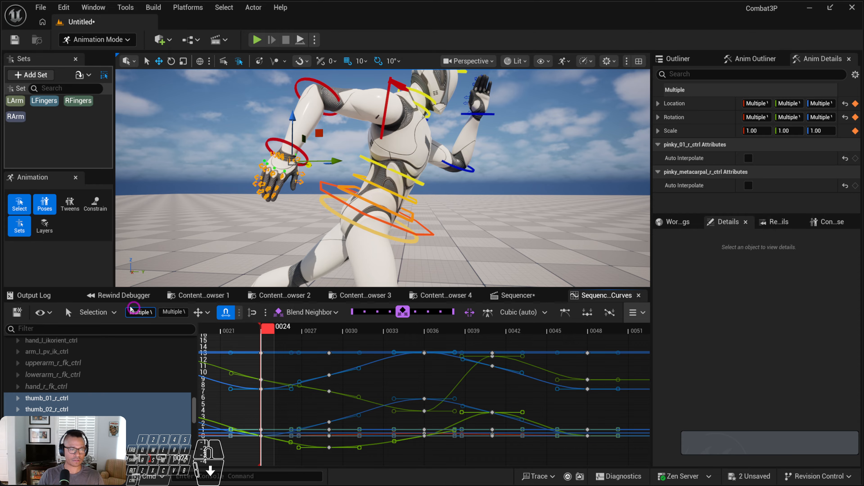
key(ctrl+a)
text(-=)
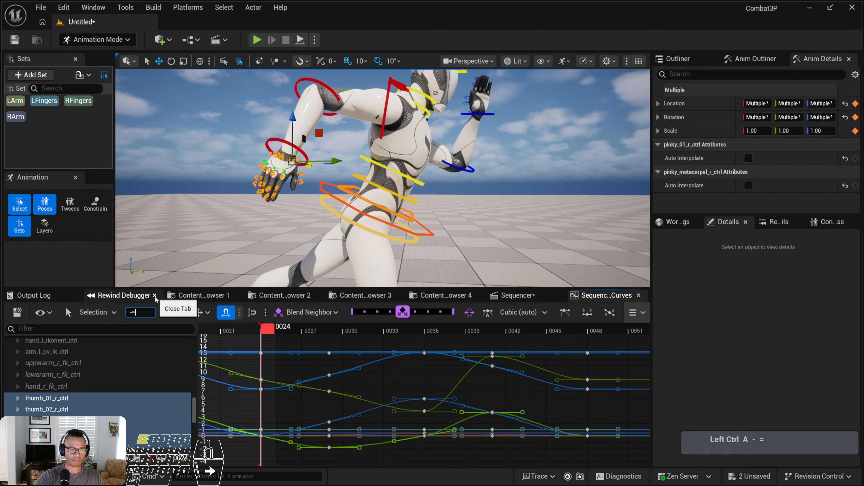
text(12)
key(Return)
click(474, 378)
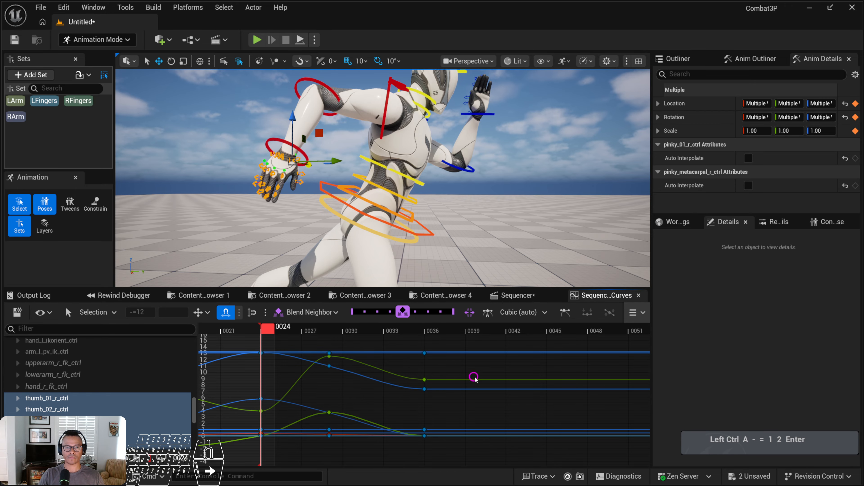
Step: Deselect the finger controls and play the run cycle to review the whole character's motion
alt+right_drag(490, 231, 495, 187)
alt+middle_drag(496, 187, 500, 231)
click(501, 232)
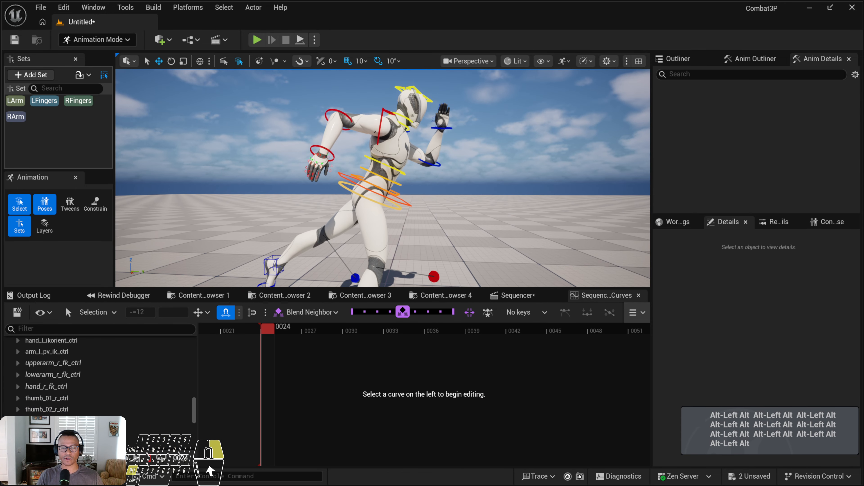
alt+right_drag(501, 241, 504, 202)
key(alt+v)
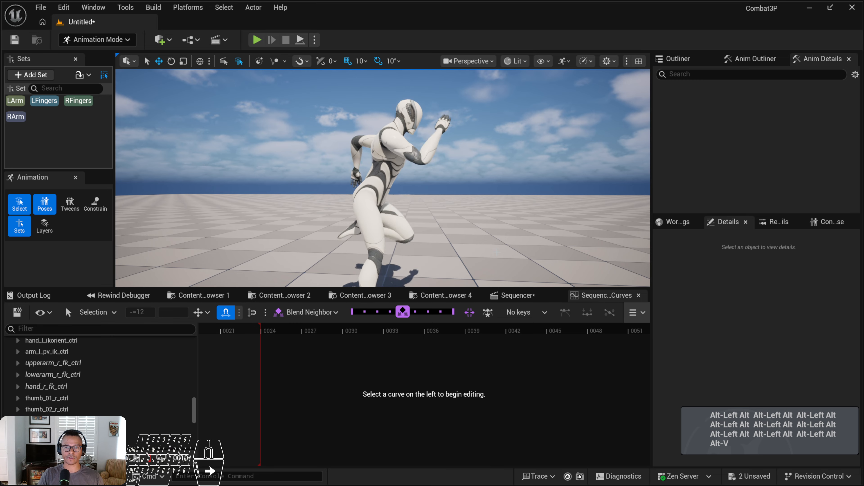
alt+drag(498, 252, 384, 254)
key(alt+v)
Step: Go to frame 0 and select the character's left foot IK control
click(332, 380)
right_drag(267, 379, 377, 388)
right_drag(320, 400, 456, 406)
right_drag(391, 405, 469, 392)
click(265, 331)
alt+drag(363, 218, 341, 211)
alt+middle_drag(340, 211, 340, 201)
alt+middle_drag(314, 243, 315, 237)
alt+drag(315, 243, 391, 225)
click(269, 254)
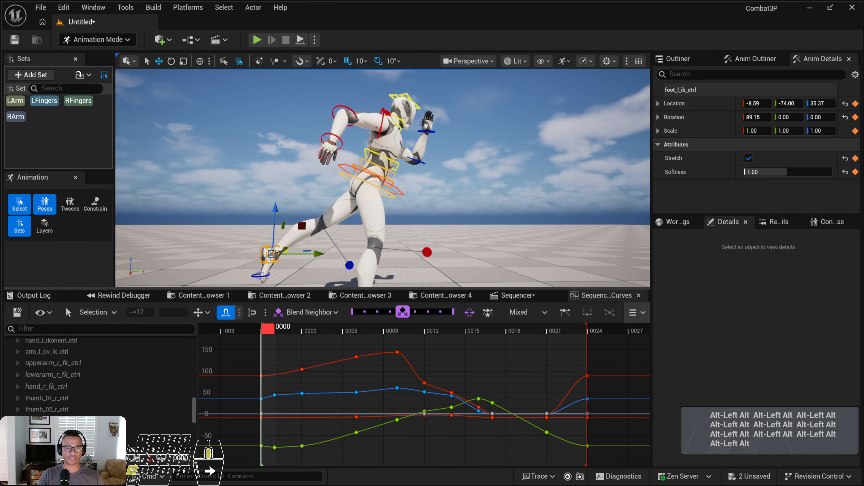
Step: Go to frame 12 and examine the run pose from both sides with the foot controls selected
click(426, 333)
alt+drag(384, 225, 361, 228)
alt+drag(398, 253, 457, 279)
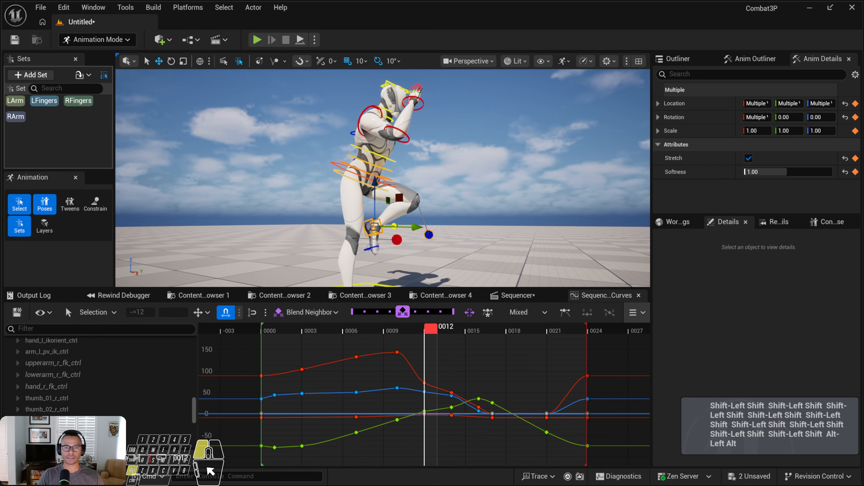
alt+drag(477, 246, 304, 245)
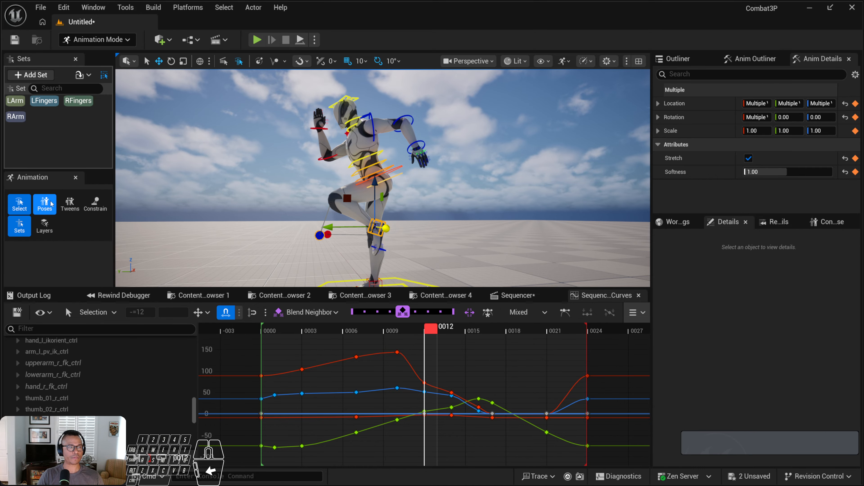
Step: Open the Control Rig Pose tool and dock it beside the viewport
click(44, 208)
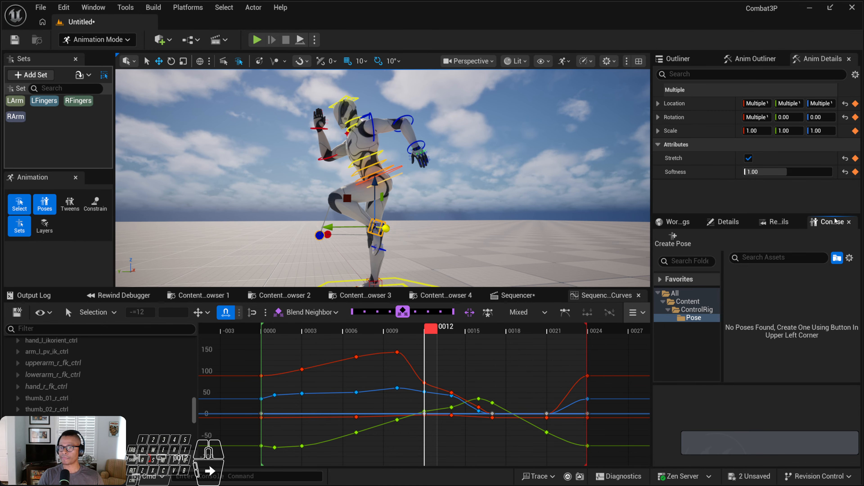
drag(826, 223, 586, 94)
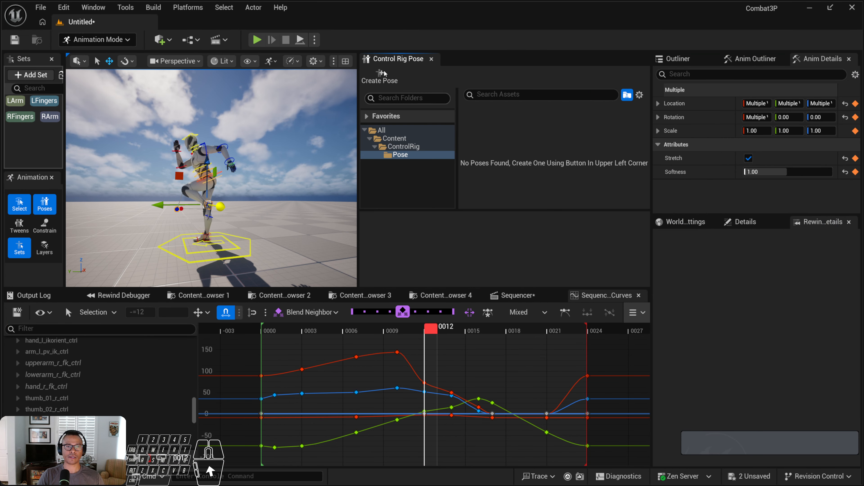
Step: Create a pose asset named CoolNewPose from the selected foot and leg controls at frame 12
click(380, 76)
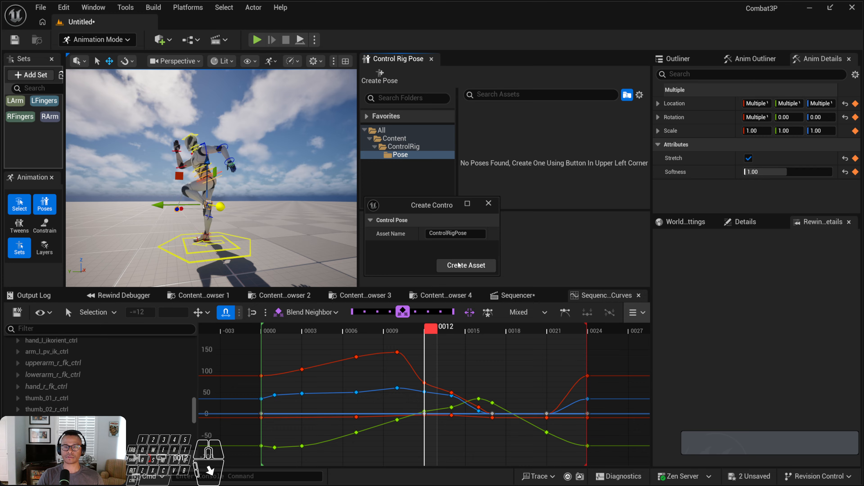
click(459, 266)
click(474, 234)
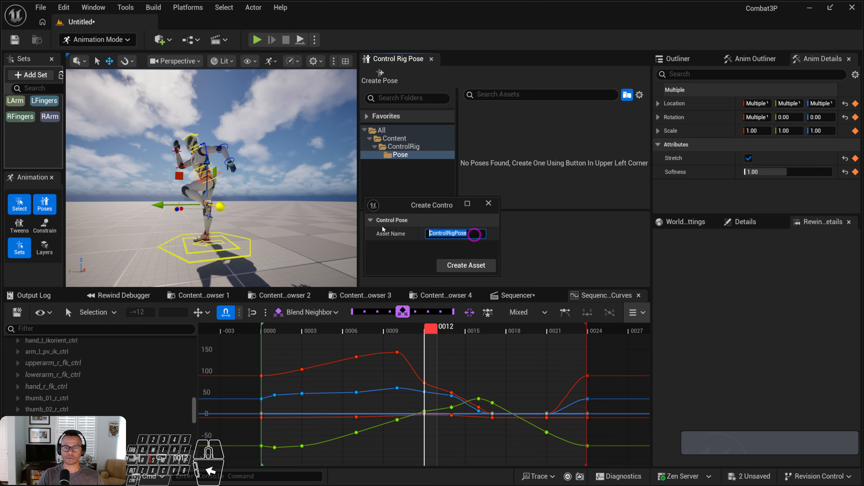
text(Cool)
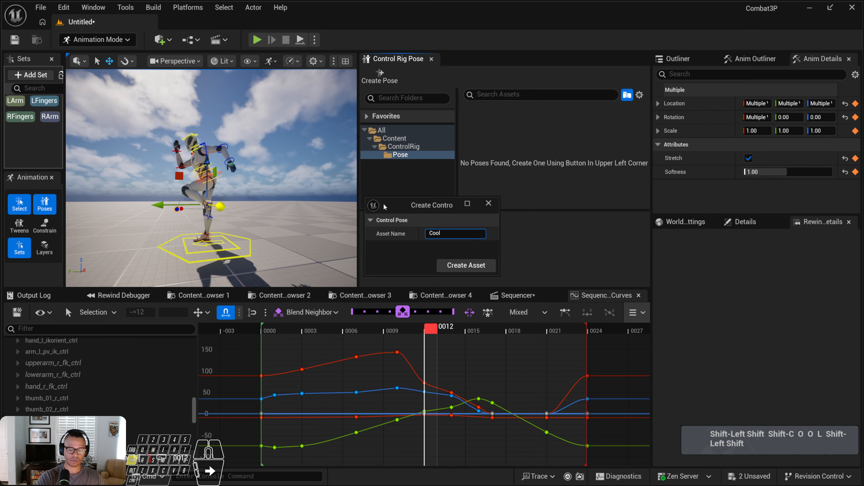
text(New)
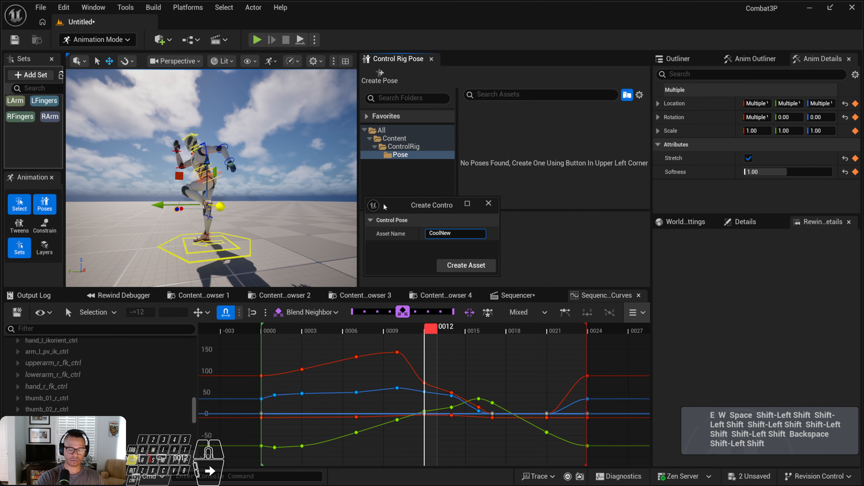
text(Ppo=)
key(BackSpace)
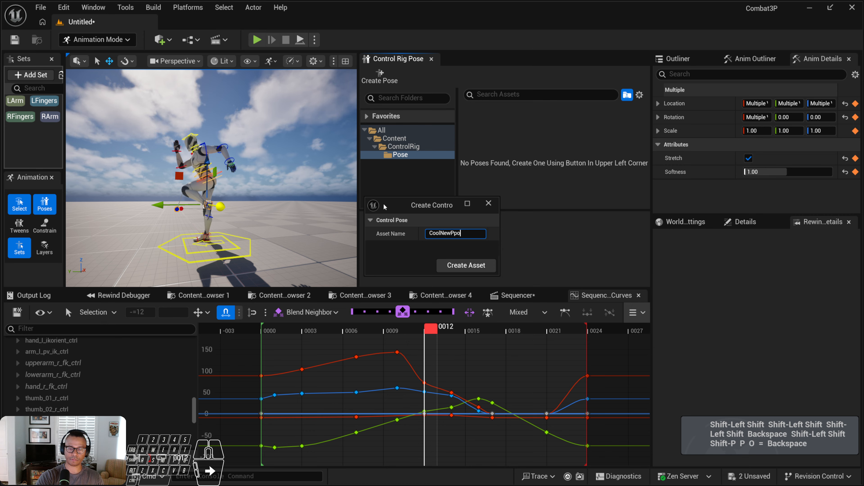
key(BackSpace)
key(BackSpace)
text(ose)
key(Return)
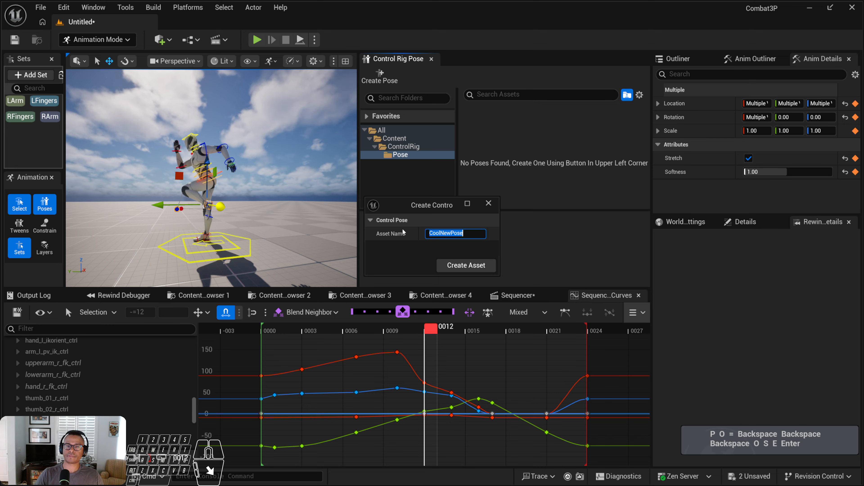
click(466, 265)
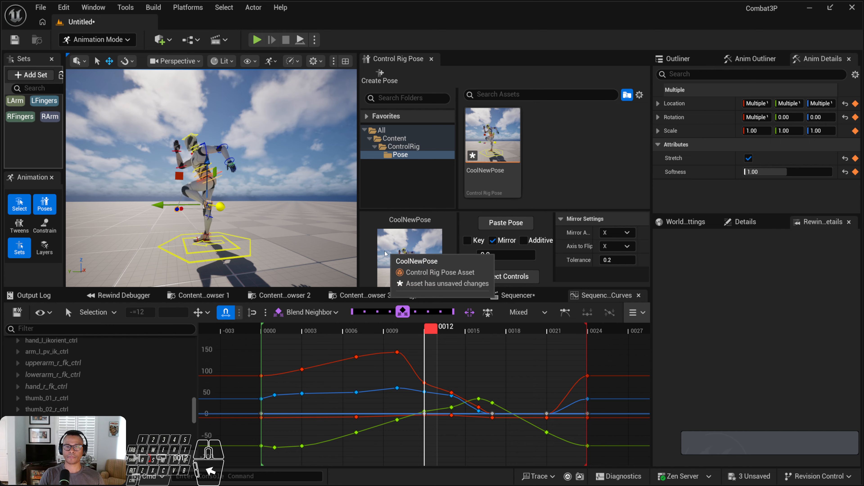
Step: Deselect the rig controls and reselect the ones stored in CoolNewPose through the pose asset
alt+right_drag(299, 212, 332, 221)
alt+drag(299, 211, 327, 212)
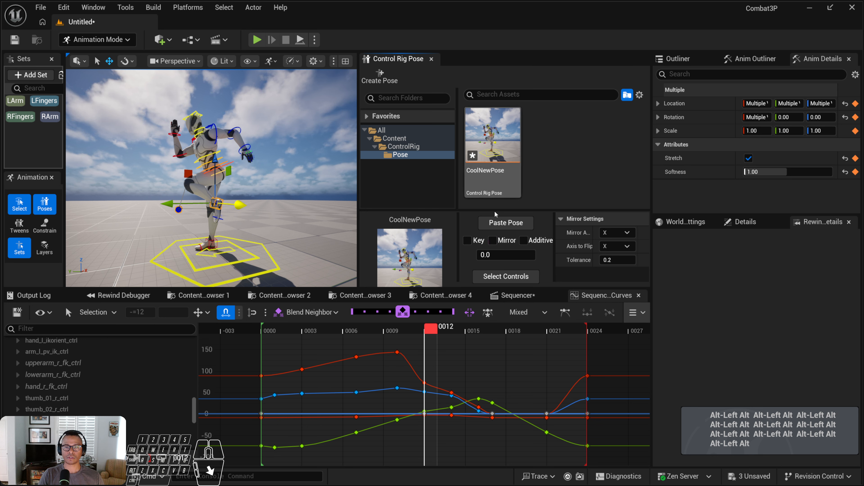
click(513, 137)
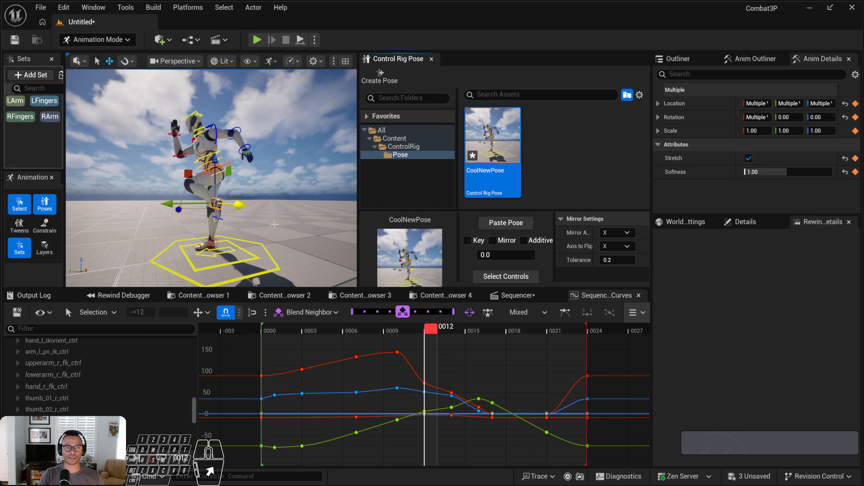
click(282, 204)
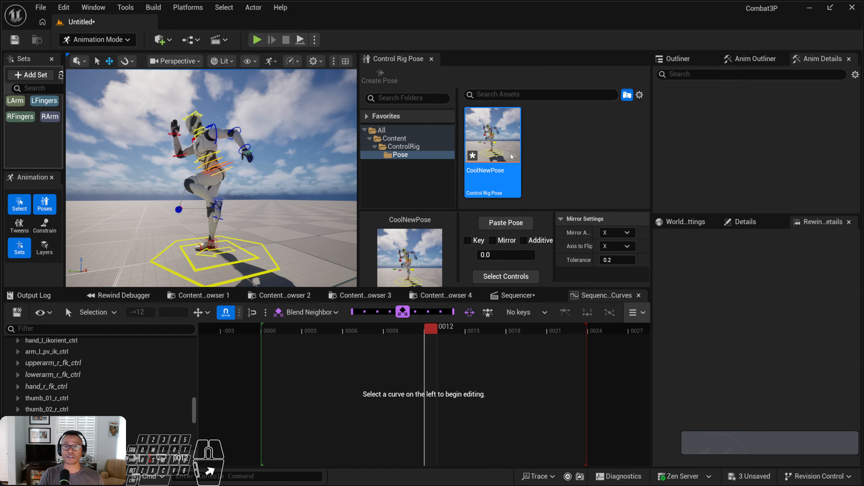
click(500, 276)
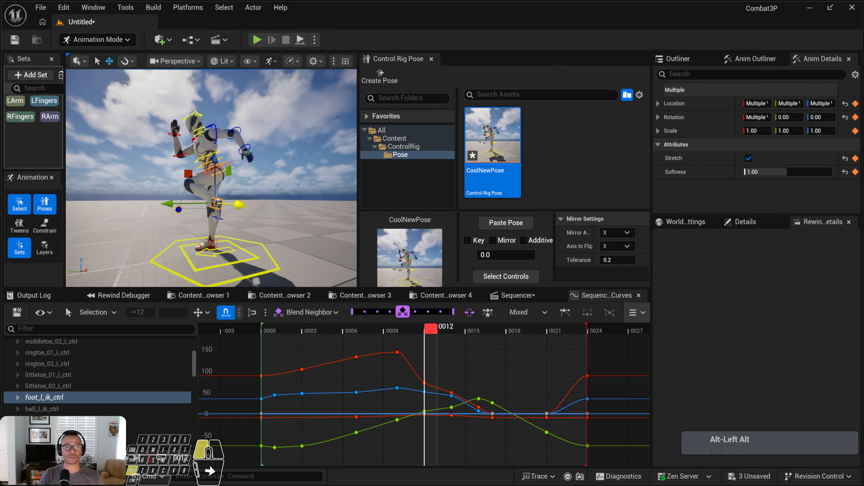
Step: Enable mirroring, select CoolNewPose's opposite-side leg controls, and try pasting the mirrored pose at frame 12 without keying
mouse_move(276, 225)
alt+mouse_down()
mouse_move(225, 227)
mouse_move(277, 232)
alt+mouse_up()
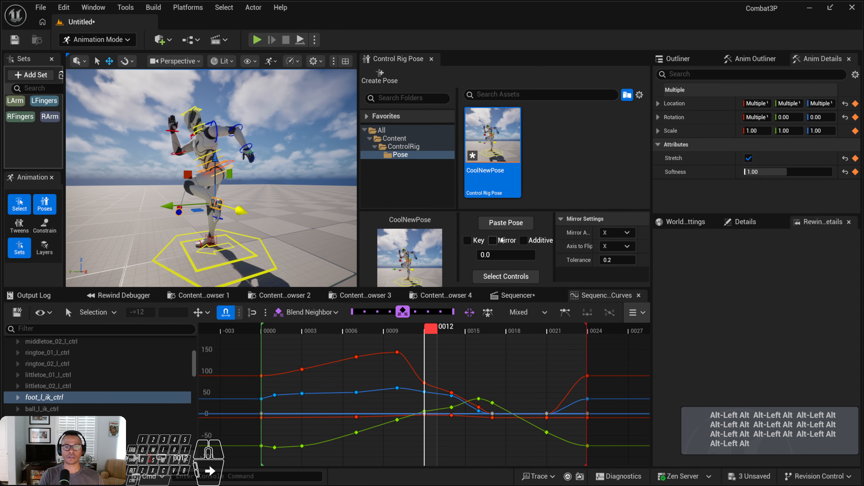
click(499, 276)
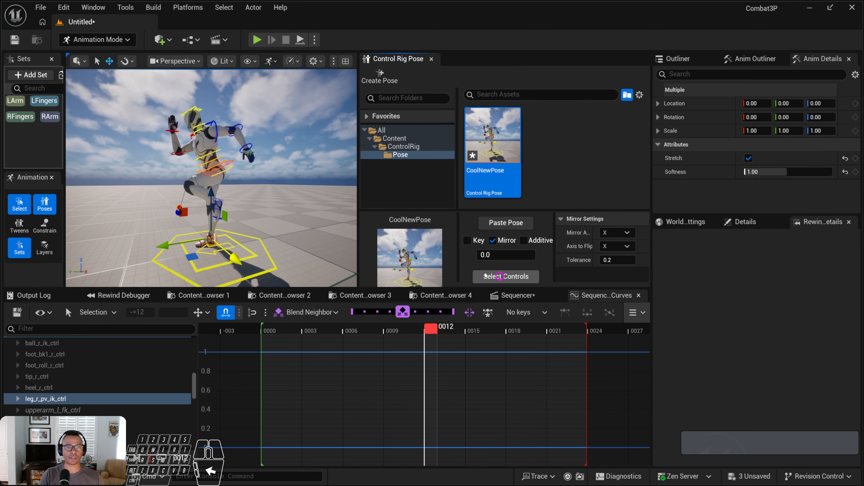
alt+drag(272, 221, 218, 218)
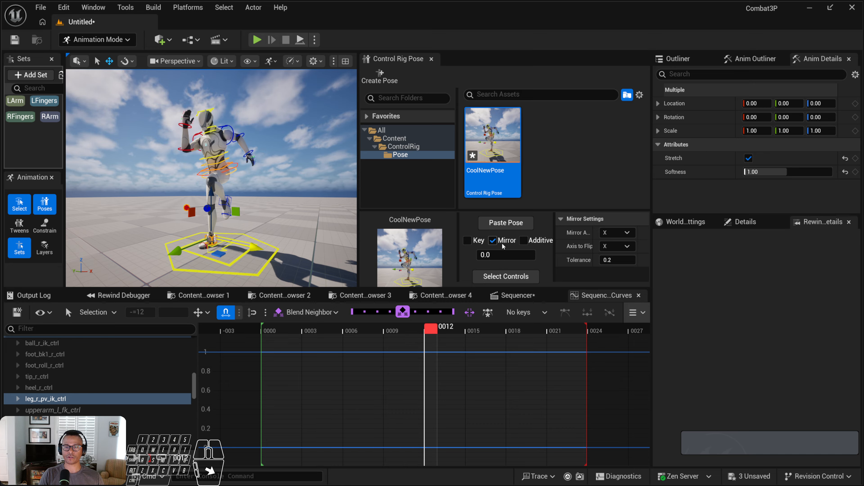
click(500, 222)
alt+drag(337, 244, 396, 253)
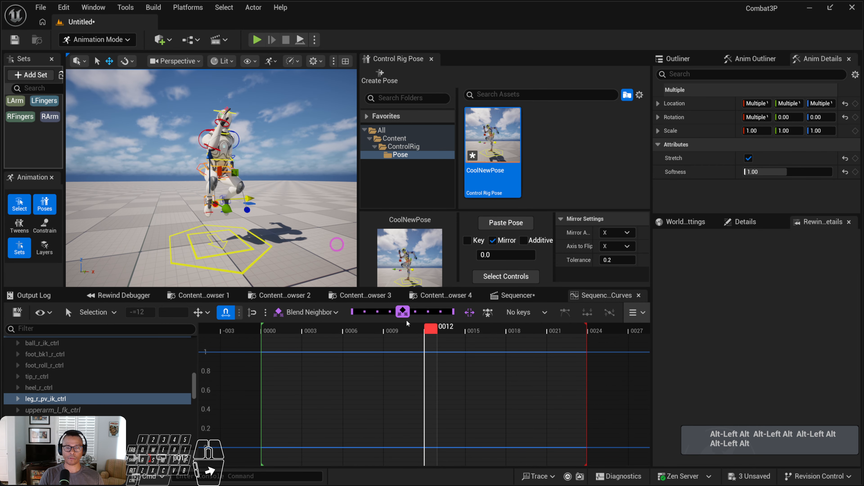
Step: Go to frame 0, enable keying, and paste the mirrored CoolNewPose onto the right leg controls
drag(434, 332, 304, 336)
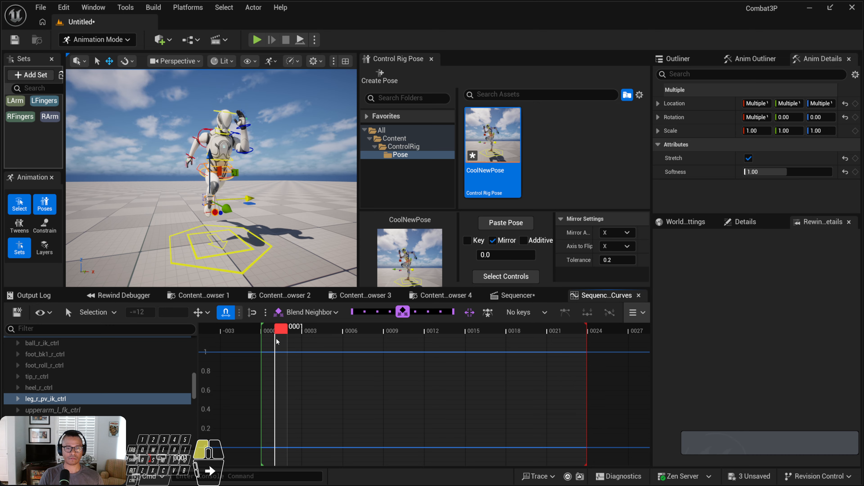
drag(276, 340, 270, 339)
mouse_move(265, 242)
alt+mouse_down()
mouse_move(299, 239)
mouse_move(289, 228)
mouse_move(259, 229)
alt+mouse_up()
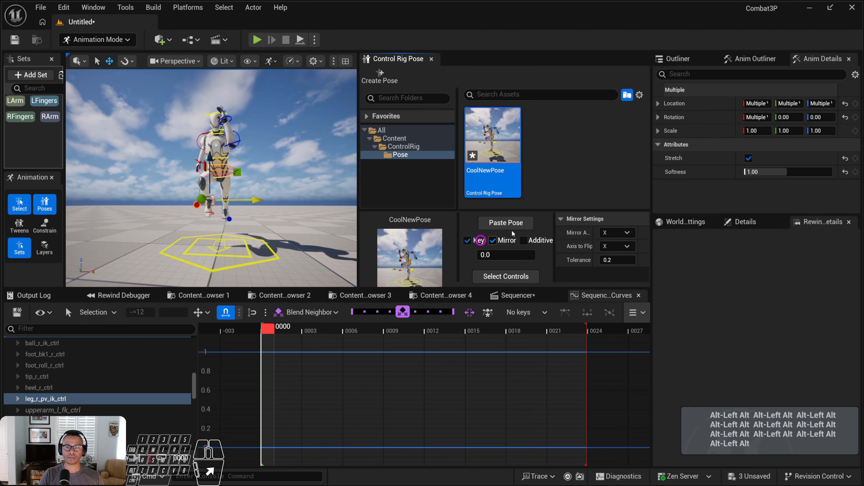
click(514, 223)
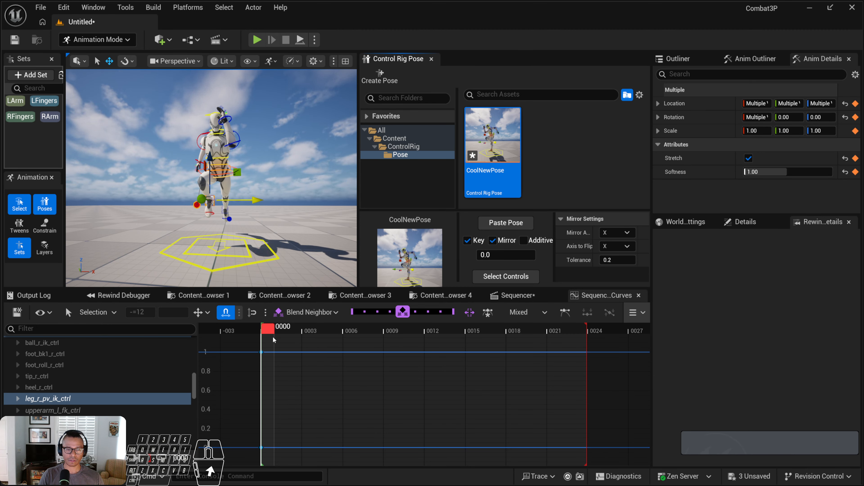
Step: Paste the mirrored, keyed CoolNewPose at frame 24 and scrub back to frame 9 to check the motion
drag(273, 340, 596, 333)
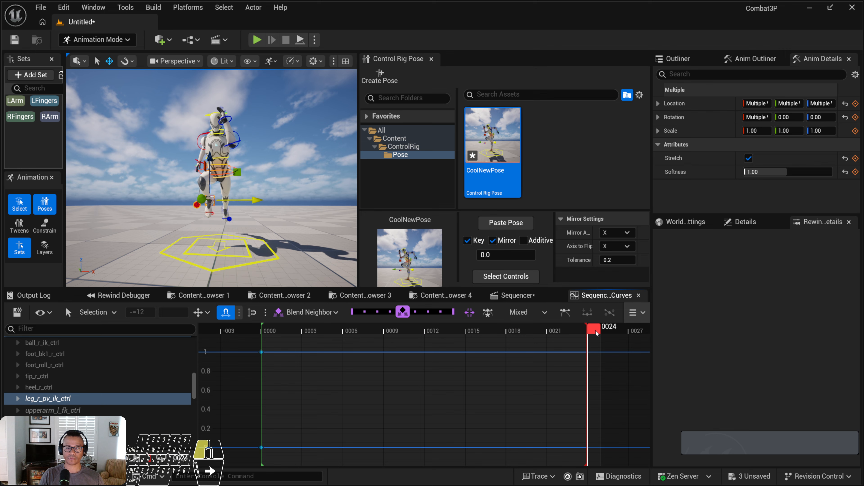
alt+drag(186, 250, 85, 245)
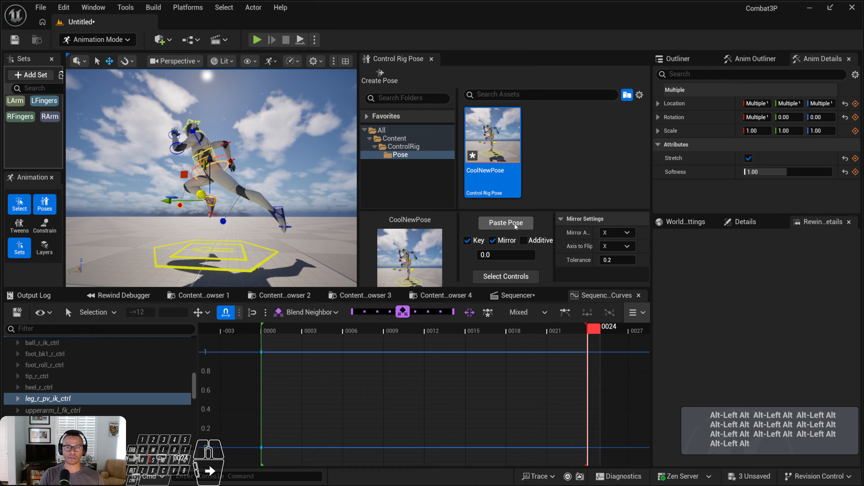
drag(598, 328, 395, 333)
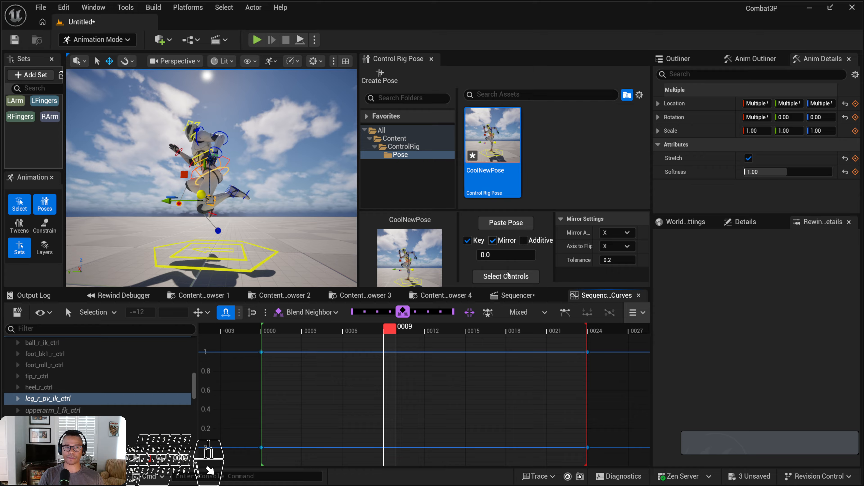
Step: Copy all keys of the left foot IK control onto the right foot IK control at frame 0 and play the cycle
click(235, 199)
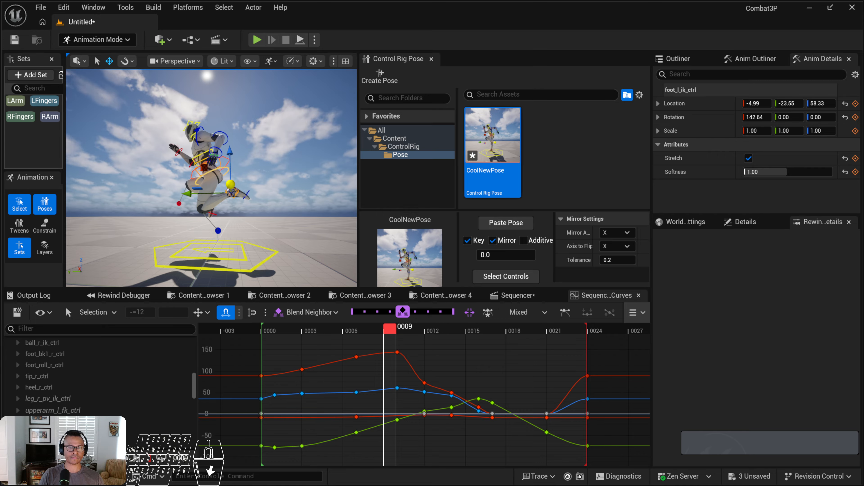
drag(280, 332, 268, 333)
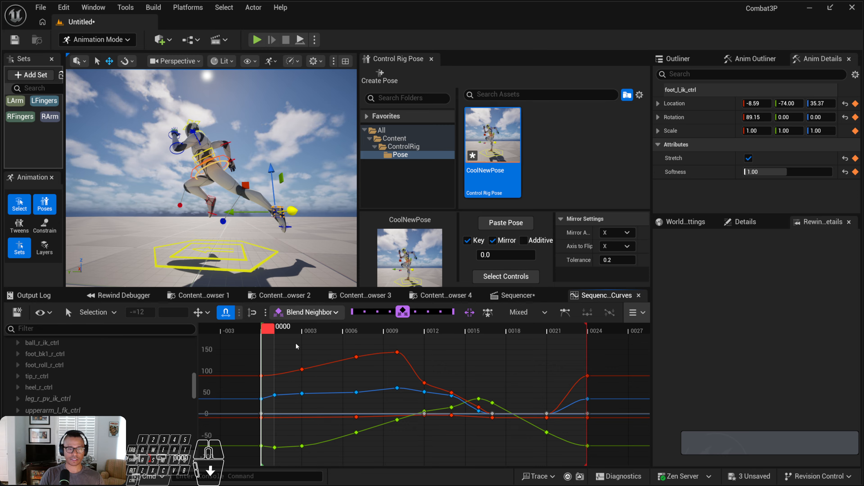
drag(331, 466, 334, 462)
key(ctrl+a)
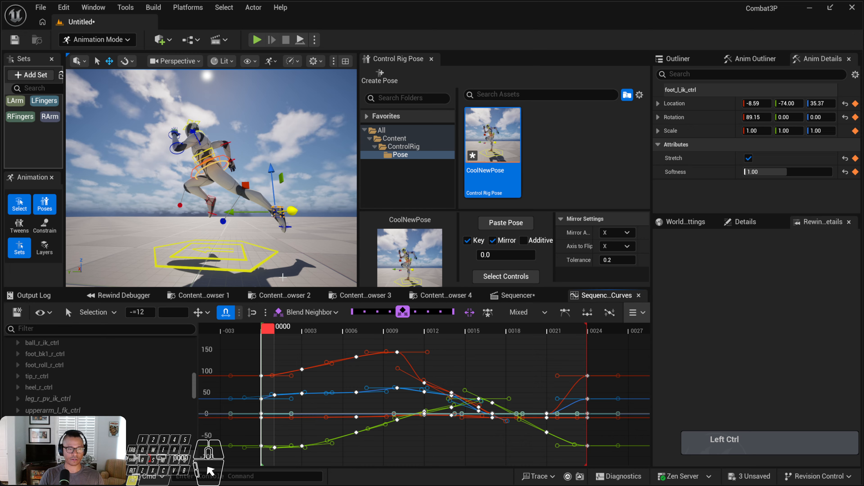
key(ctrl+c)
click(212, 204)
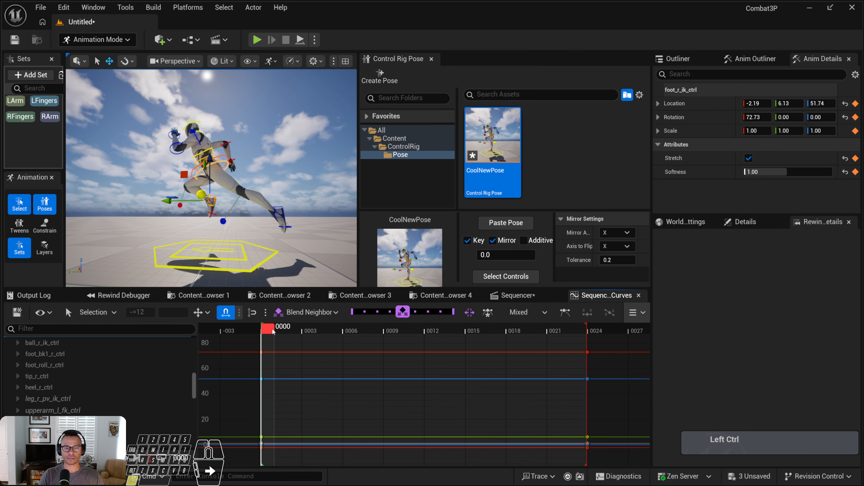
key(ctrl+v)
key(alt+v)
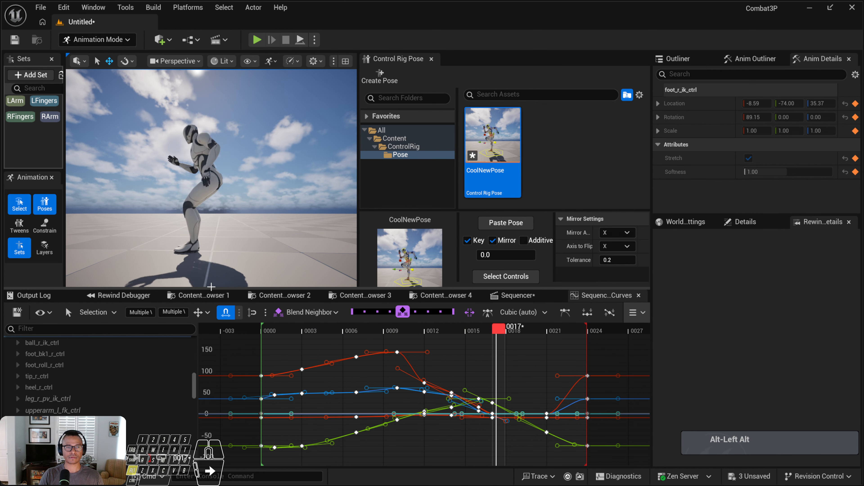
key(alt+v)
click(310, 348)
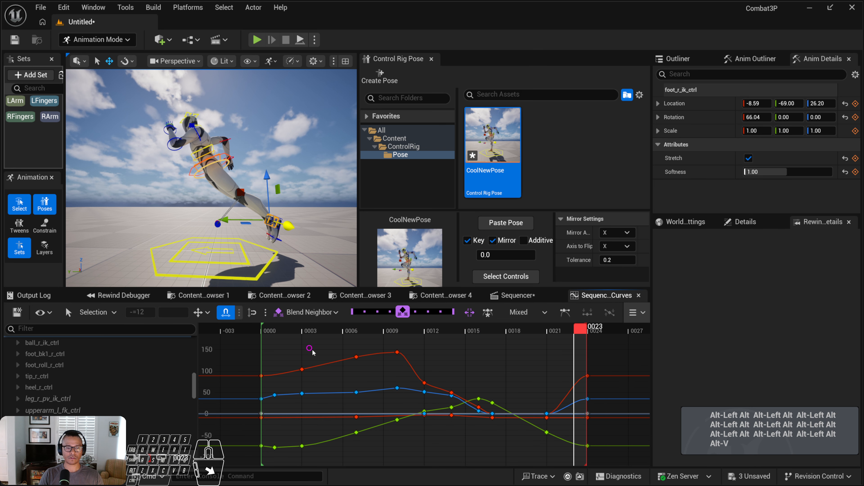
Step: Copy all right foot IK keys and paste them at frame 24 to repeat the foot's cycle
drag(336, 459, 338, 460)
key(ctrl+c)
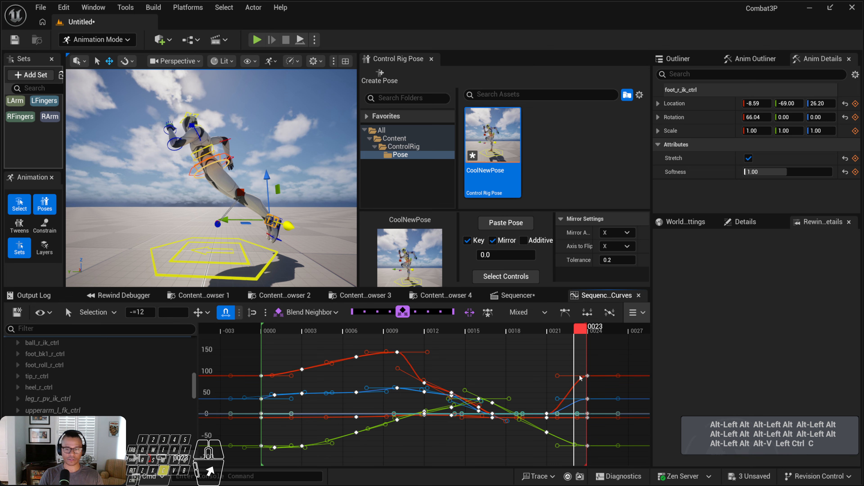
click(596, 332)
key(ctrl+v)
key(f)
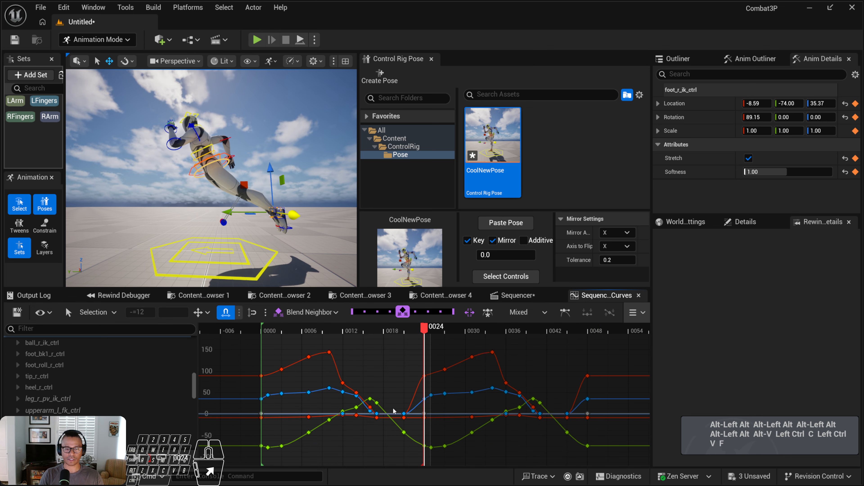
Step: Expand the right foot IK control's location and rotation and select its channels from LX through SZ to include them in the curves
drag(387, 413, 386, 444)
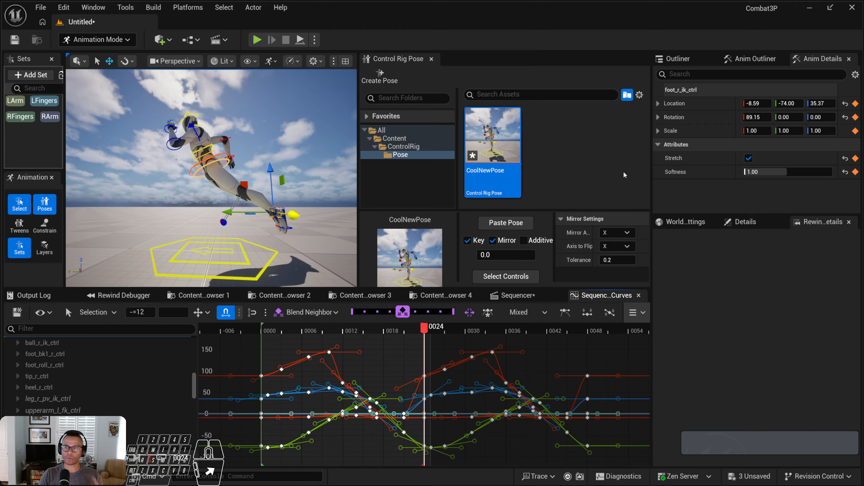
click(658, 117)
click(659, 103)
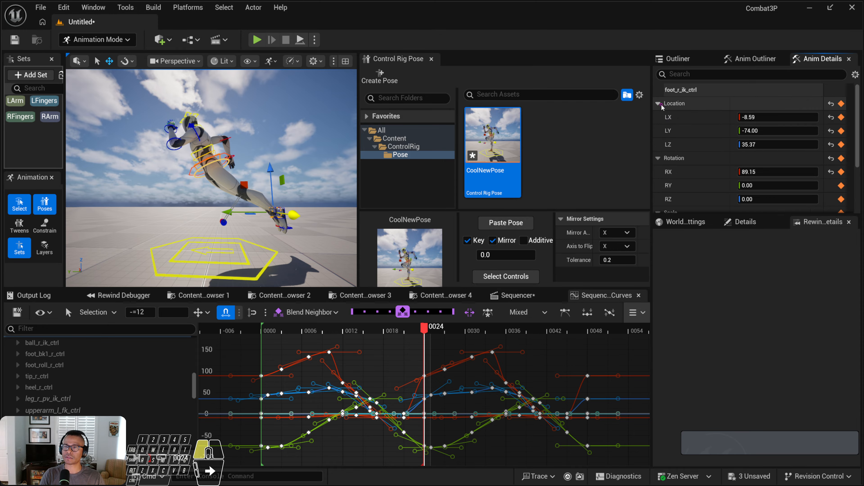
click(691, 119)
scroll(690, 153, down, 3)
shift+click(687, 190)
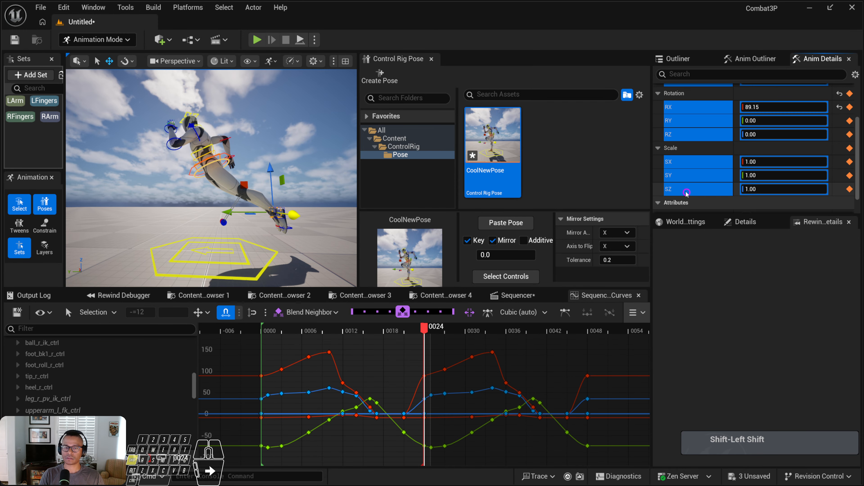
Step: Select all right foot IK keys and shift them 12 frames earlier with the relative time value -=12
drag(298, 453, 297, 457)
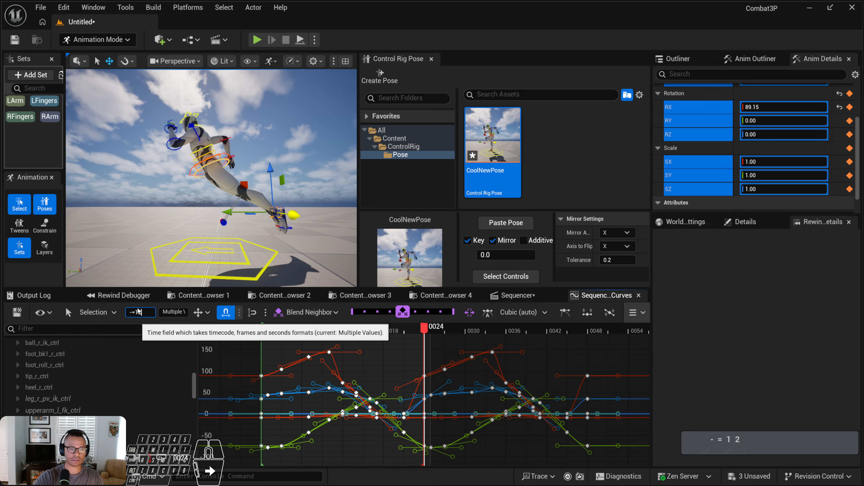
click(138, 310)
text(-=12)
key(Return)
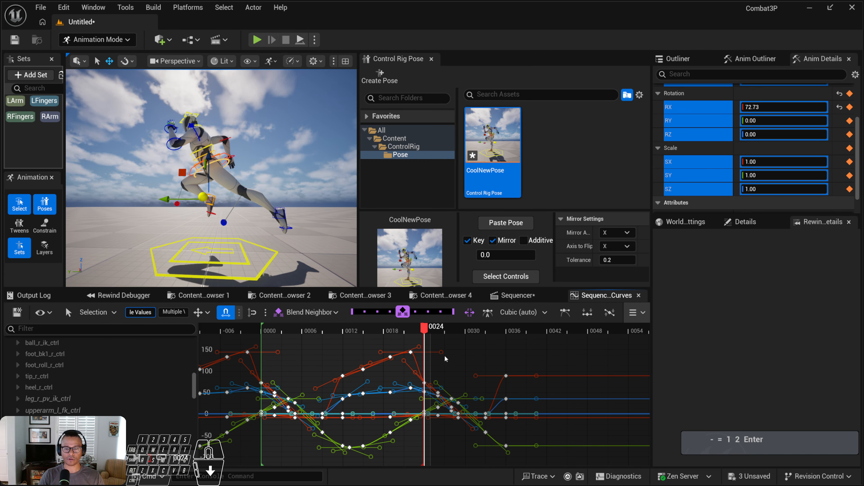
Step: Delete the right foot IK keys that lie after frame 24 and before frame 0
click(453, 357)
drag(431, 460, 432, 460)
key(Delete)
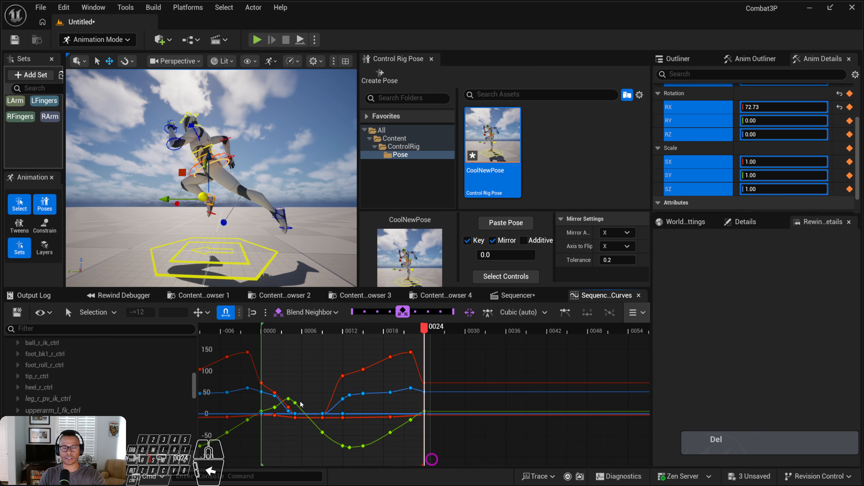
right_drag(278, 374, 337, 374)
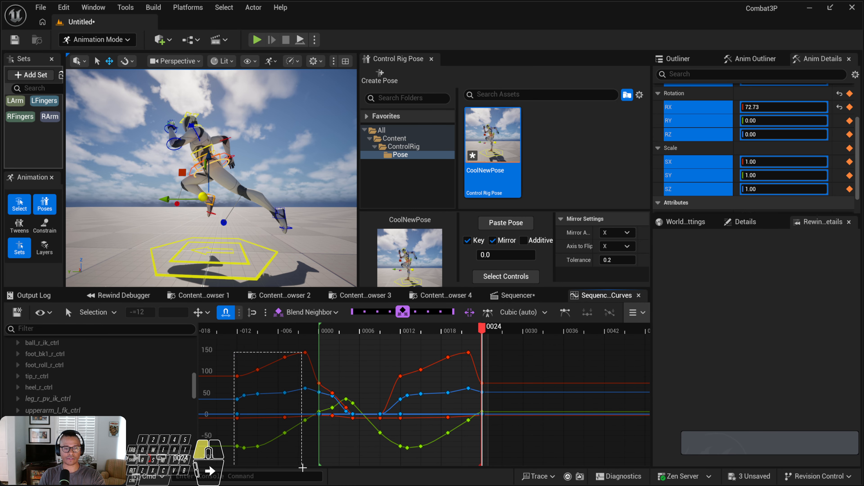
drag(302, 468, 303, 468)
key(Delete)
Step: Play the run cycle and check the offset right foot motion from another side
key(alt+Left)
key(alt+v)
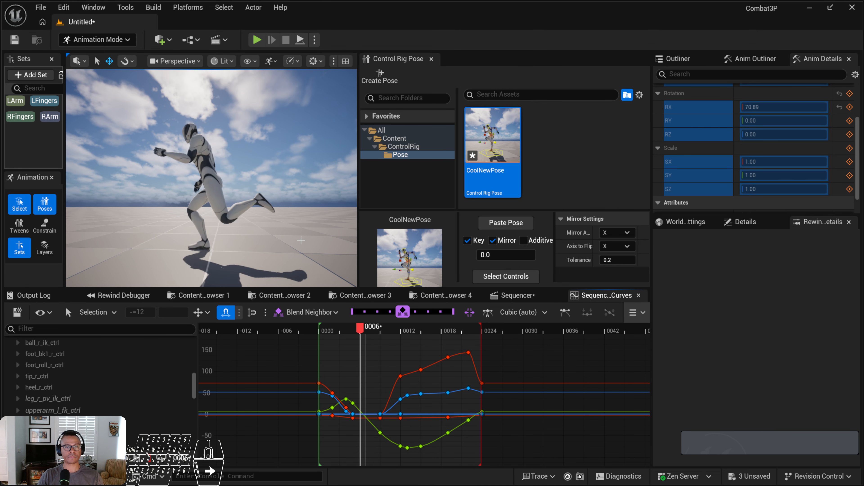
alt+drag(201, 191, 313, 177)
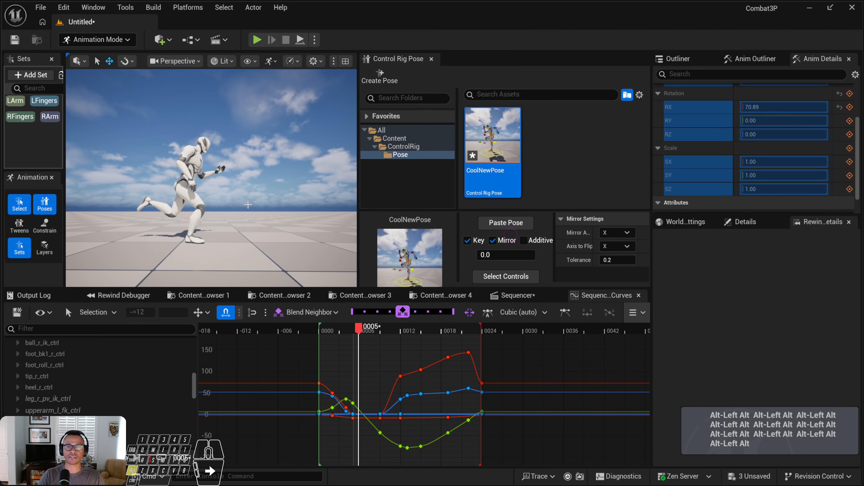
key(alt+v)
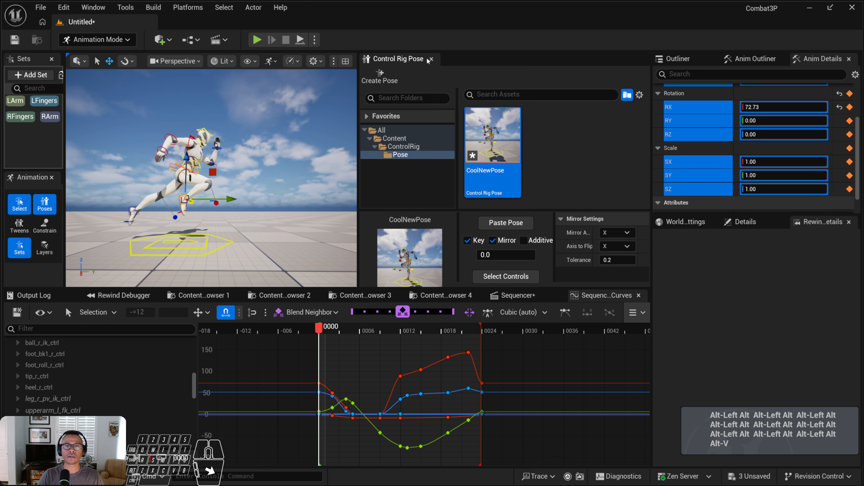
Step: Dock the Control Rig Pose panel with the Details tabs to enlarge the viewport, and replay the run cycle
drag(429, 60, 793, 223)
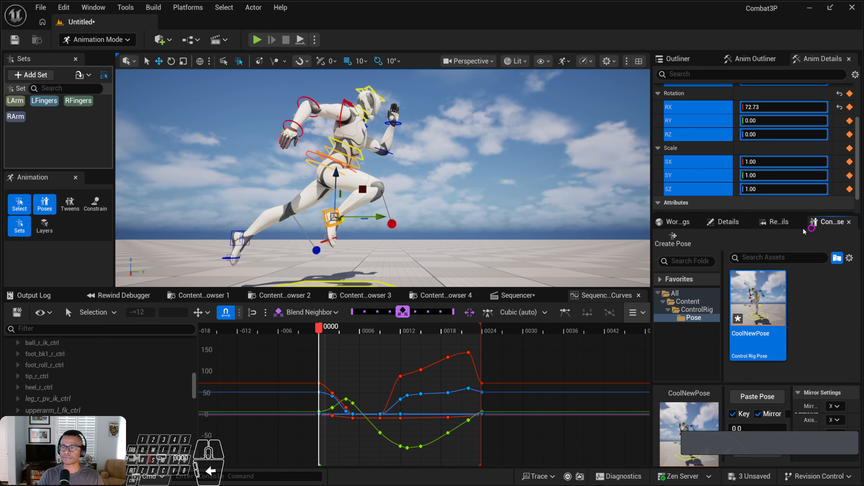
alt+drag(493, 191, 499, 200)
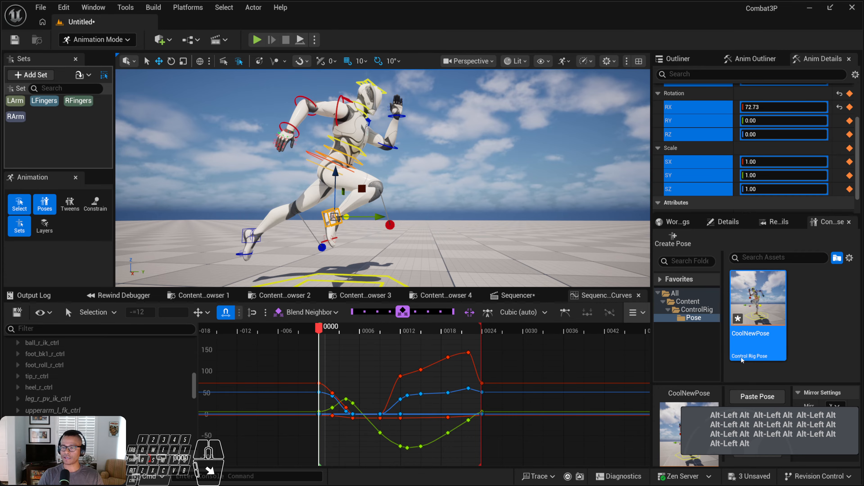
alt+drag(443, 170, 422, 175)
key(alt+v)
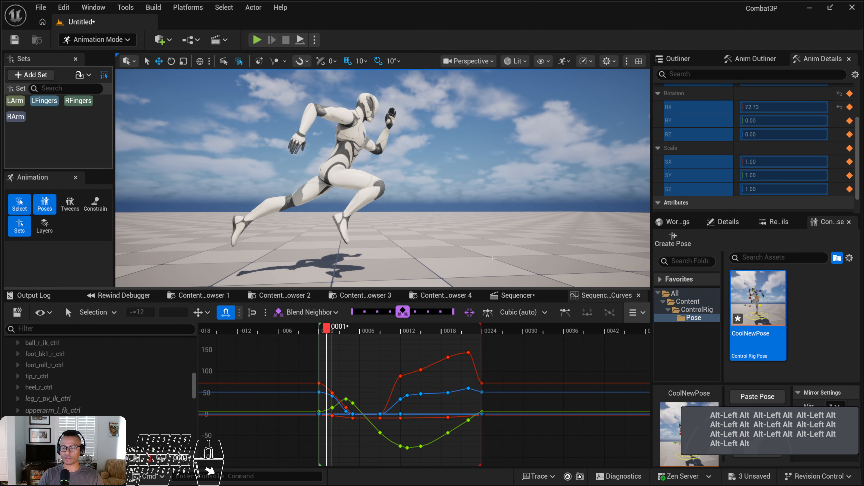
alt+drag(413, 209, 476, 204)
key(alt+v)
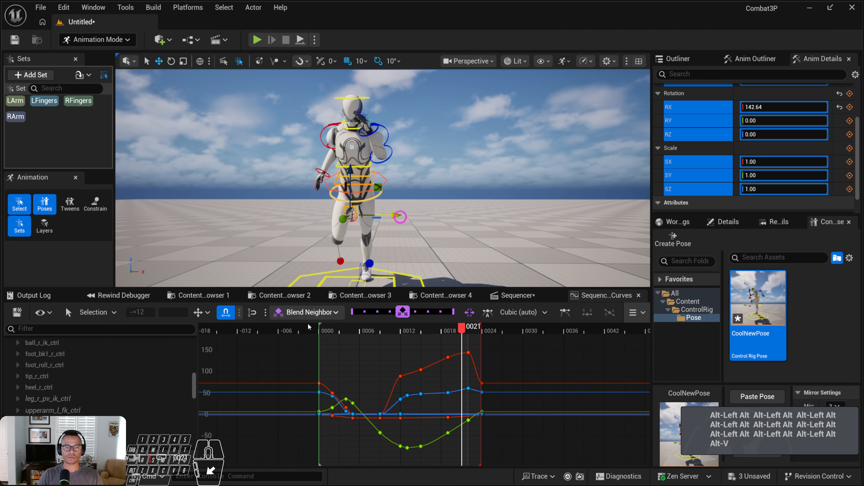
Step: At frame 0, select the three spine controls and rotate them together to about 5.92, 2.28 and 6.65 degrees in RX, RY and RZ
drag(333, 333, 318, 332)
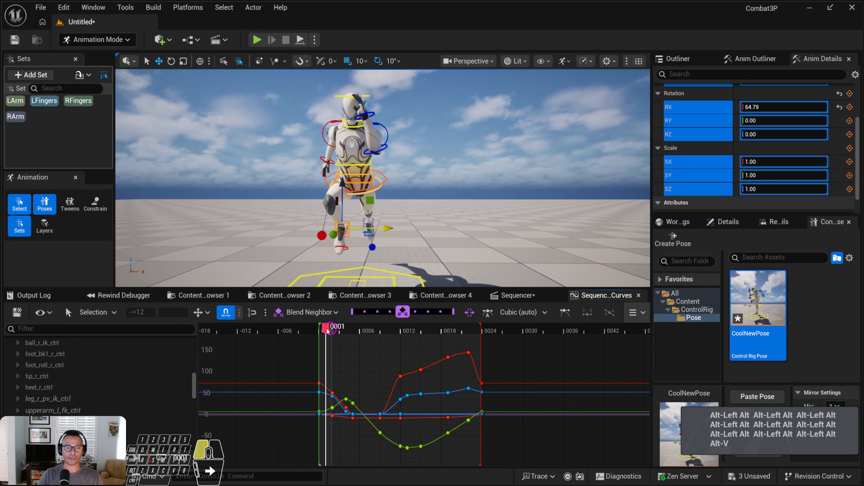
click(363, 166)
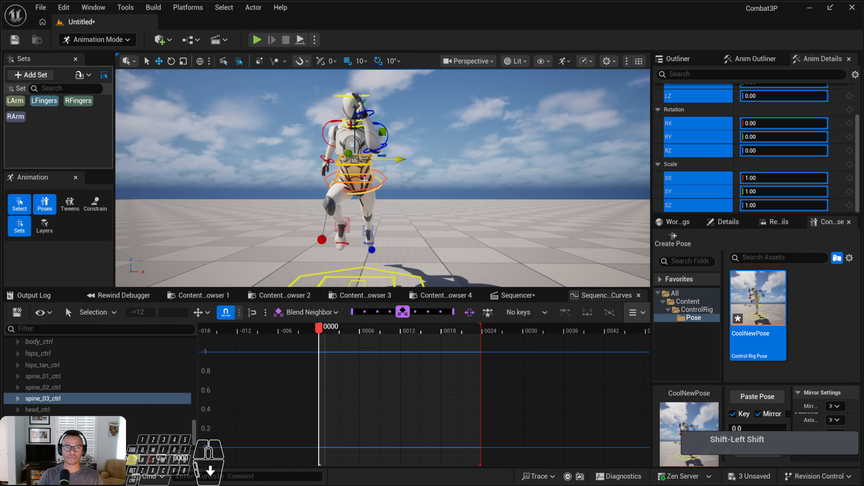
shift+click(364, 180)
shift+click(363, 191)
alt+drag(335, 197, 360, 200)
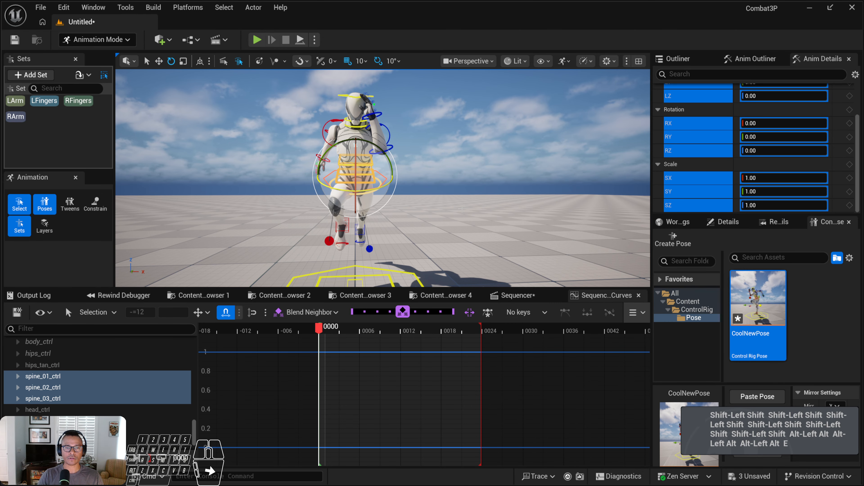
ctrl+right_drag(469, 206, 457, 215)
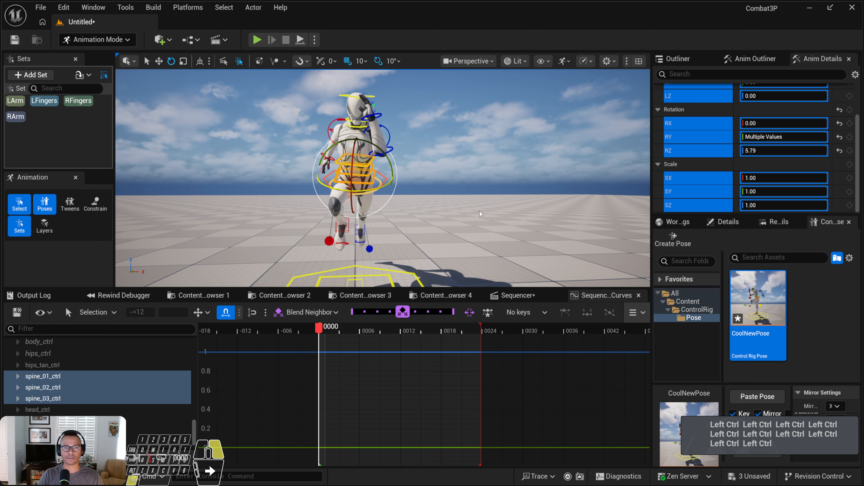
ctrl+drag(468, 213, 468, 211)
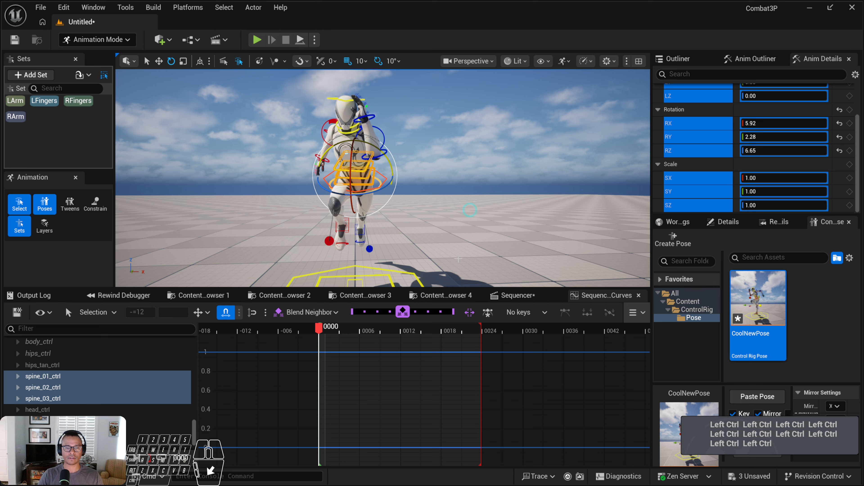
Step: Key the rotated spine controls at frame 0 and set the same pose key at frame 24
key(s)
drag(320, 332, 483, 332)
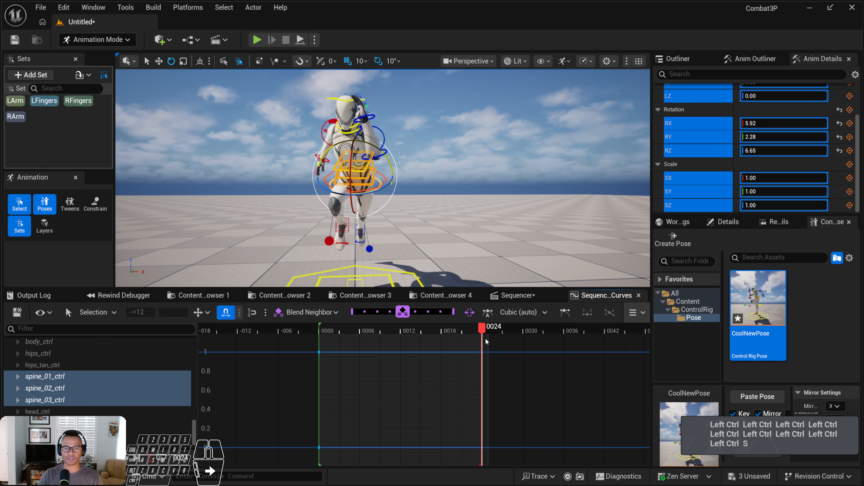
key(s)
Step: Play the cycle briefly, go to frame 12, and mirror the three spine controls' rotation there
drag(411, 331, 405, 333)
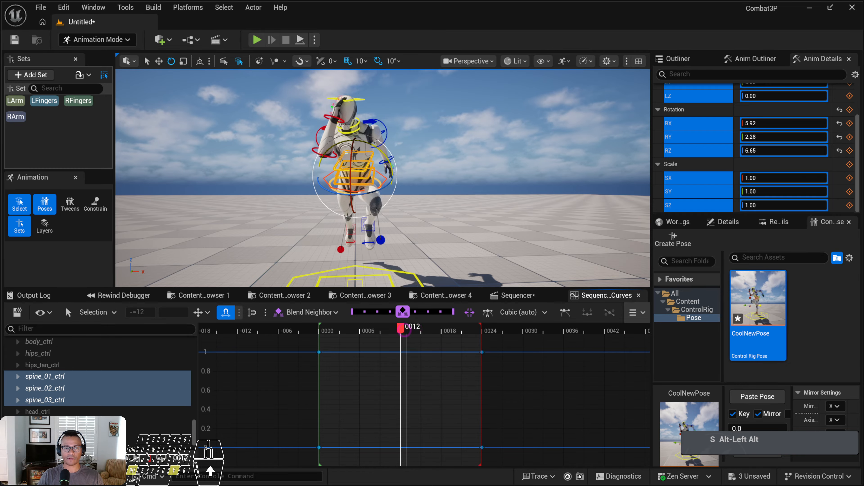
key(alt+v)
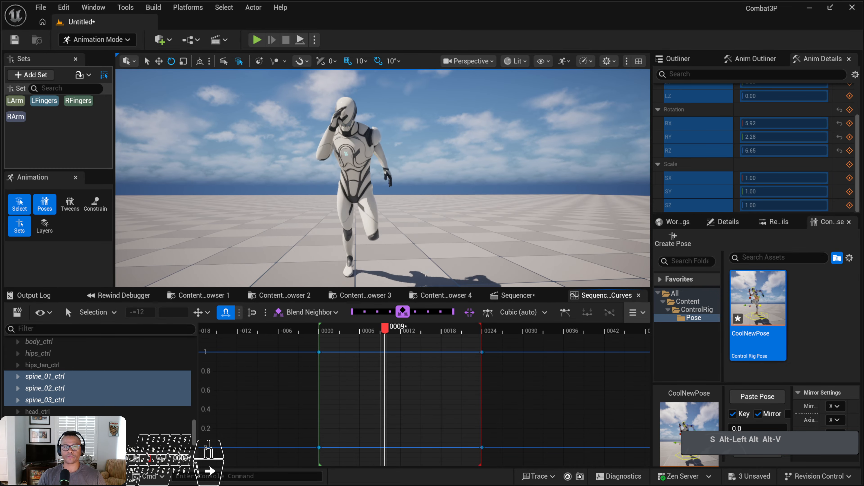
key(alt+v)
drag(398, 331, 404, 332)
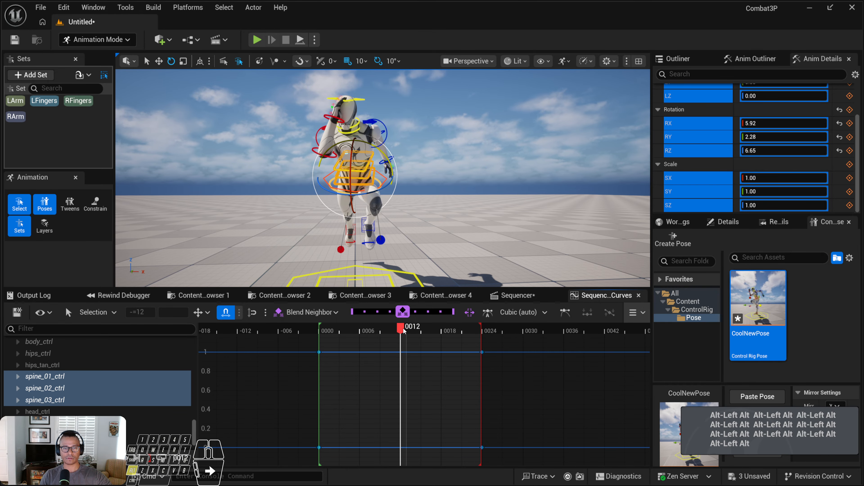
key(alt+m)
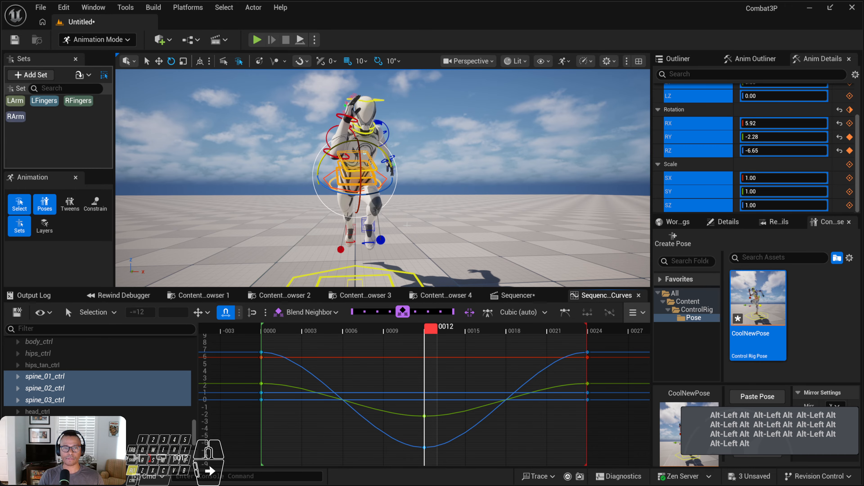
Step: Play back the run cycle from several angles to examine the alternating spine twist
alt+drag(426, 258, 429, 258)
alt+drag(420, 226, 598, 232)
key(alt+v)
key(alt+v)
key(alt+v)
alt+drag(432, 235, 442, 235)
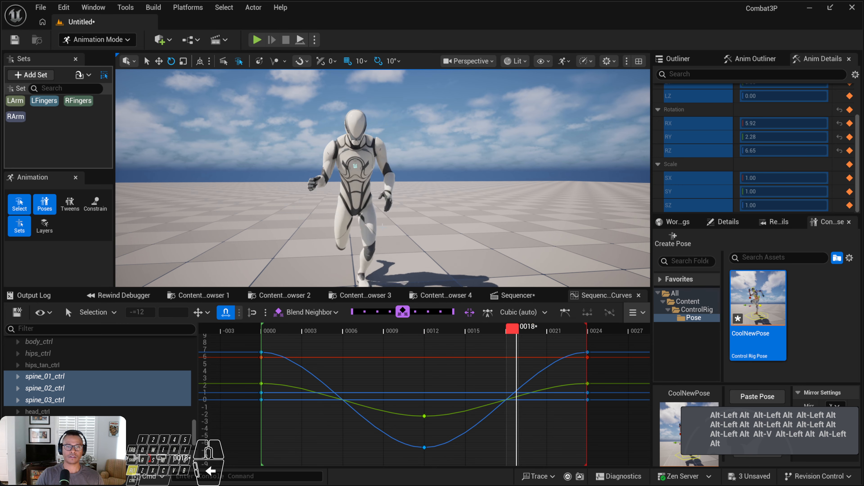
alt+drag(432, 235, 414, 221)
key(alt+v)
Step: Switch to the Move tool, select the body control, and review the cycle from the side and behind
key(w)
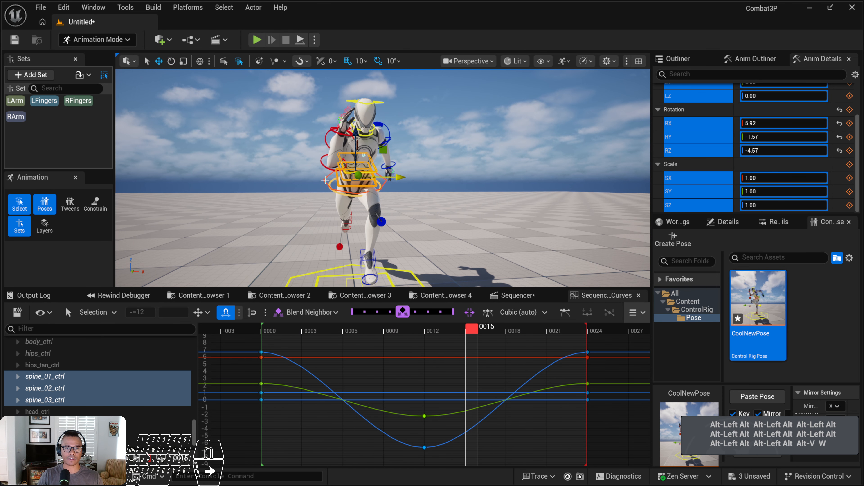
click(325, 180)
key(alt+v)
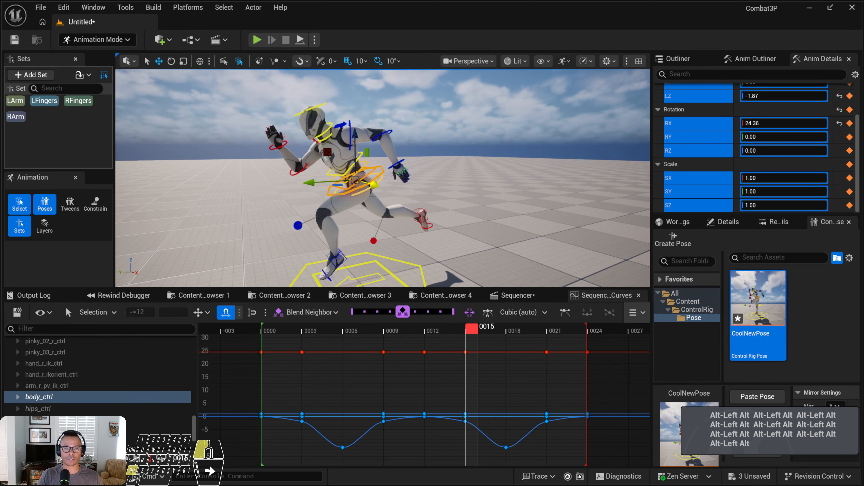
alt+drag(407, 204, 621, 226)
key(alt+v)
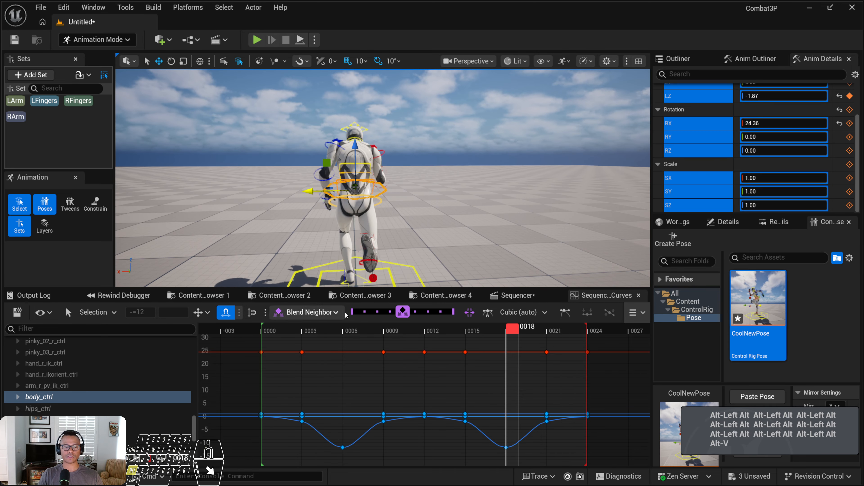
Step: Select spine_01_ctrl and spine_03_ctrl, shift them slightly toward the character's left at frame 0, and key that same pose at frame 12
click(366, 167)
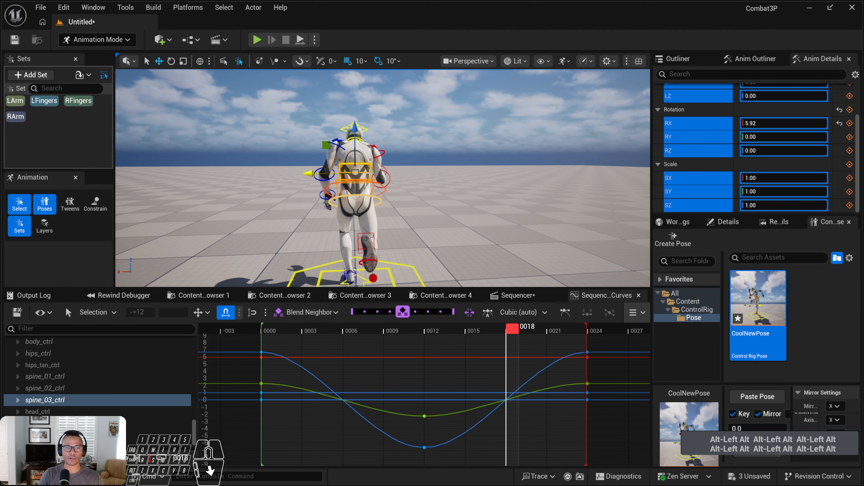
alt+drag(395, 205, 381, 223)
shift+click(372, 192)
click(421, 335)
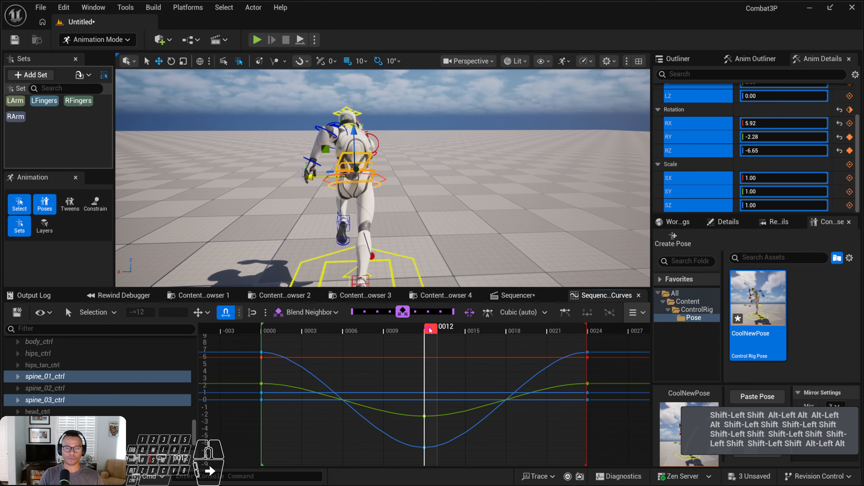
alt+drag(412, 285, 412, 276)
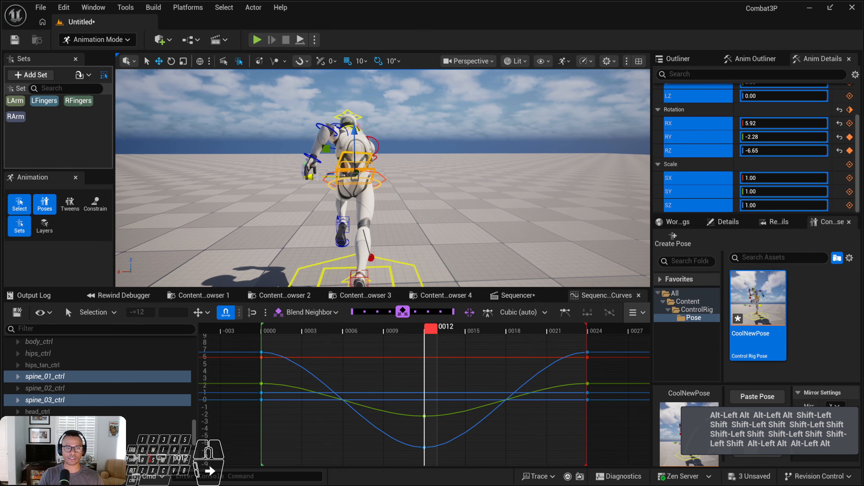
click(269, 332)
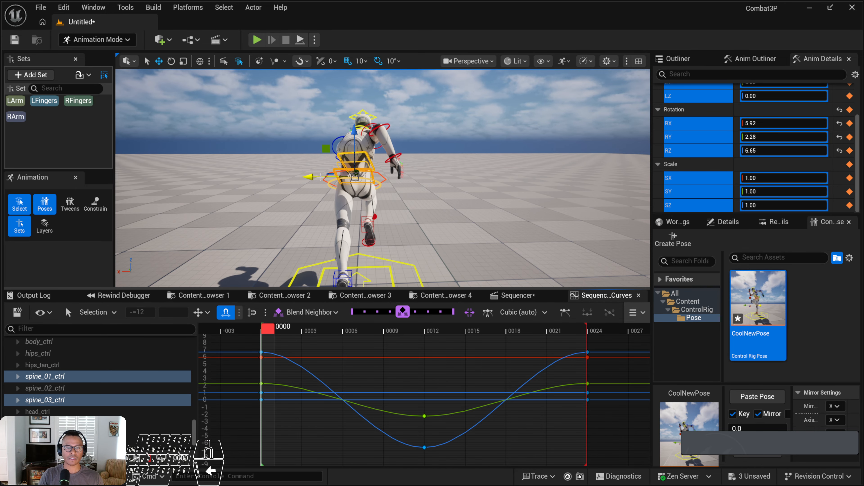
drag(318, 177, 314, 177)
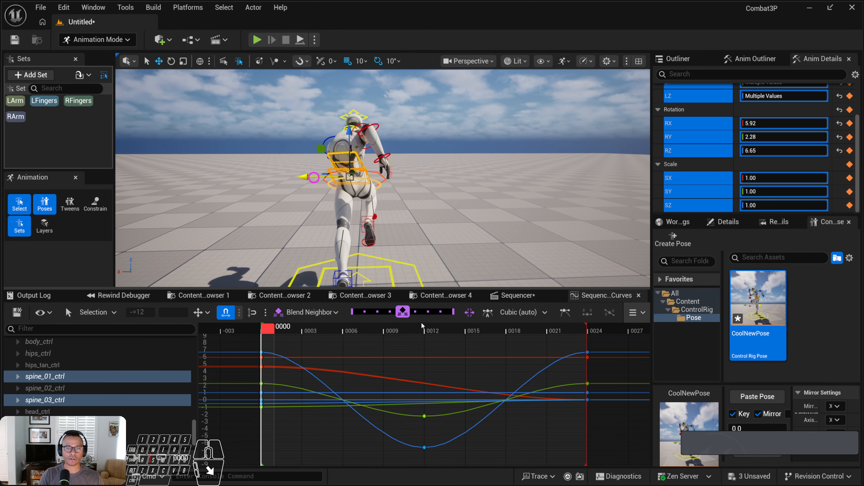
click(424, 332)
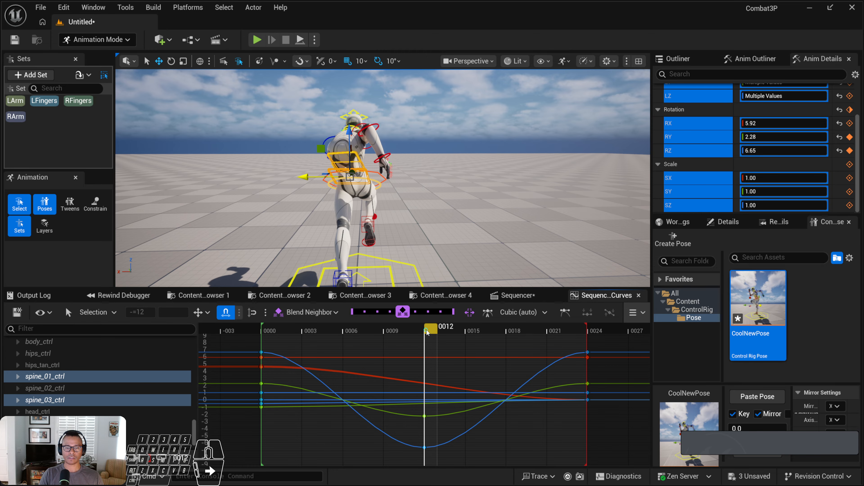
key(s)
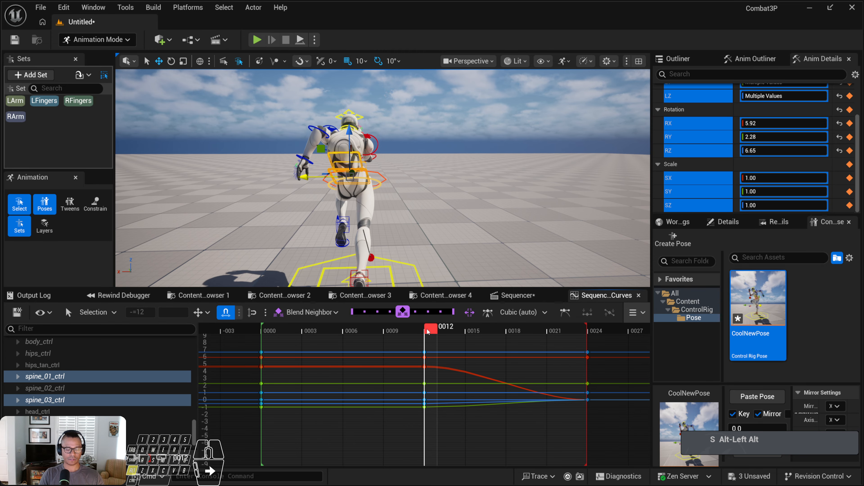
Step: Mirror the selected spine controls' pose at frame 12 and key their frame 0 pose at frame 24
key(alt+m)
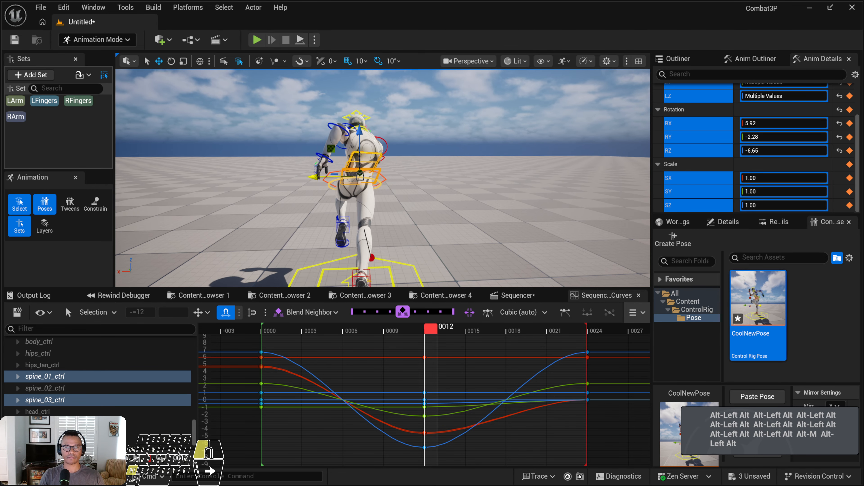
key(alt+v)
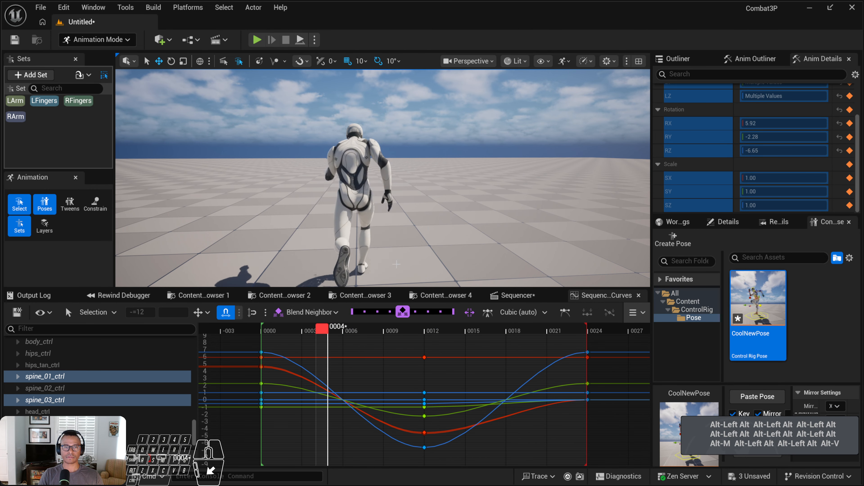
key(alt+v)
click(596, 333)
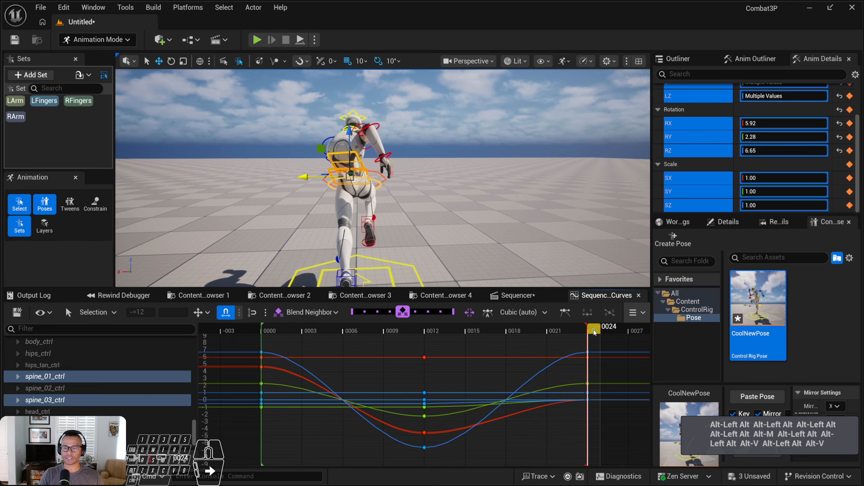
key(s)
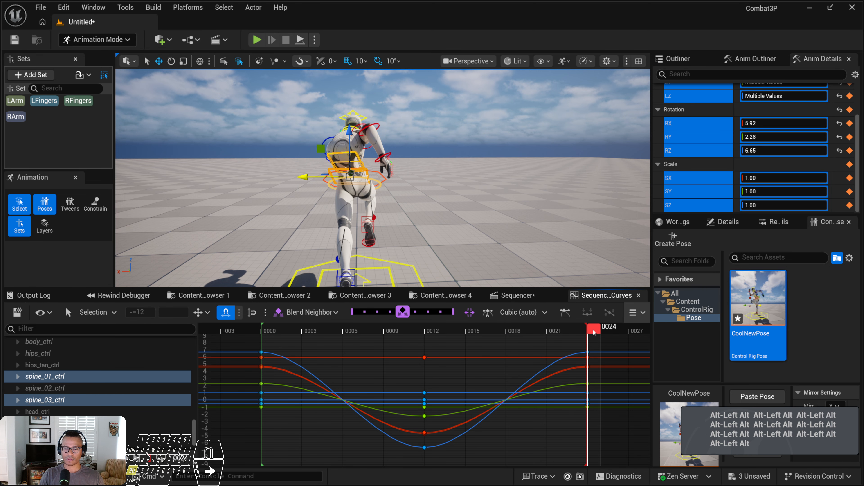
Step: Play back the run cycle from behind and from the front to check the spine shift
key(alt+v)
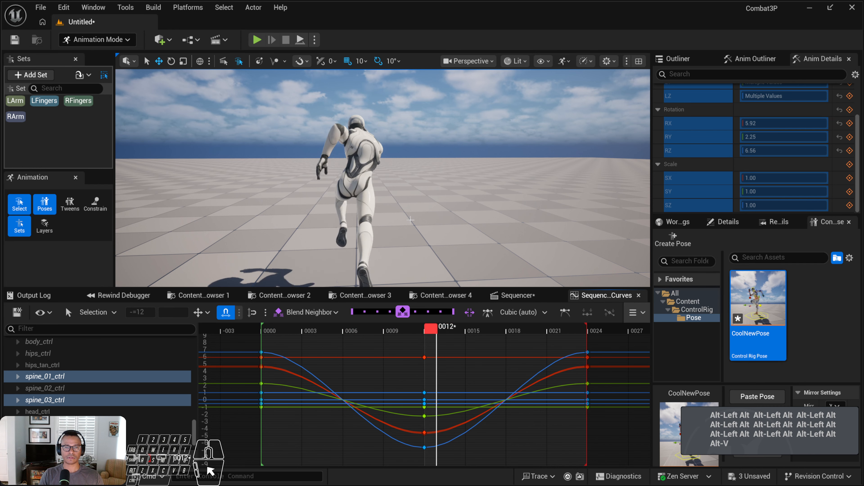
alt+drag(429, 245, 562, 199)
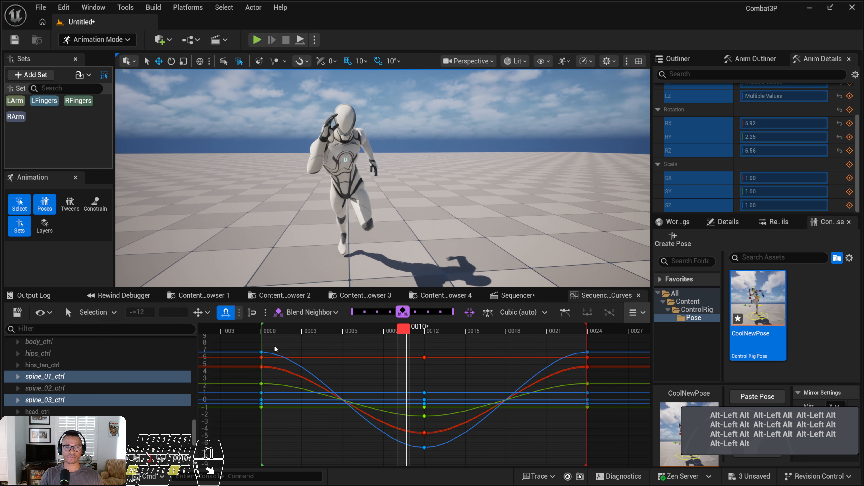
key(alt+v)
Step: Add spine breakdown keys at frames 6 and 18, using Blend Neighbor to favour the preceding key
click(350, 329)
drag(406, 317, 375, 312)
click(513, 329)
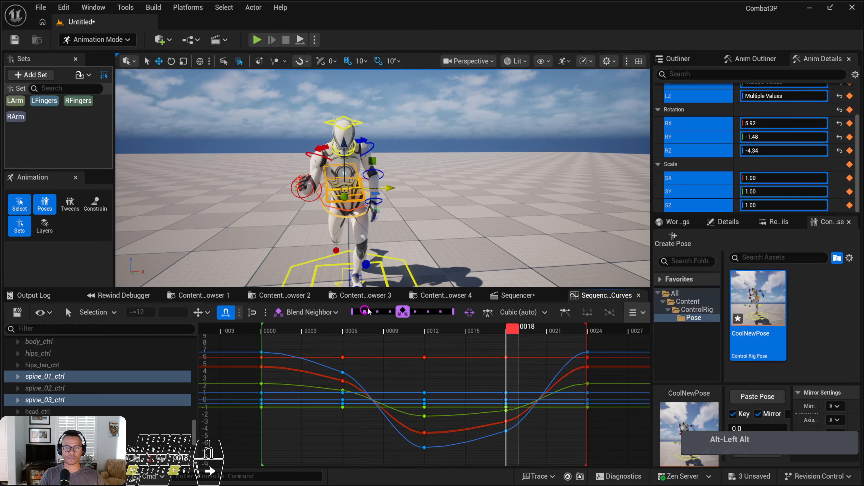
Step: Play back the run cycle from the front and both sides to examine the spine timing
key(alt+v)
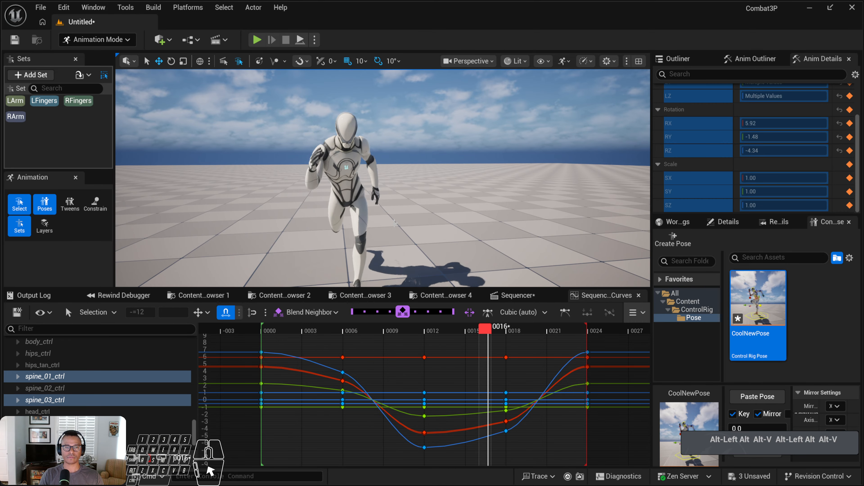
alt+drag(368, 201, 735, 199)
alt+drag(334, 209, 378, 208)
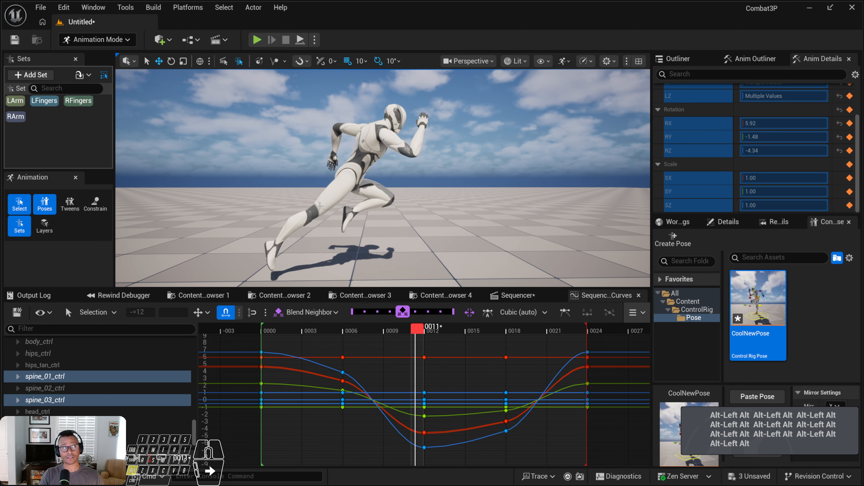
key(alt+v)
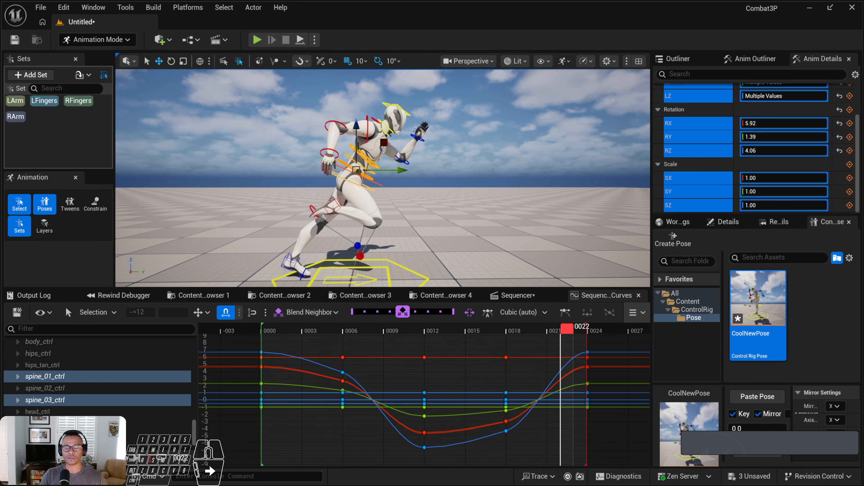
alt+drag(442, 177, 298, 176)
key(alt+v)
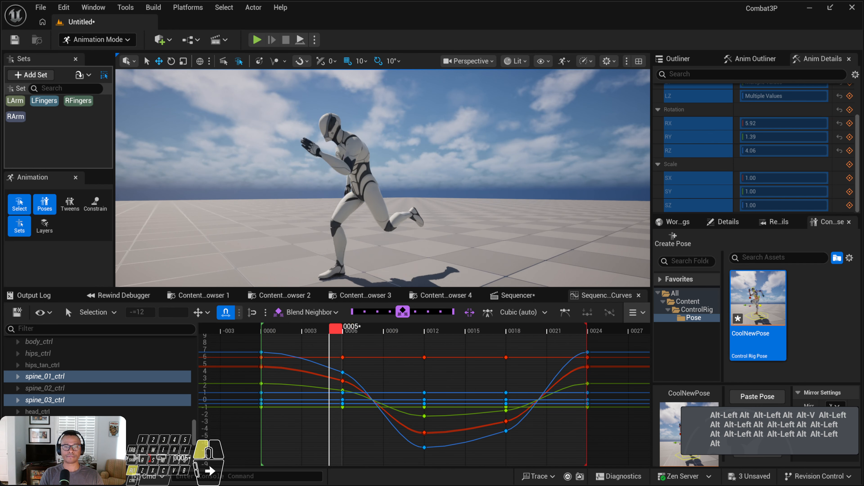
key(alt+v)
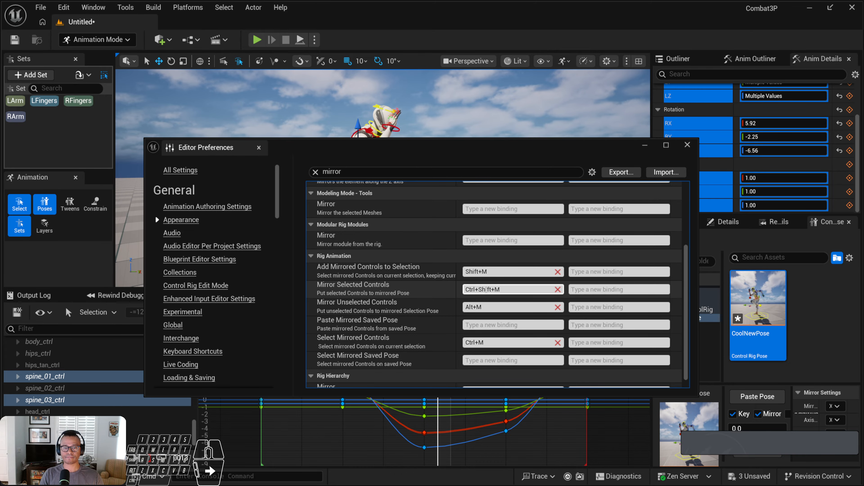
Step: Clear the Editor Preferences window off the character, try Mirror Selected Controls on the left upper-arm control, and undo it
alt+drag(486, 289, 487, 451)
alt+drag(374, 149, 413, 148)
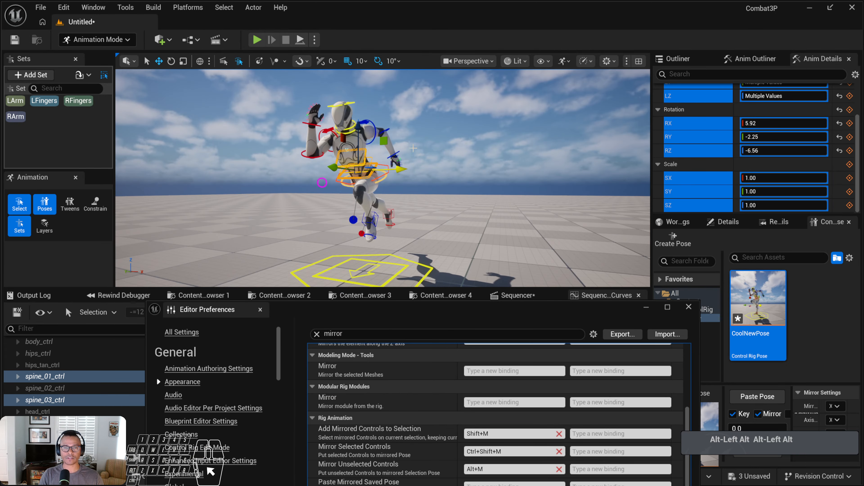
click(377, 125)
key(shift+m)
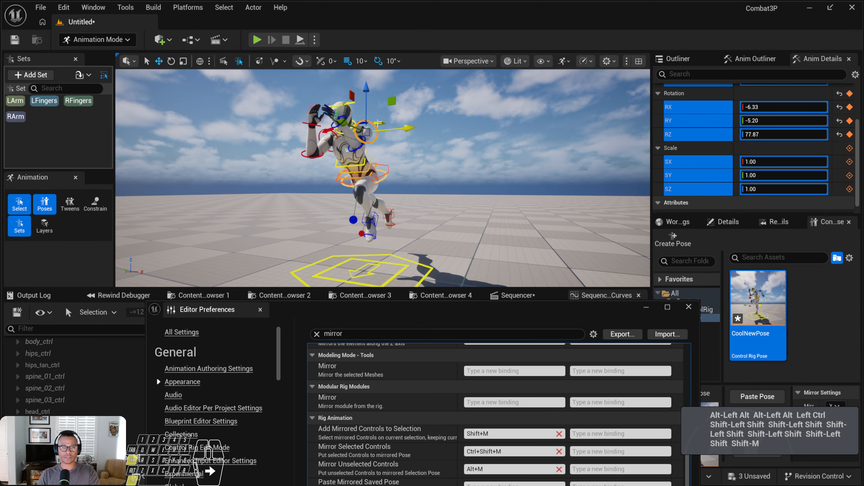
key(ctrl+z)
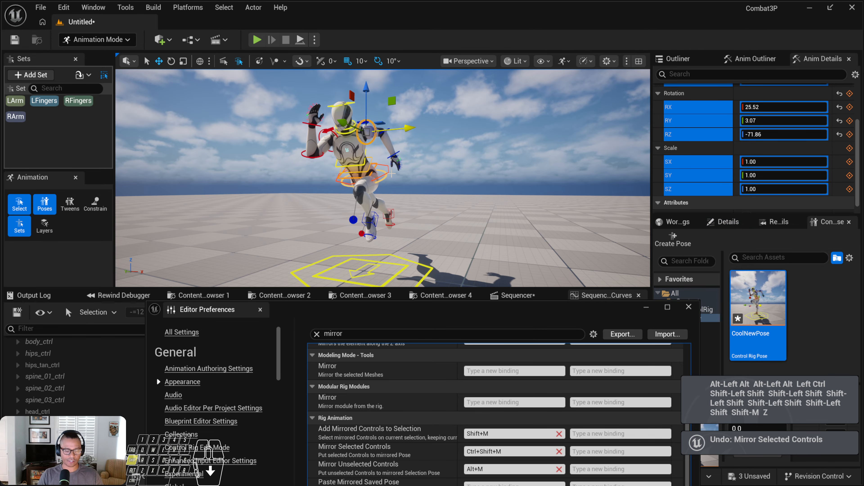
Step: Add the mirrored upper-arm control to the selection, and switch the selection to the right upper-arm control only
key(shift+m)
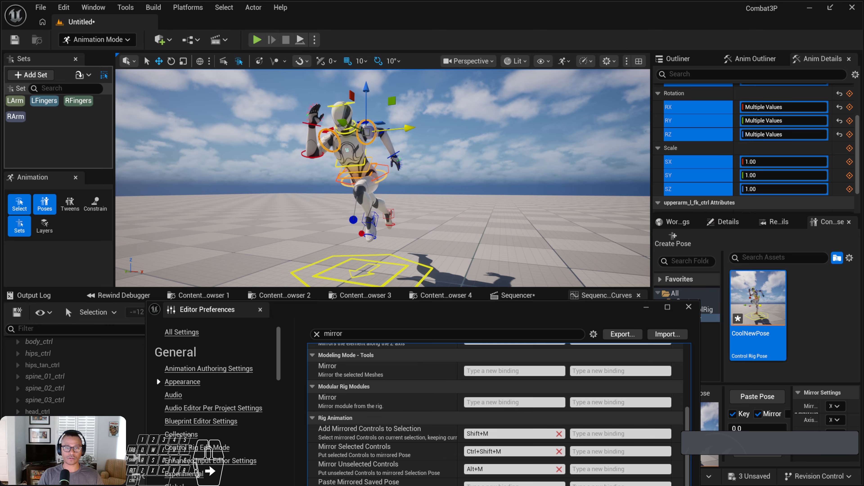
key(ctrl+m)
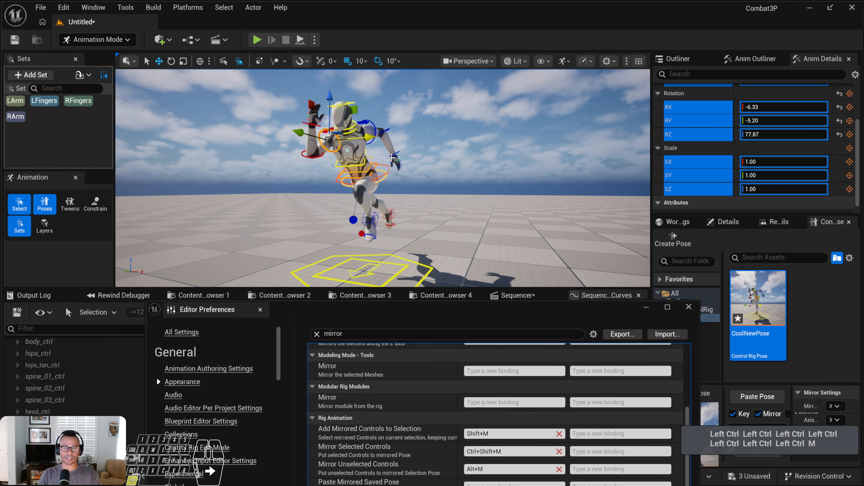
Step: Try Mirror Unselected Controls with the right upper-arm control selected, and undo the mirroring
key(alt)
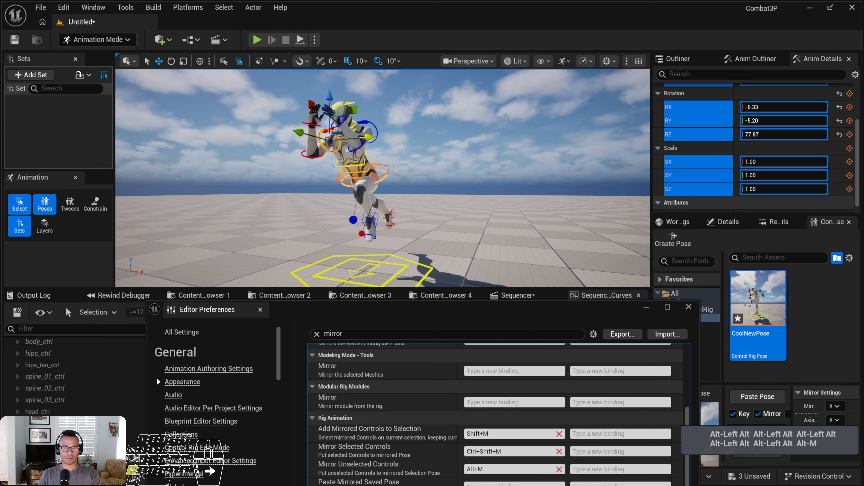
key(alt+m)
key(ctrl+z)
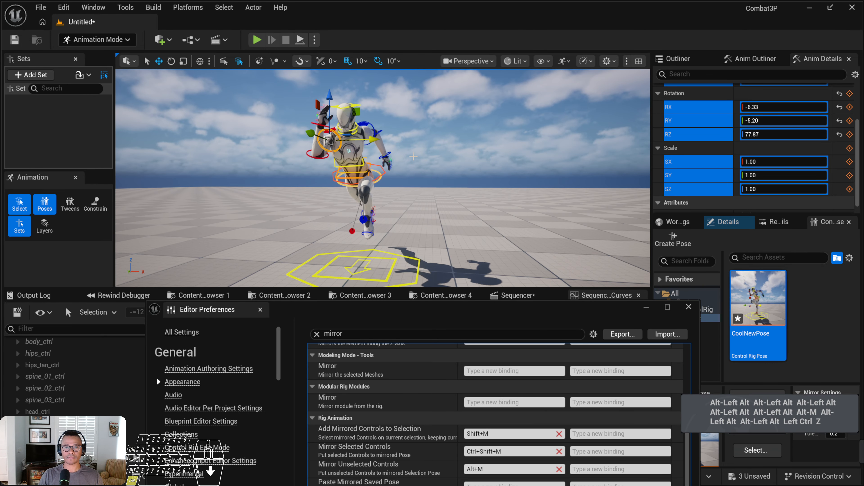
alt+drag(413, 156, 372, 167)
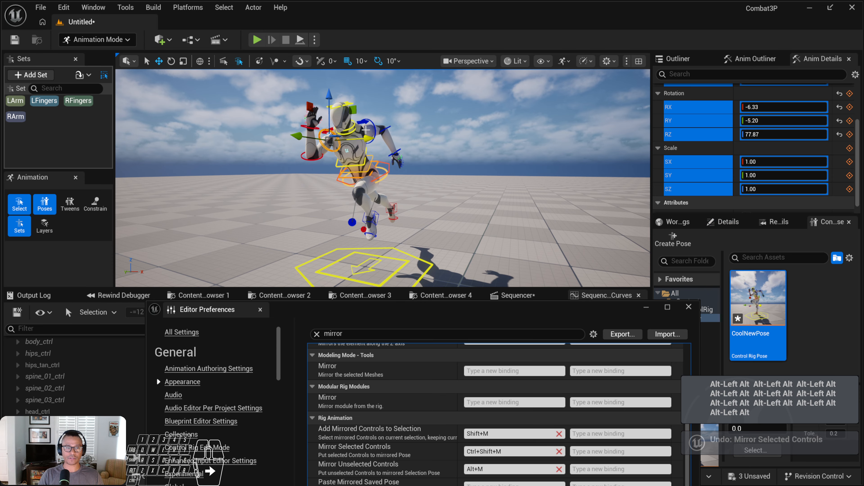
Step: Try Mirror Selected Controls on the right upper-arm control, inspect the pose from several angles, and undo the mirroring
key(ctrl+shift+m)
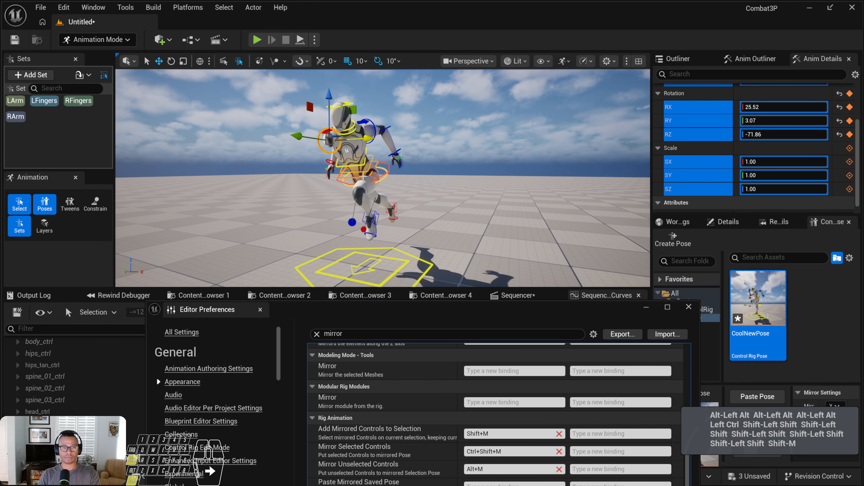
alt+drag(369, 185, 368, 150)
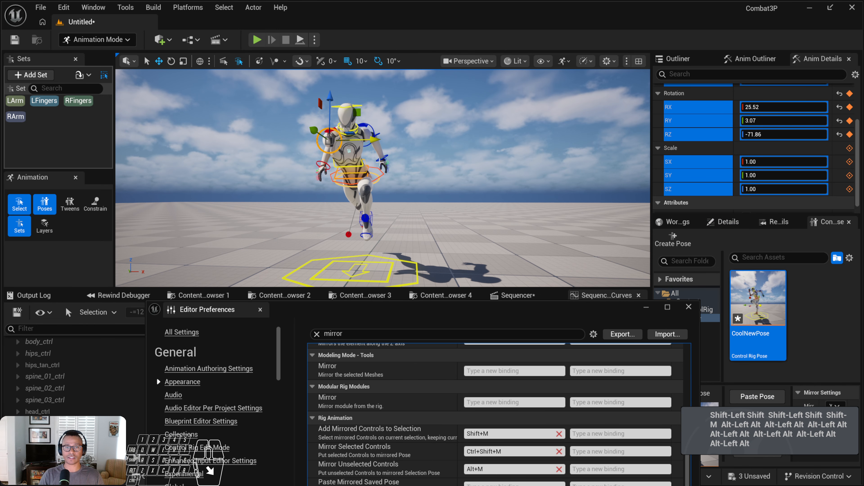
alt+drag(394, 175, 469, 180)
key(ctrl+z)
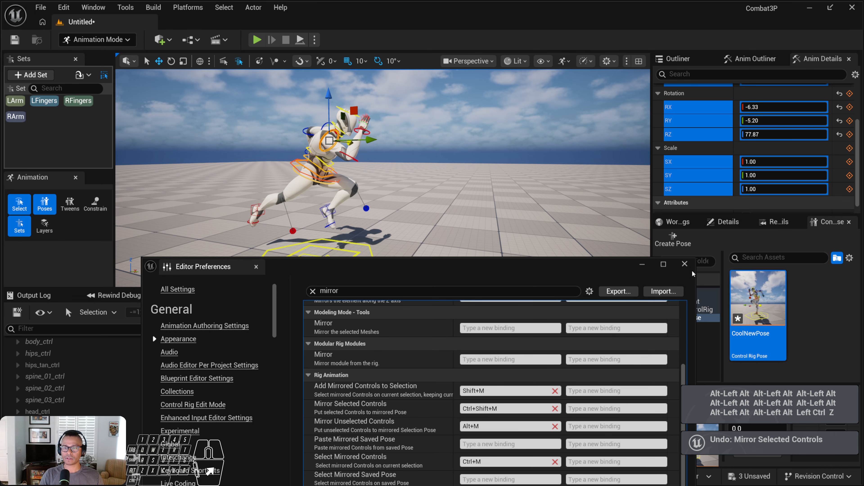
Step: Close Editor Preferences and select all curve keys of the right upper-arm control
click(688, 266)
click(363, 356)
key(ctrl+a)
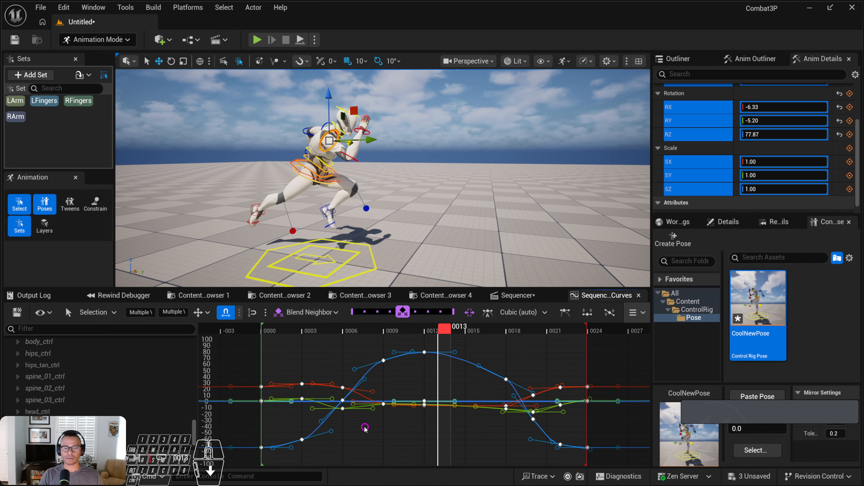
alt+drag(236, 191, 300, 194)
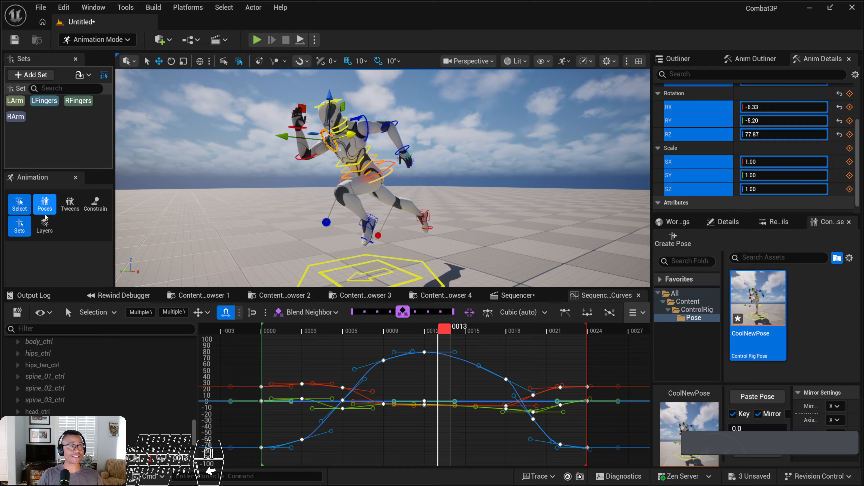
Step: Dock the Control Rig Pose panel beside the viewport and select the CoolNewPose asset
click(793, 366)
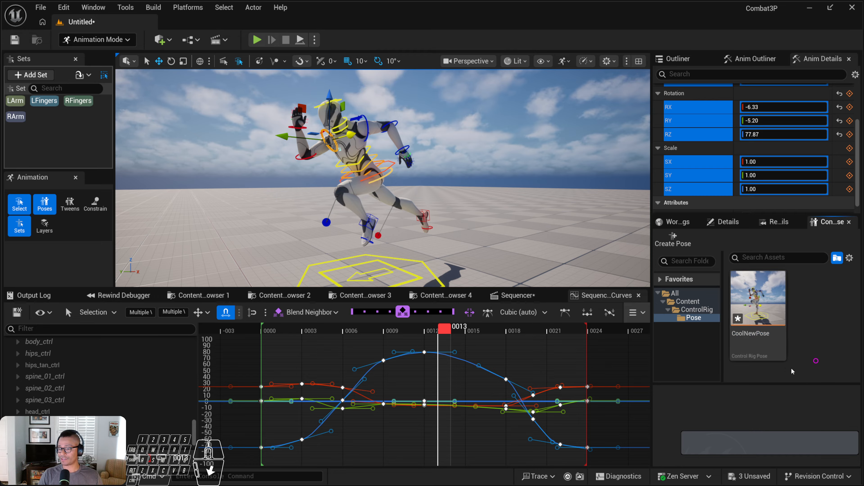
drag(831, 221, 579, 85)
click(500, 170)
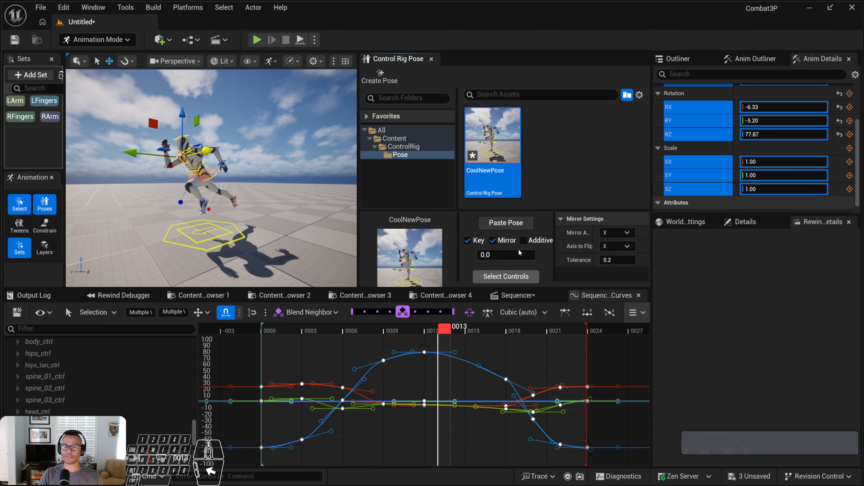
Step: Play back the finished run cycle in the viewport from the side
alt+drag(312, 225, 457, 247)
key(alt+v)
key(alt+b)
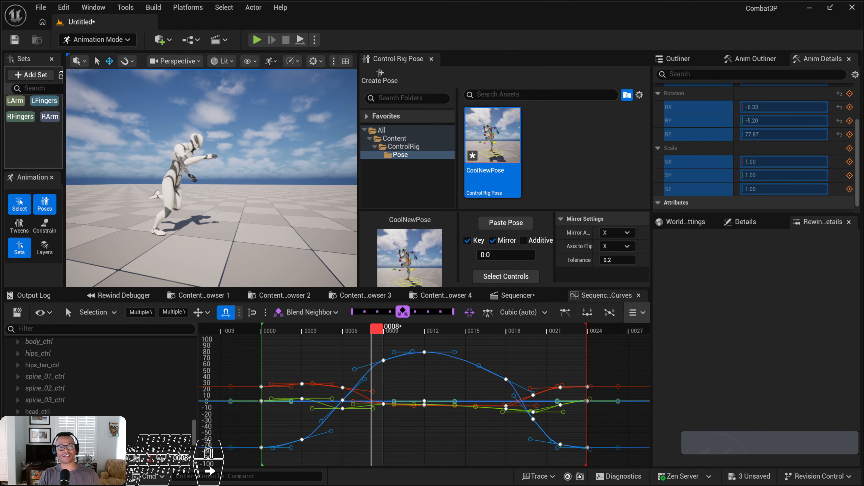
key(ctrl)
key(ctrl)
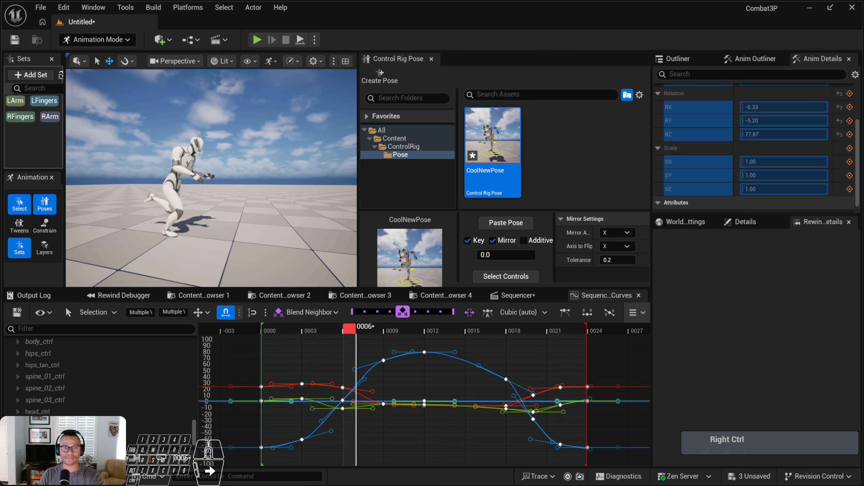